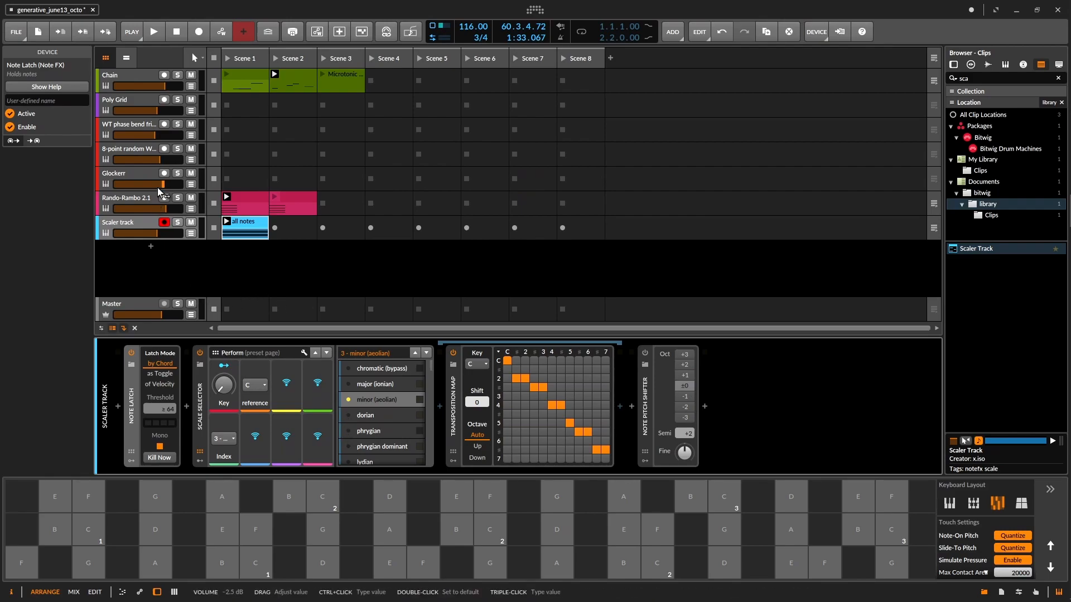
- Insert a Diatonic Transposer before the Note Harmonizer on the Rando-Rambo 2.1 track, and delete it again
click(128, 197)
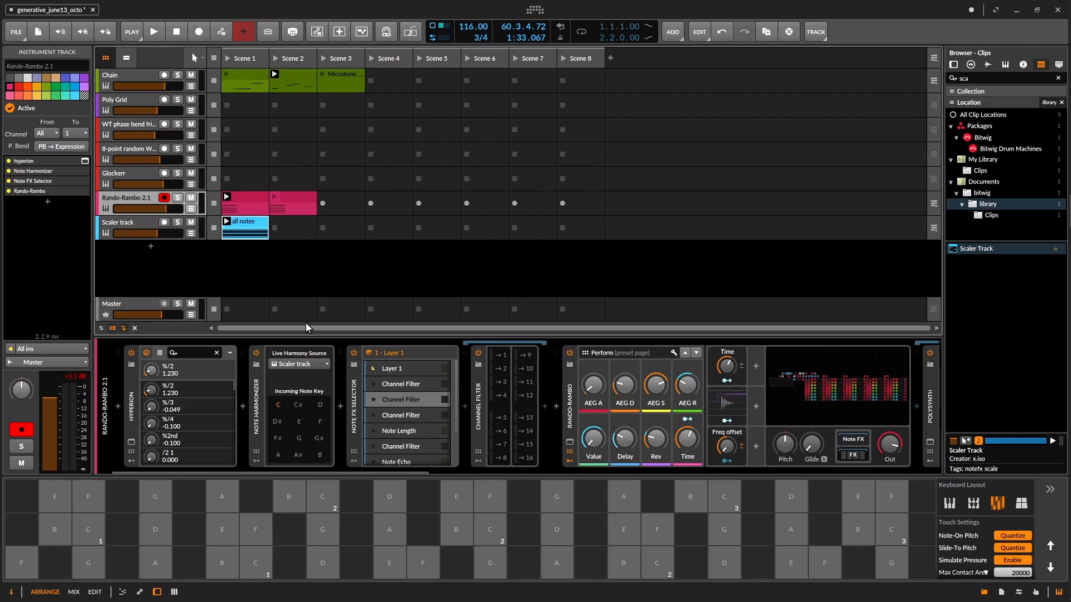
click(242, 411)
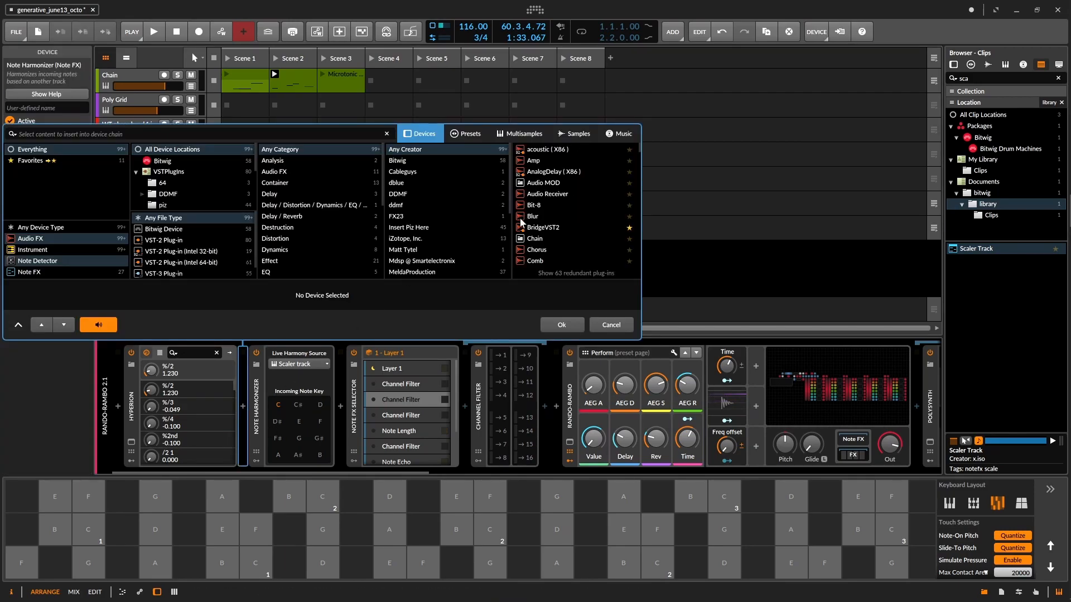
click(92, 272)
double_click(555, 206)
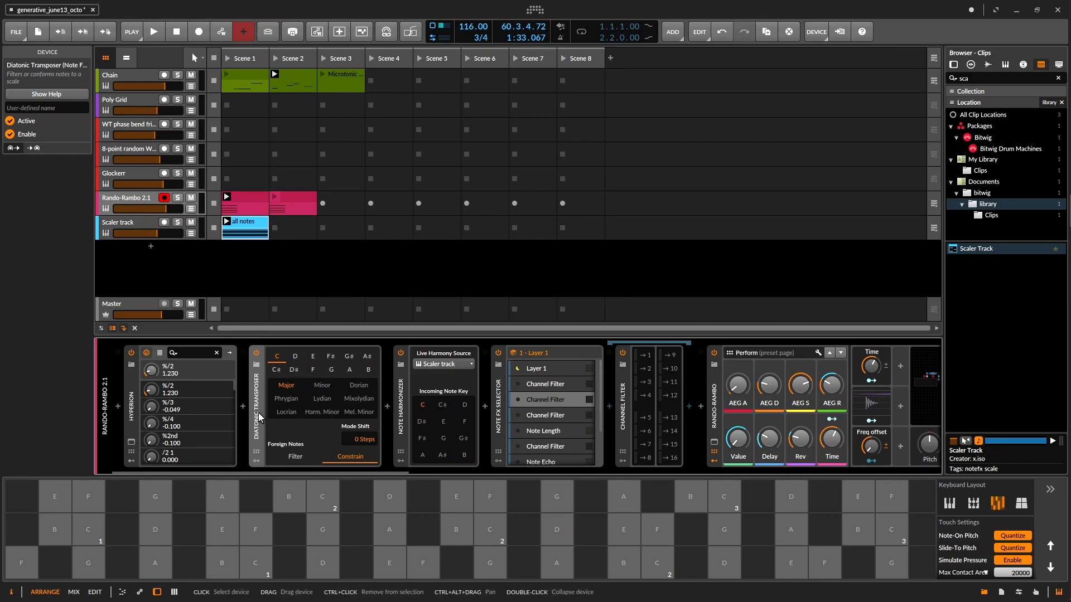
key(Delete)
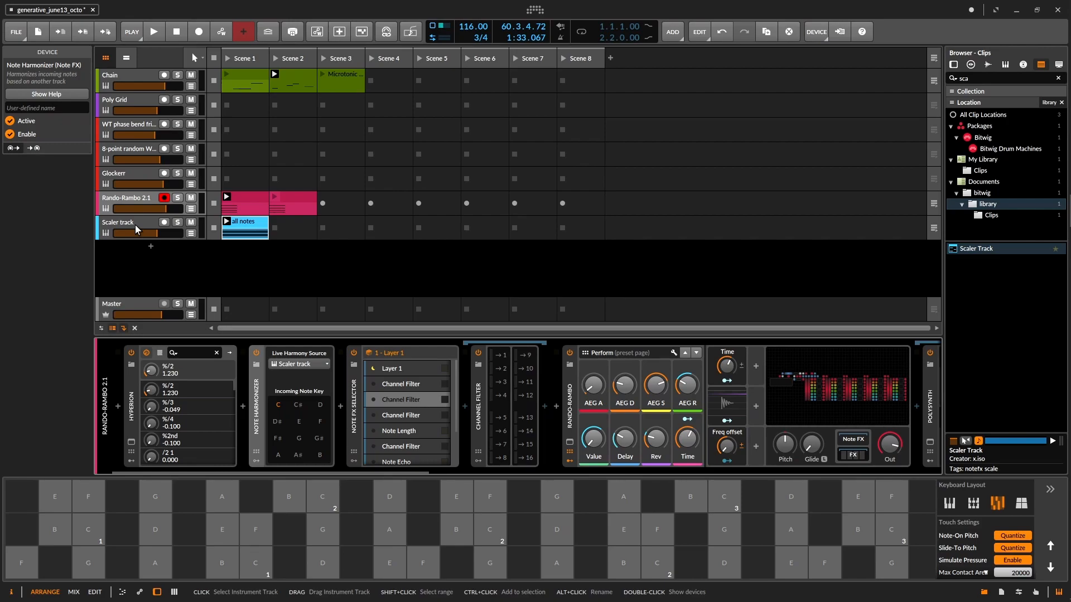
- Open the all notes clip on the Scaler track and inspect its lowest note C3 and highest note B3
double_click(248, 235)
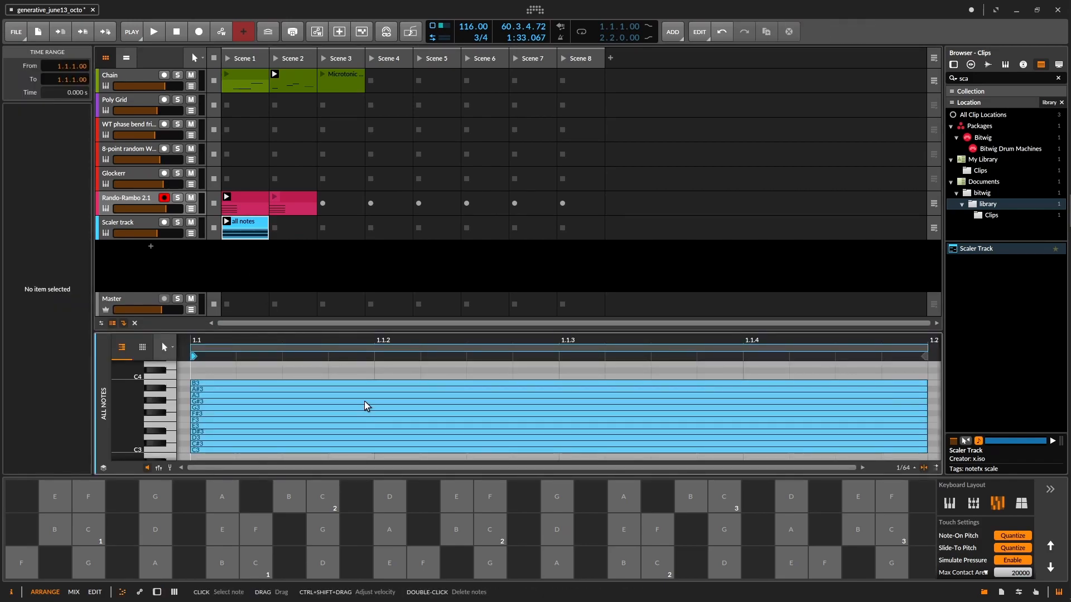
click(206, 451)
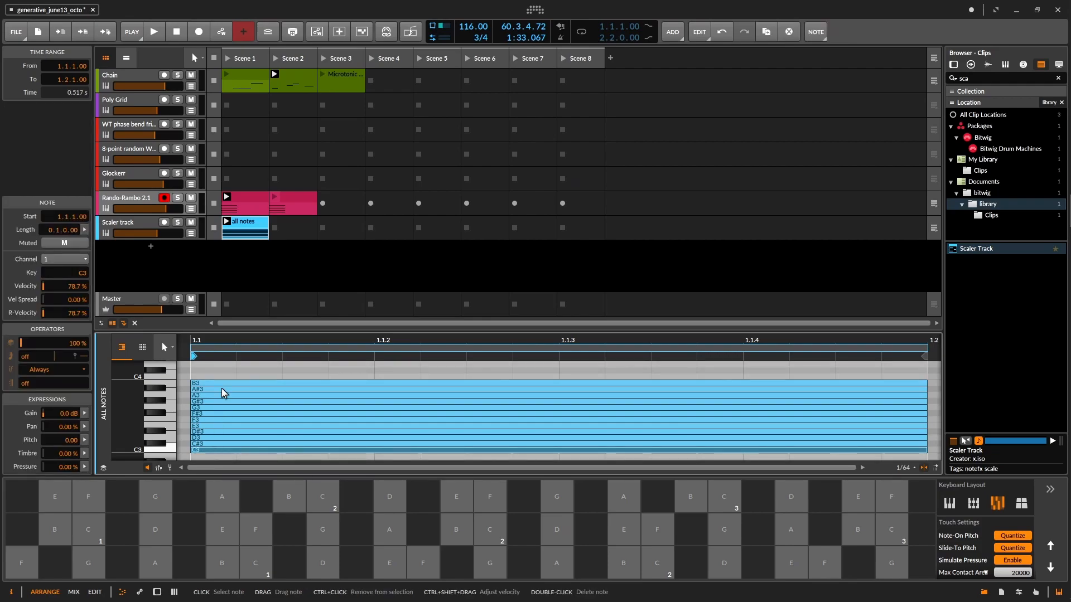
click(225, 385)
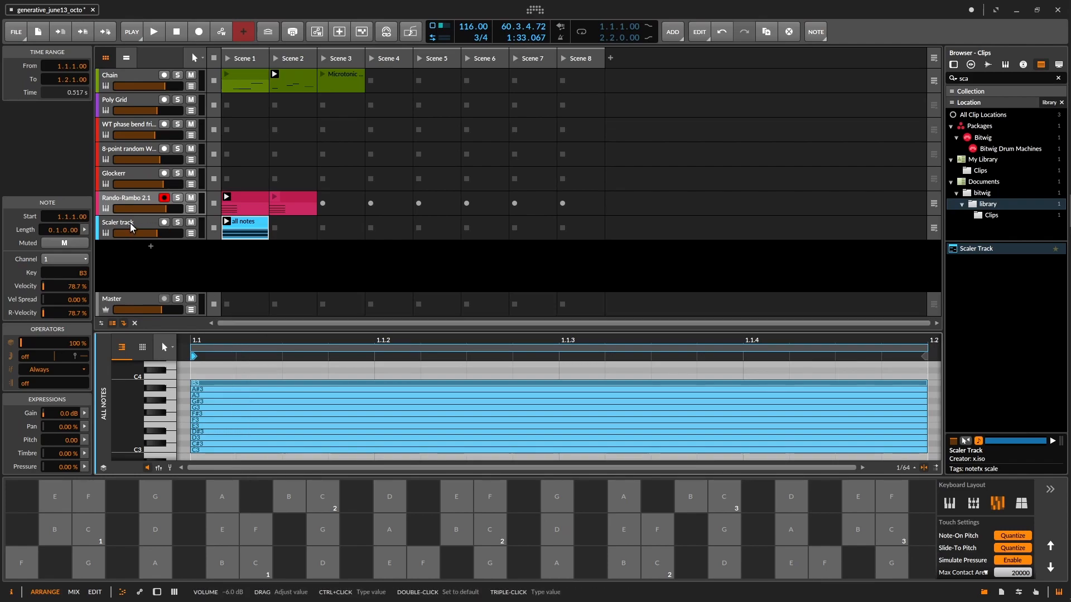
- Return to the Scaler track's device chain and disable the Note Latch device
click(139, 271)
click(156, 592)
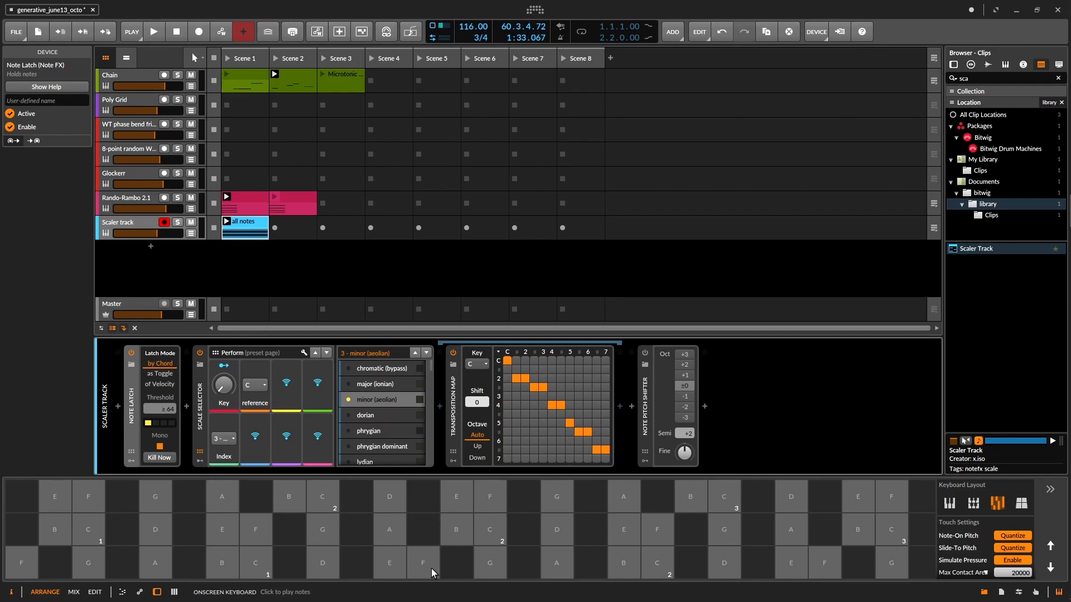
click(132, 355)
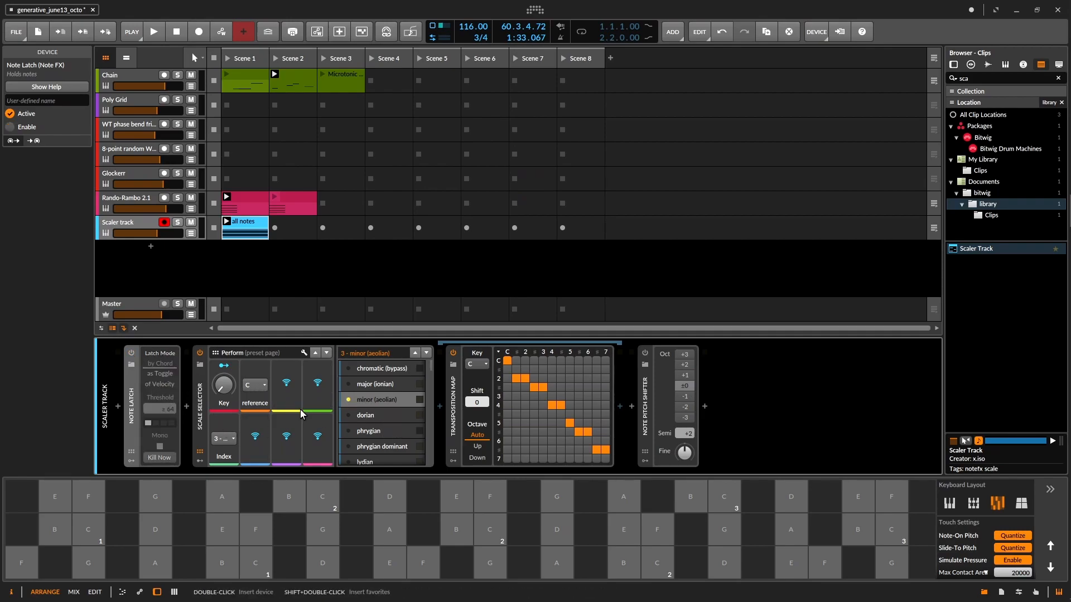
- Compare the transposition maps of the chromatic, major, minor and dorian layers in the Scale Selector
click(201, 415)
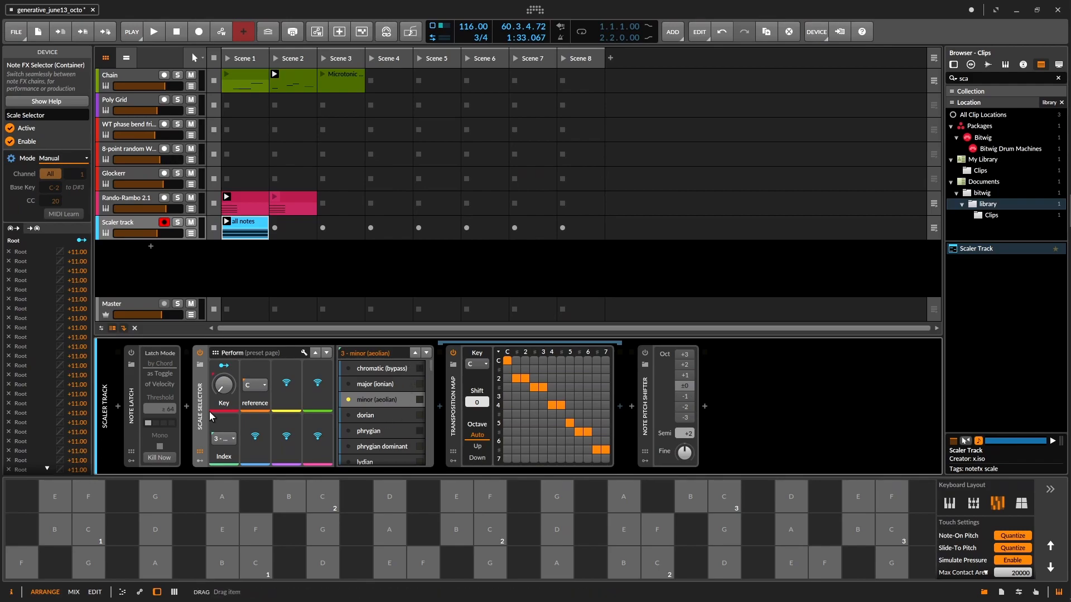
click(380, 371)
click(374, 386)
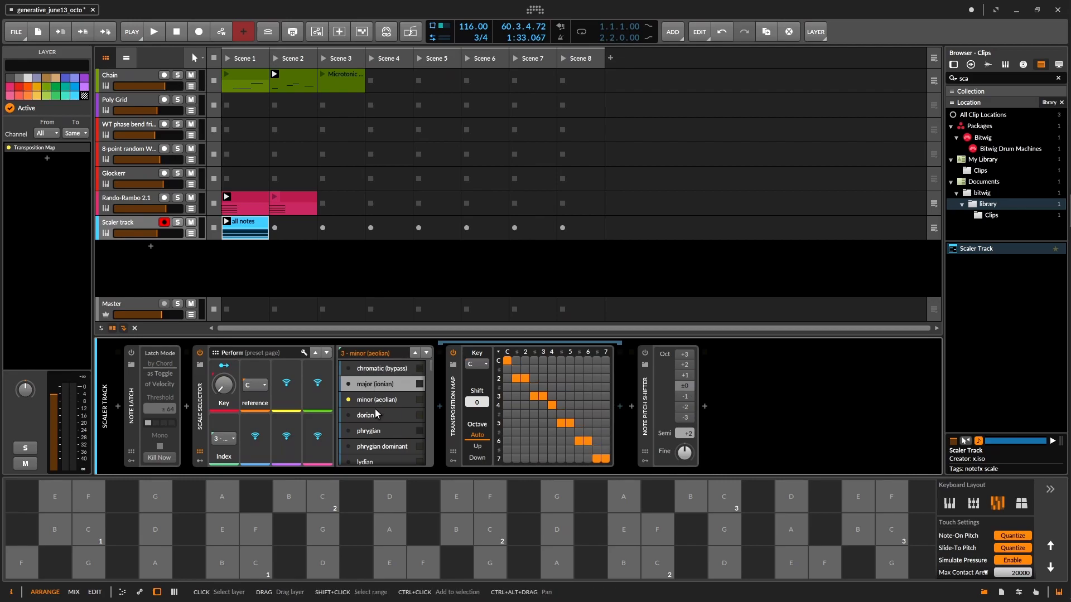
click(376, 398)
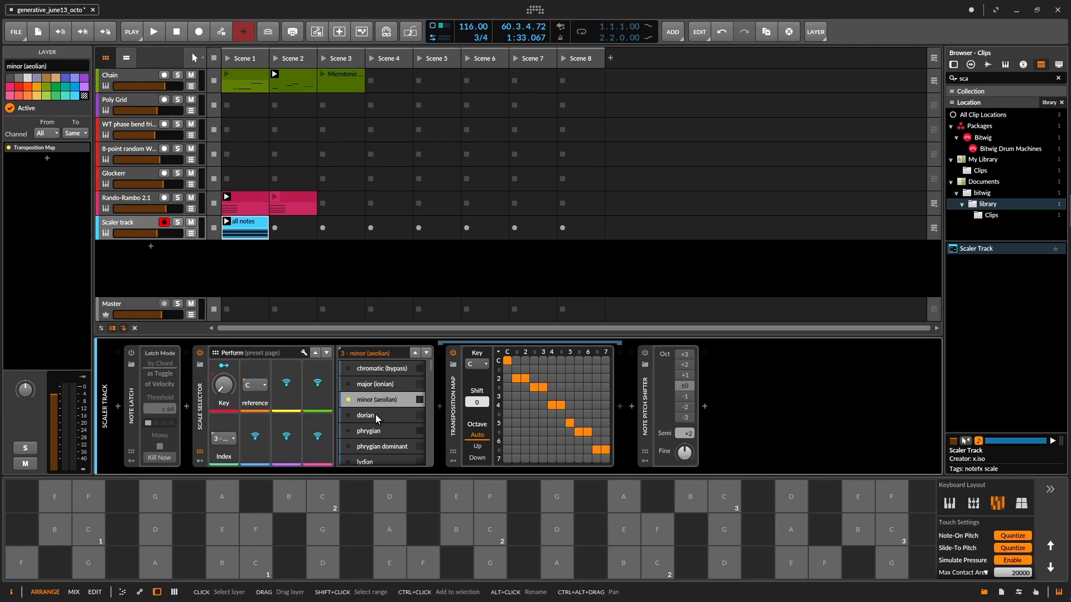
click(376, 415)
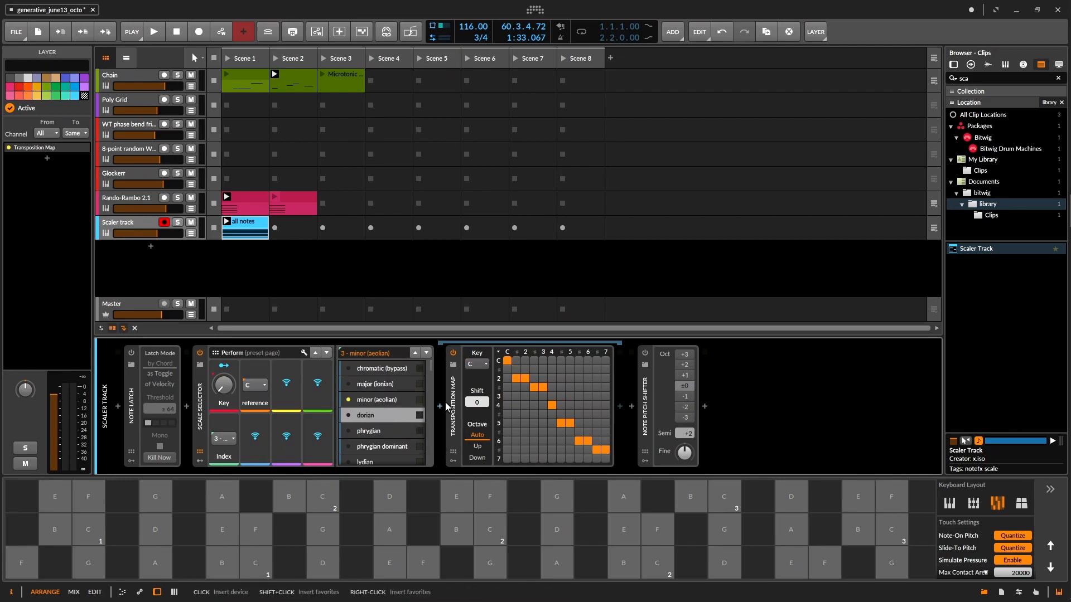
click(375, 400)
- Try the Scale Selector's Key and the Transposition Map's Shift controls, and toggle the Note Pitch Shifter on and off
mouse_move(229, 390)
mouse_down()
mouse_move(229, 360)
mouse_move(224, 398)
mouse_up()
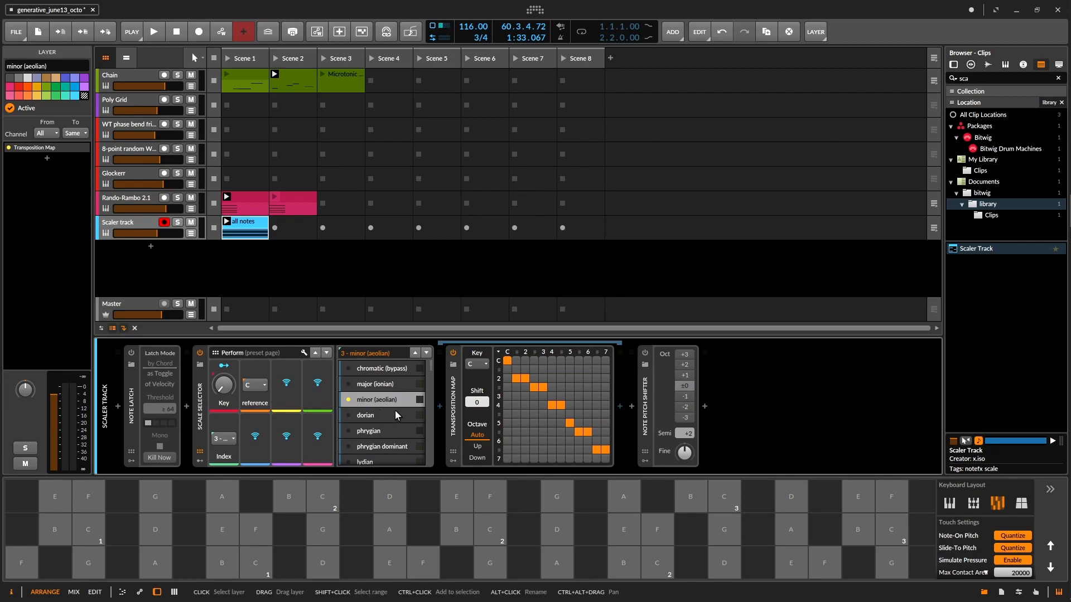
drag(483, 402, 479, 403)
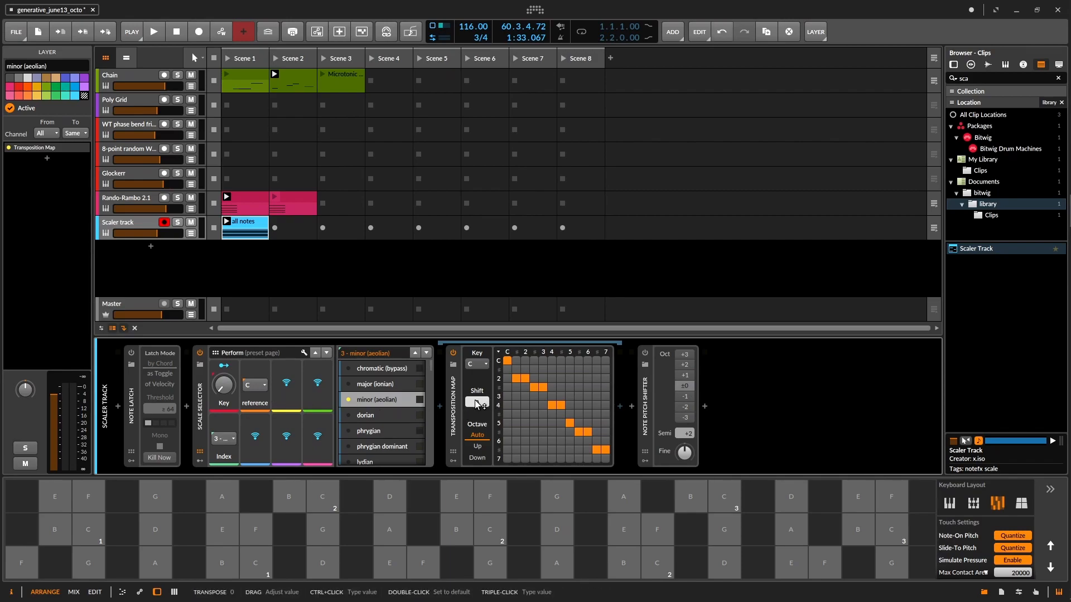
click(645, 353)
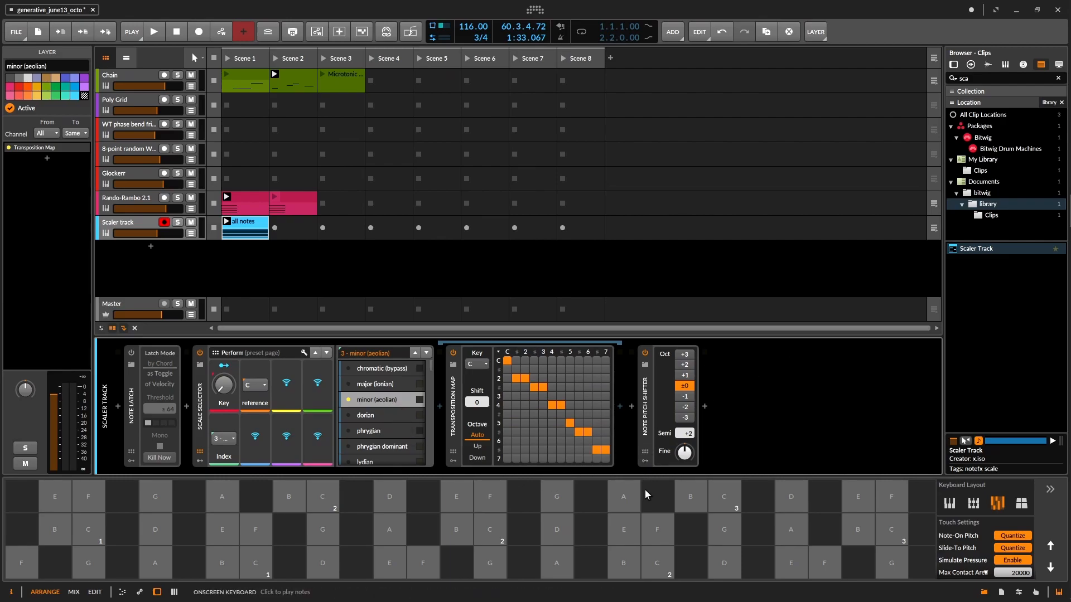
click(645, 353)
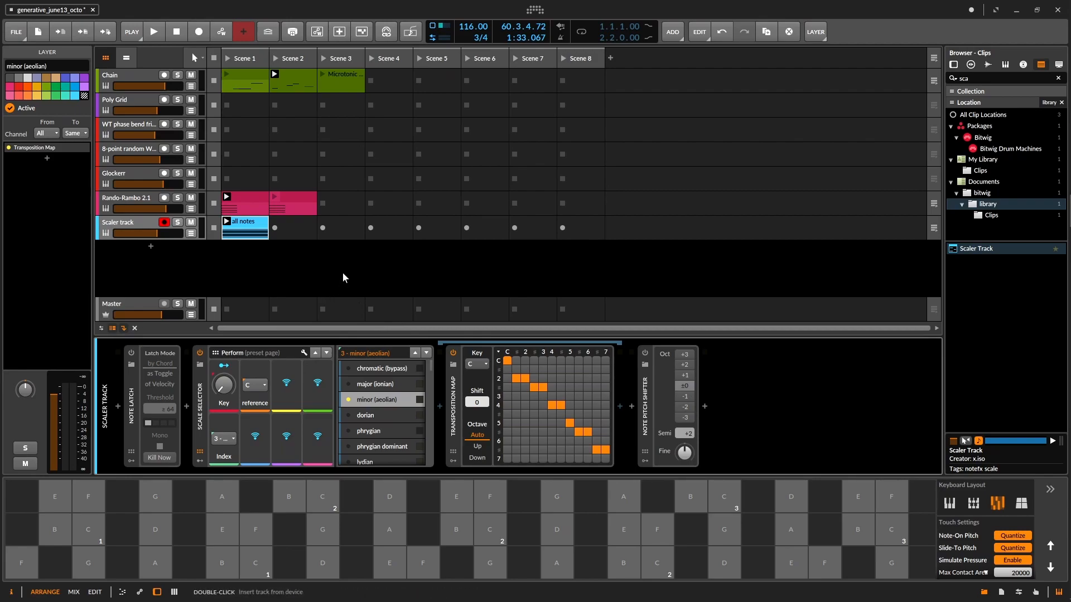
- Start playback and inspect the hyperion plug-in window and the Note Harmonizer on the Rando-Rambo 2.1 track
key(space)
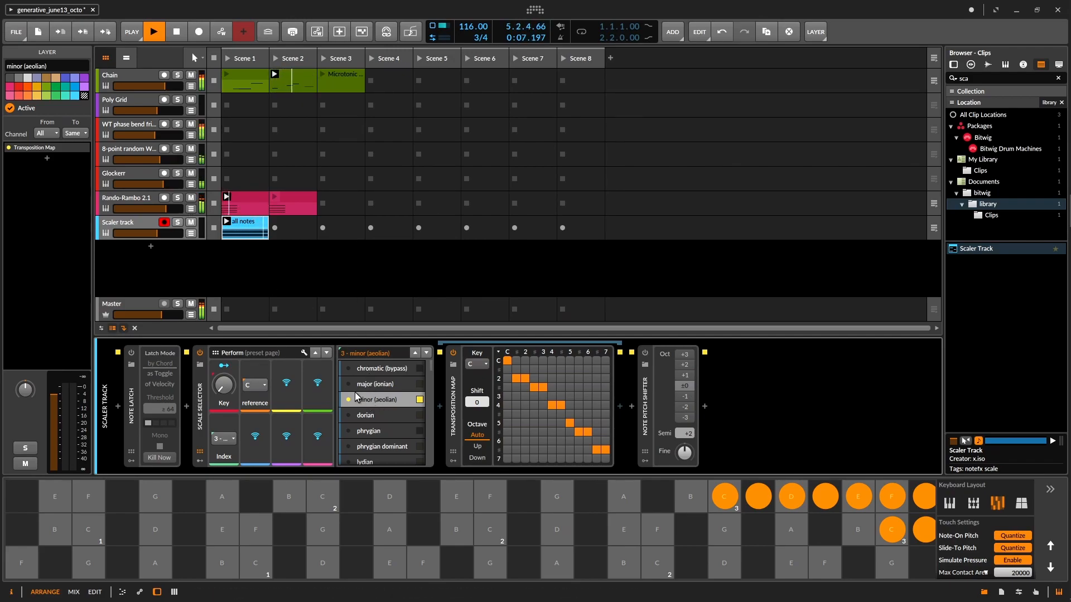
click(126, 200)
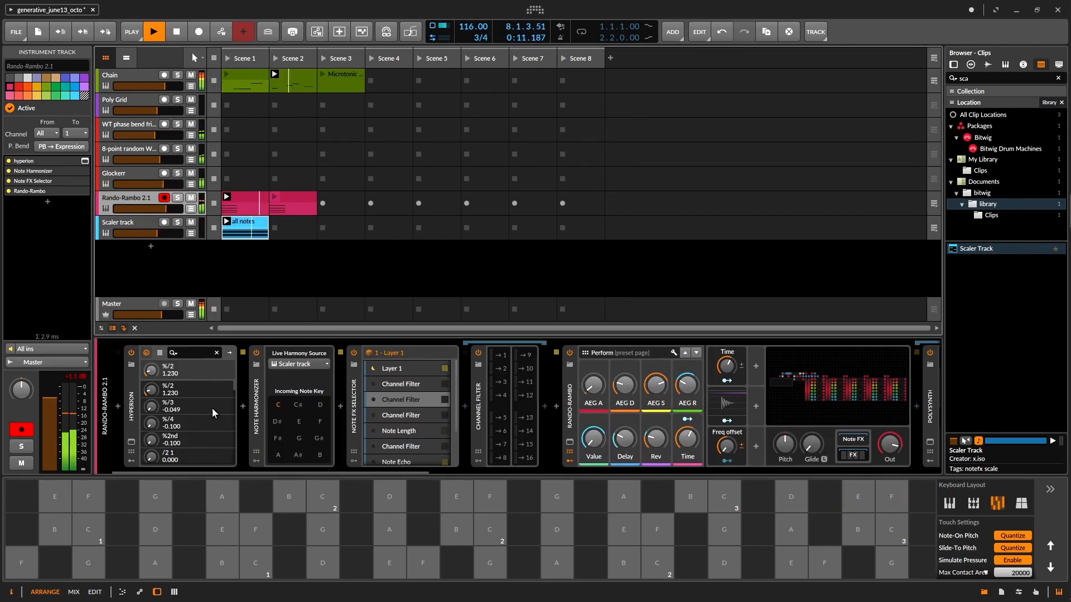
click(133, 407)
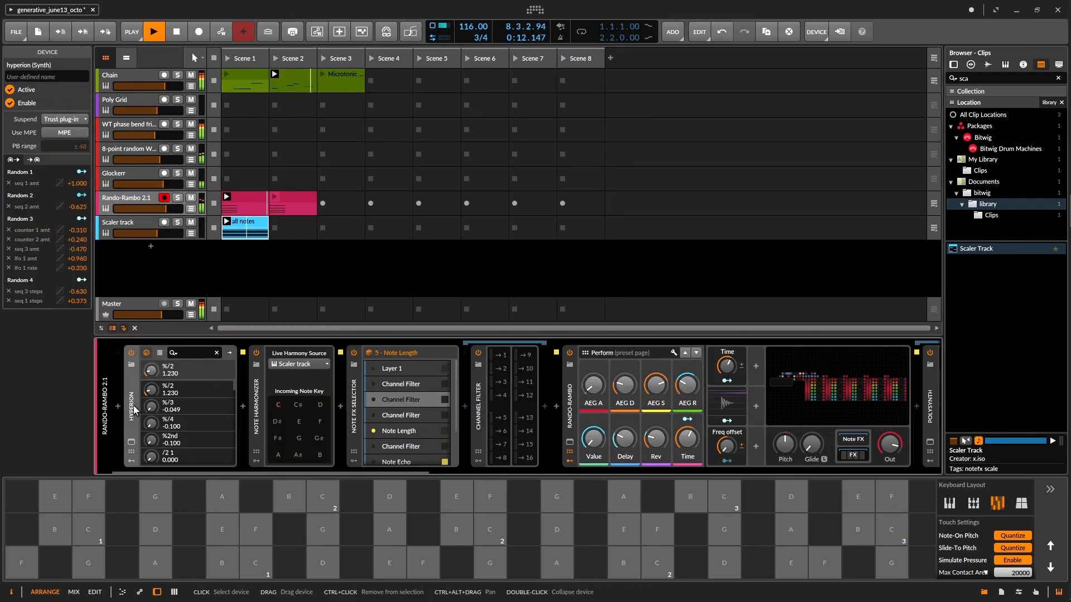
click(131, 444)
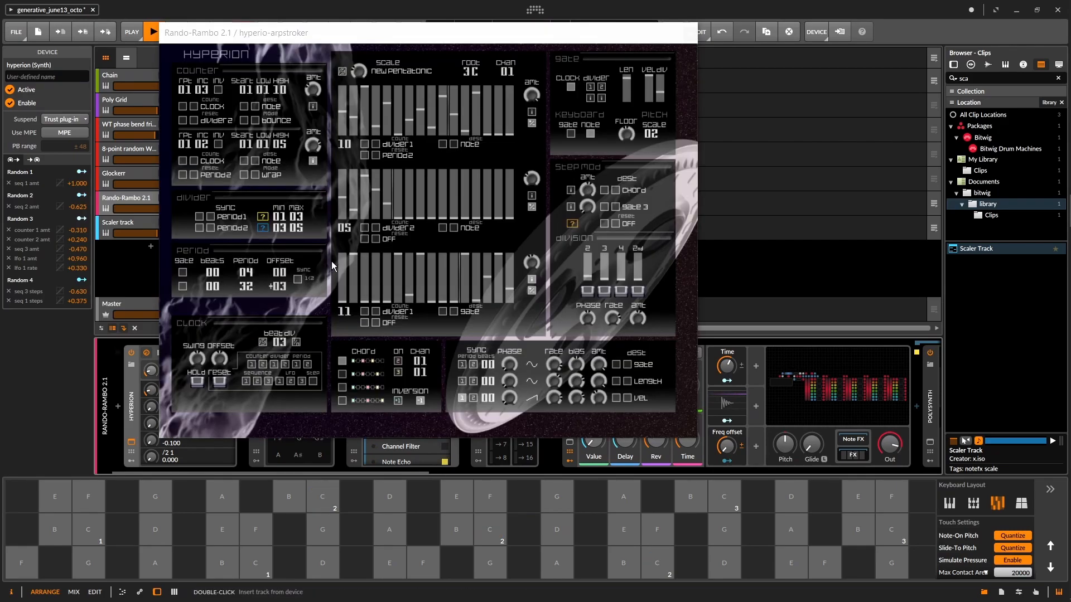
drag(458, 39, 524, 43)
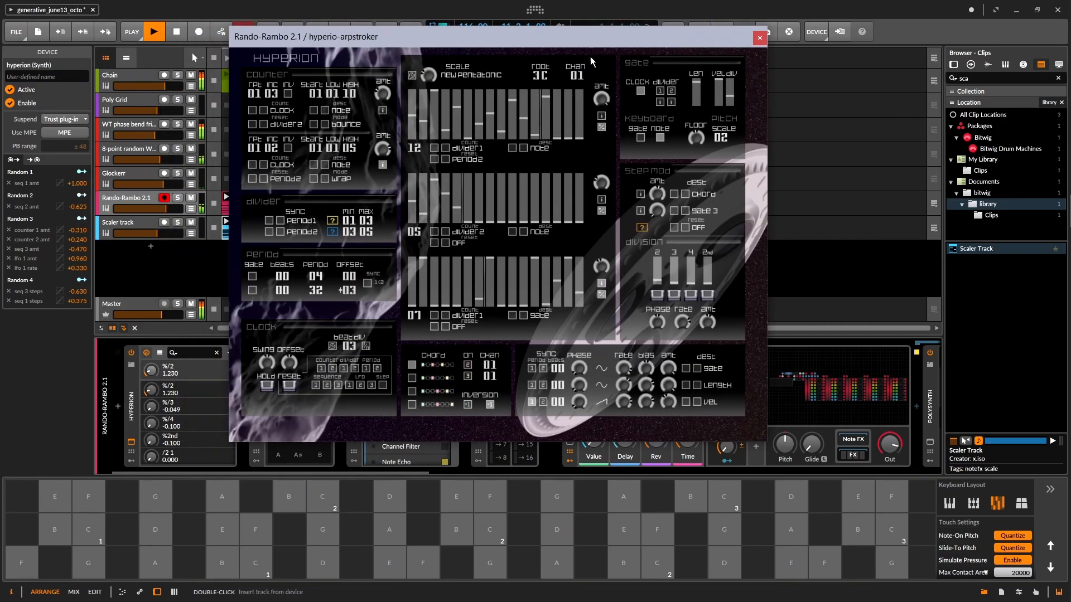
click(759, 39)
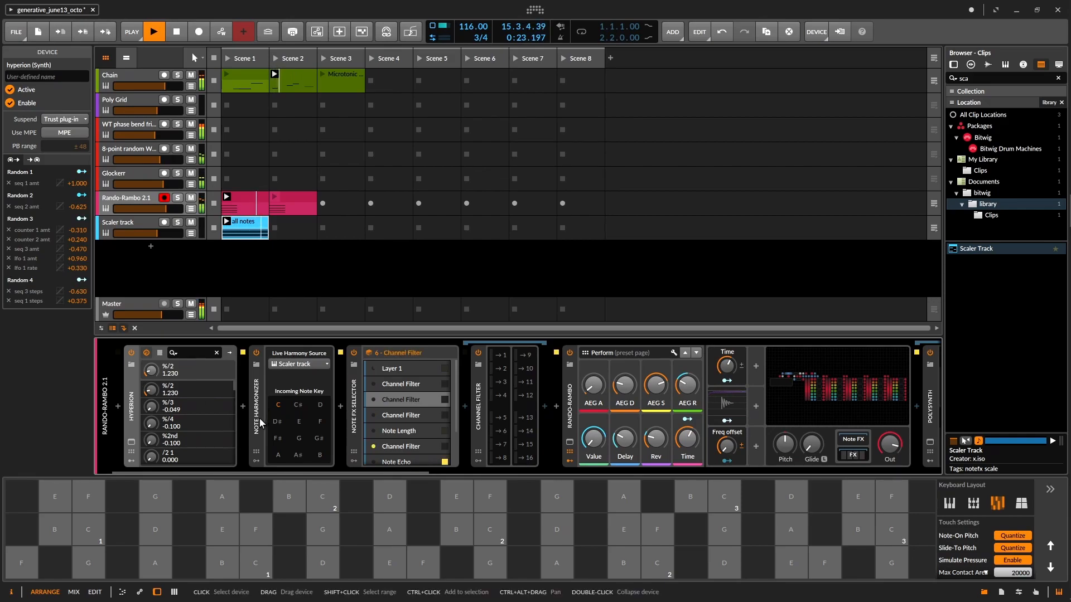
click(256, 444)
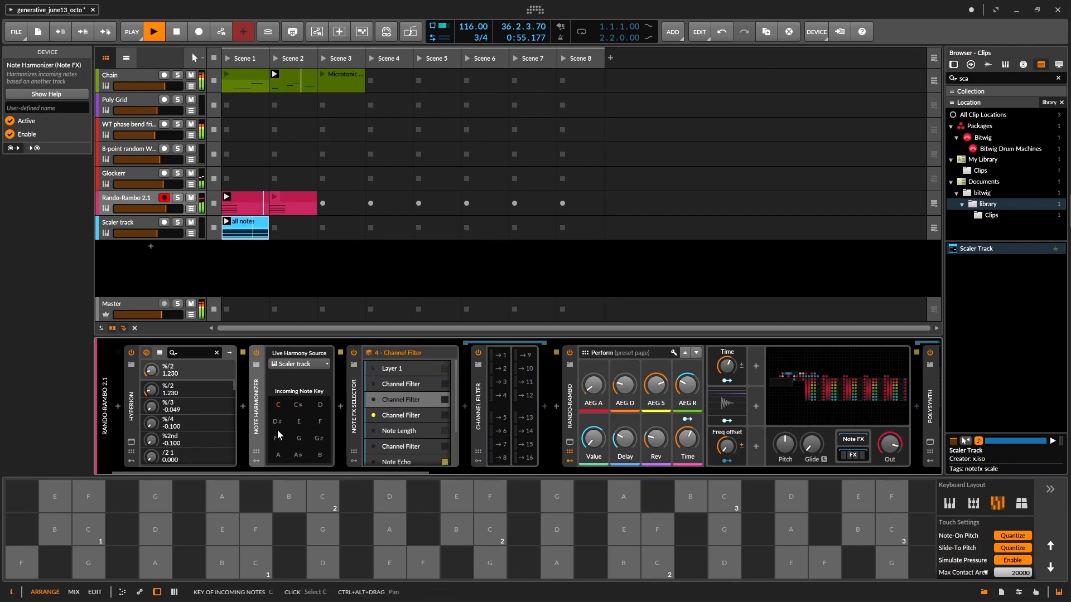
- Enable the Note Pitch Shifter on the Scaler track, check the Rando-Rambo 2.1 track during playback, and disable the shifter again
click(142, 222)
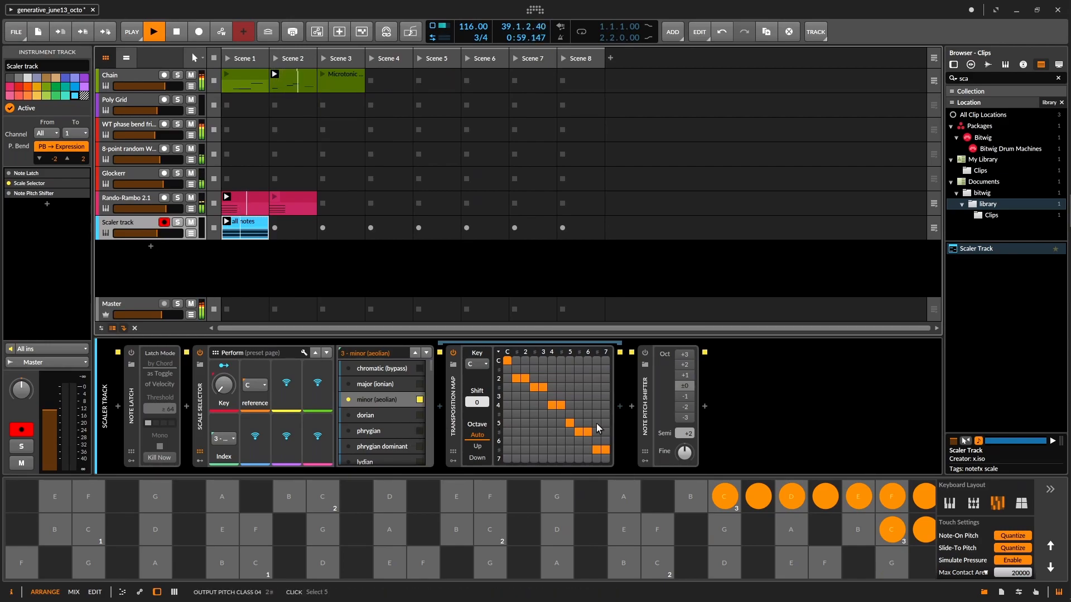
click(645, 353)
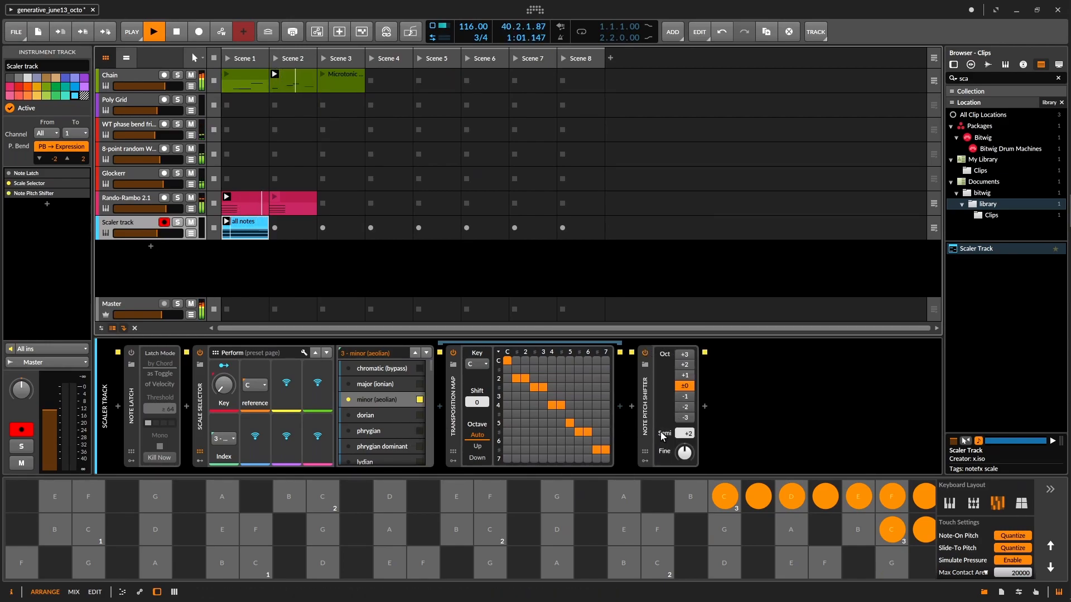
click(135, 195)
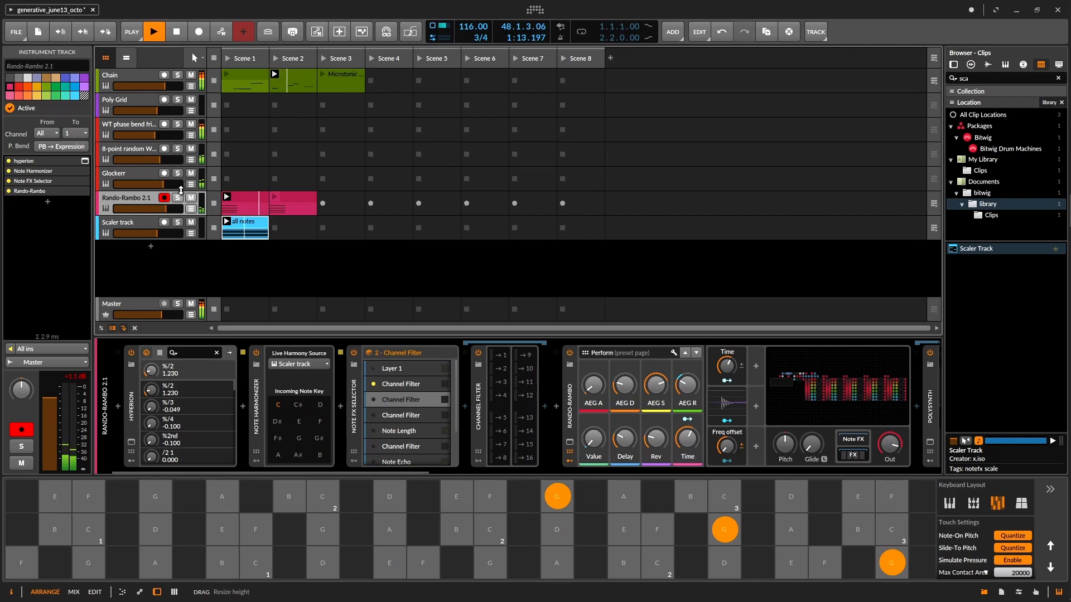
click(147, 226)
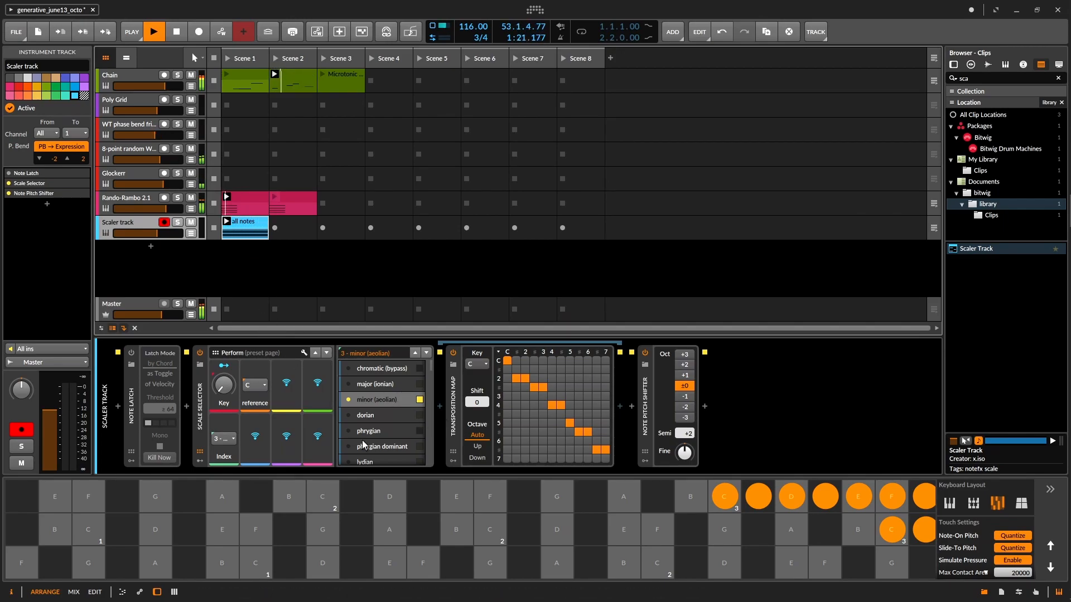
click(646, 353)
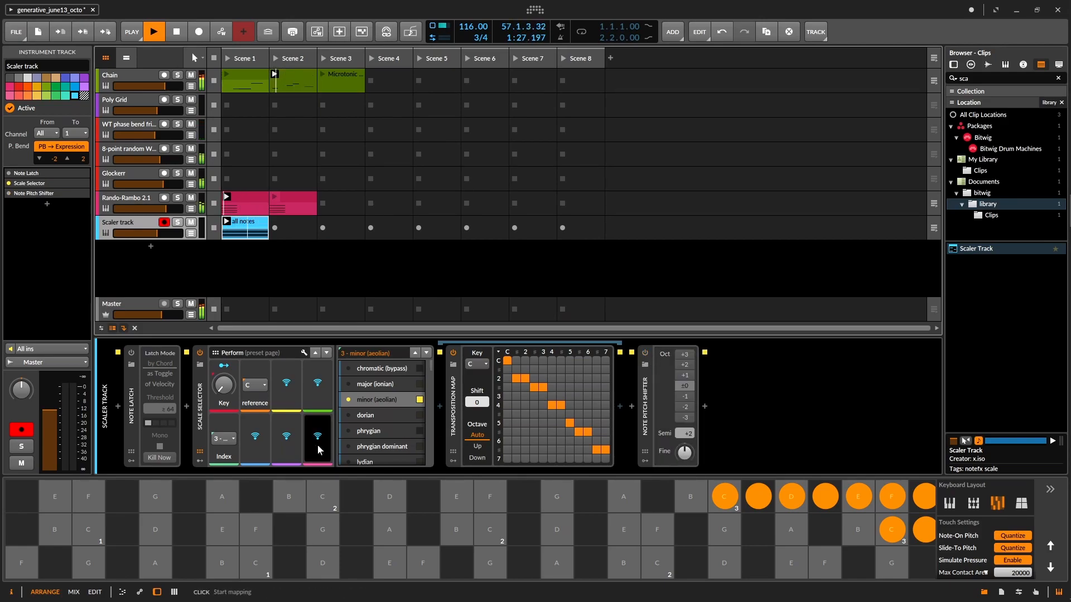
- Switch the Scale Selector on the Scaler track to the undoc. pentatonic 3 scale
scroll(349, 413, down, 3)
scroll(358, 430, down, 6)
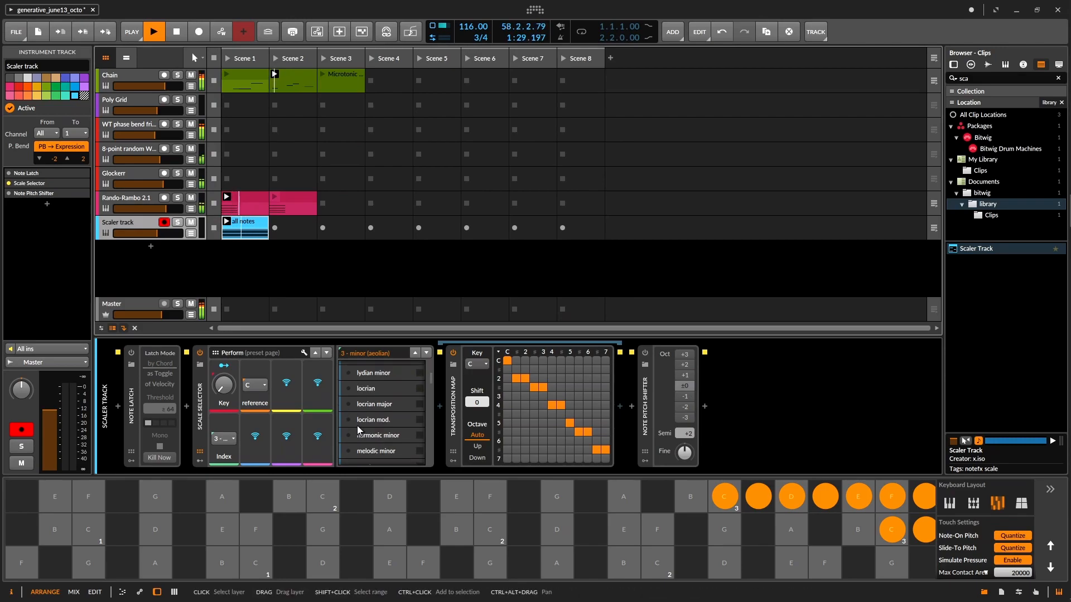
scroll(348, 449, down, 2)
scroll(347, 446, down, 3)
click(347, 447)
click(371, 446)
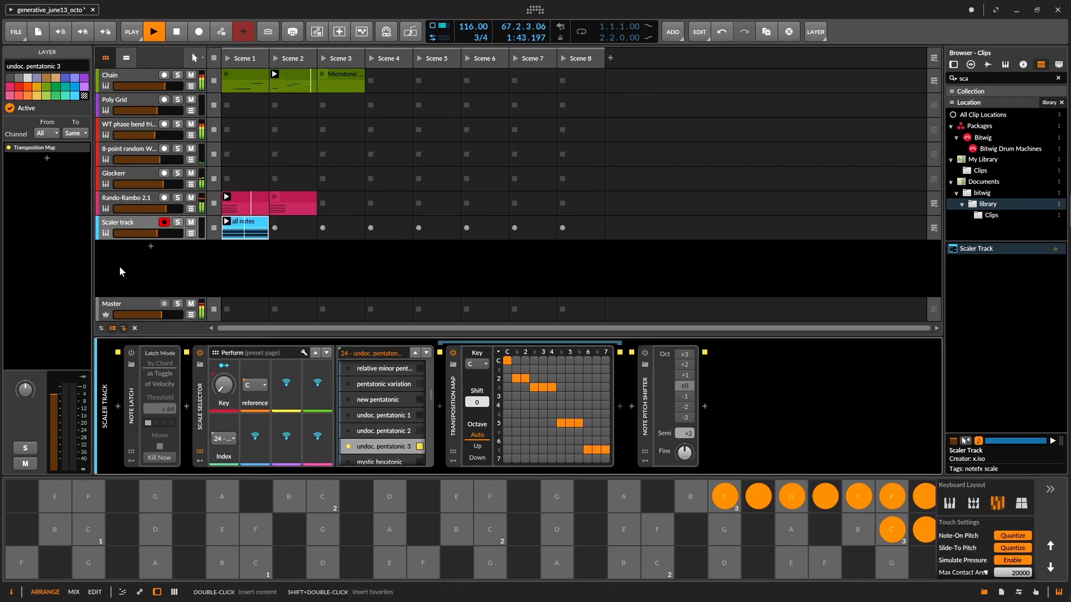
- Examine the length of the all notes clip, and show the device chain of the Rando-Rambo 2.1 track
double_click(248, 241)
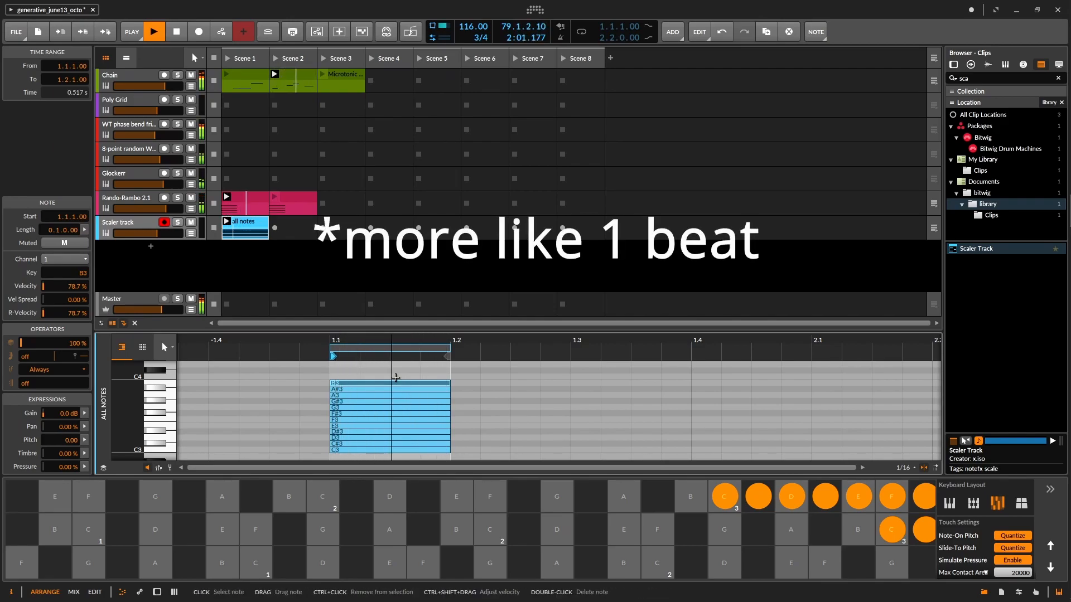
scroll(389, 377, down, 2)
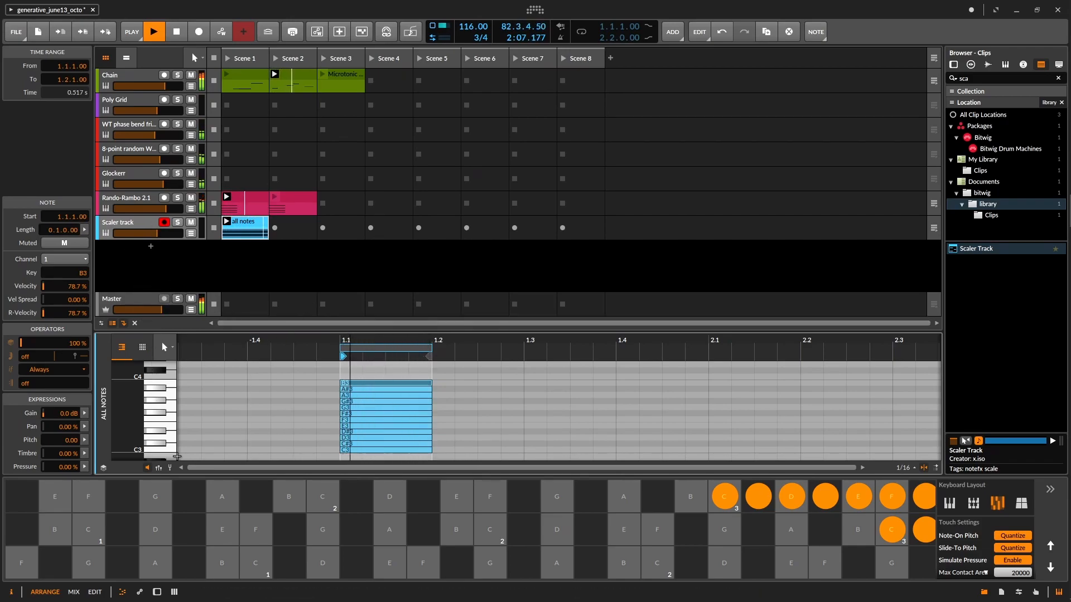
key(d)
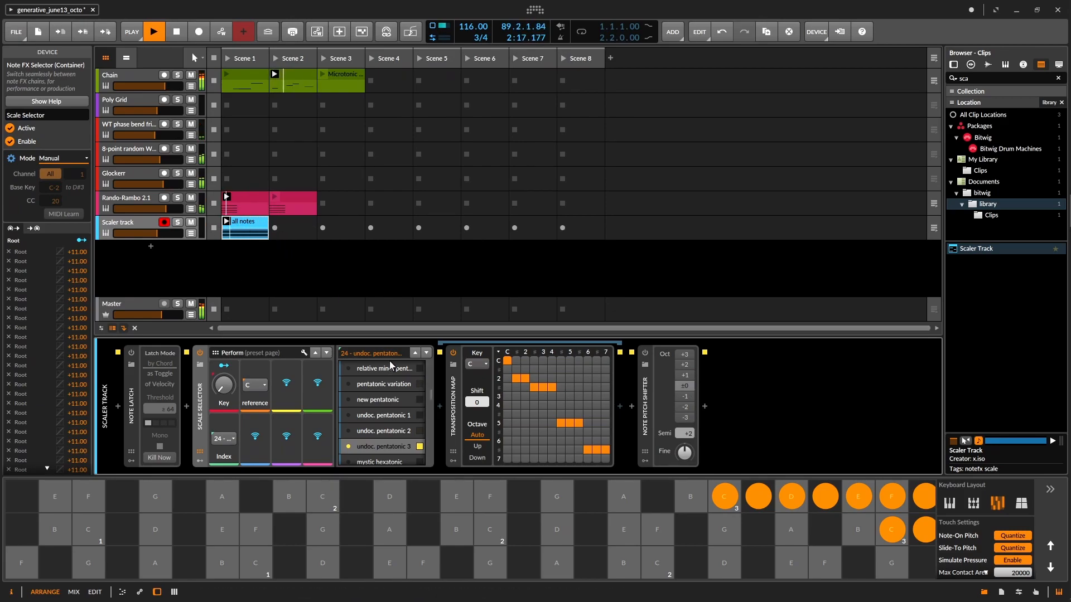
click(122, 196)
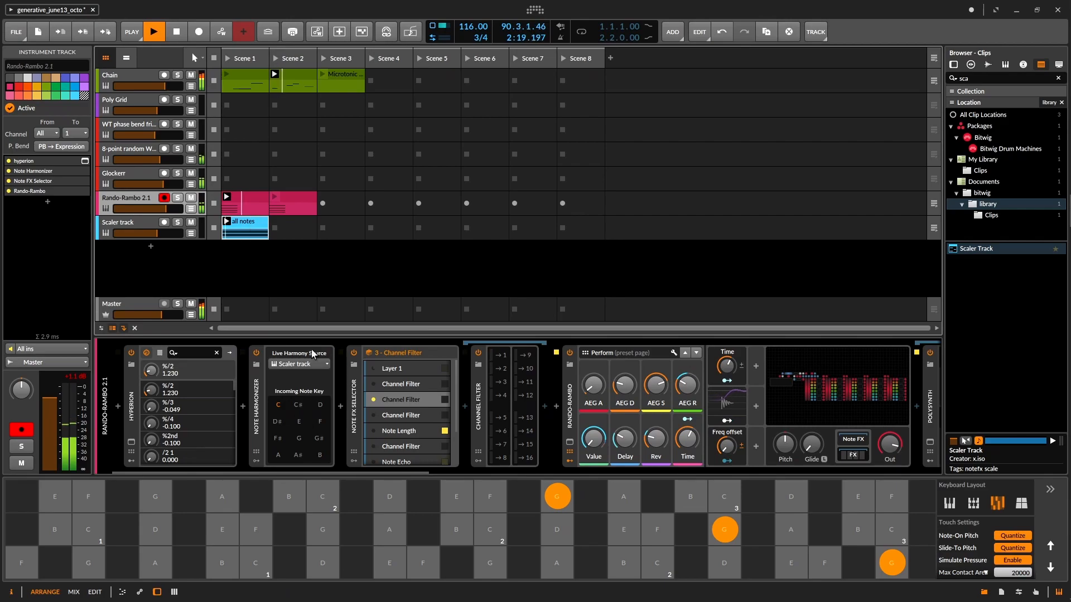
- Examine the device chains of the Glockerr and 8-point random WT tracks, and the Scaler track's devices and all notes clip
click(128, 173)
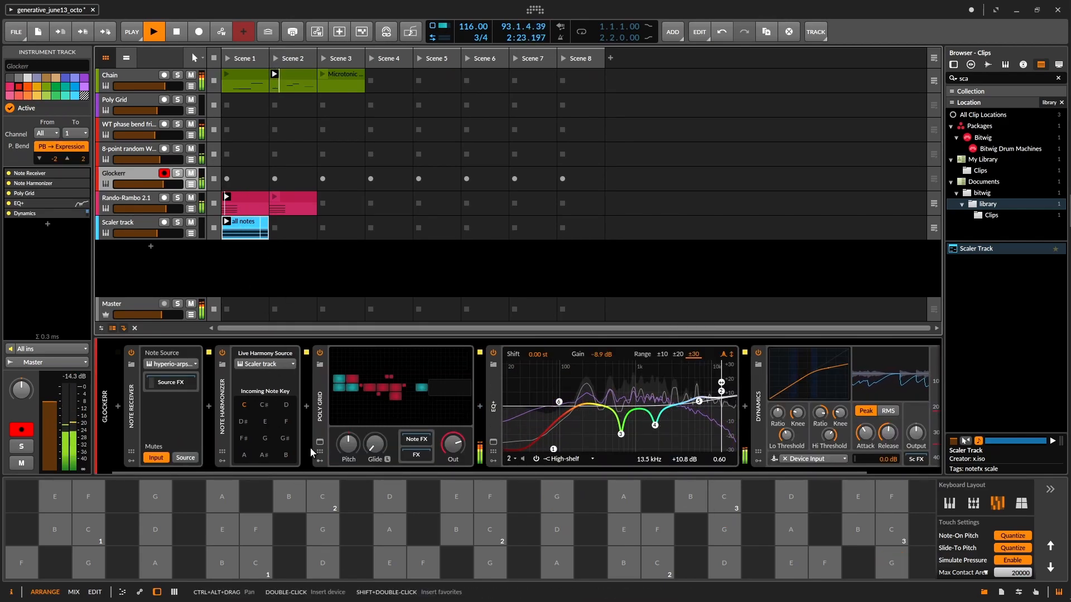
click(139, 147)
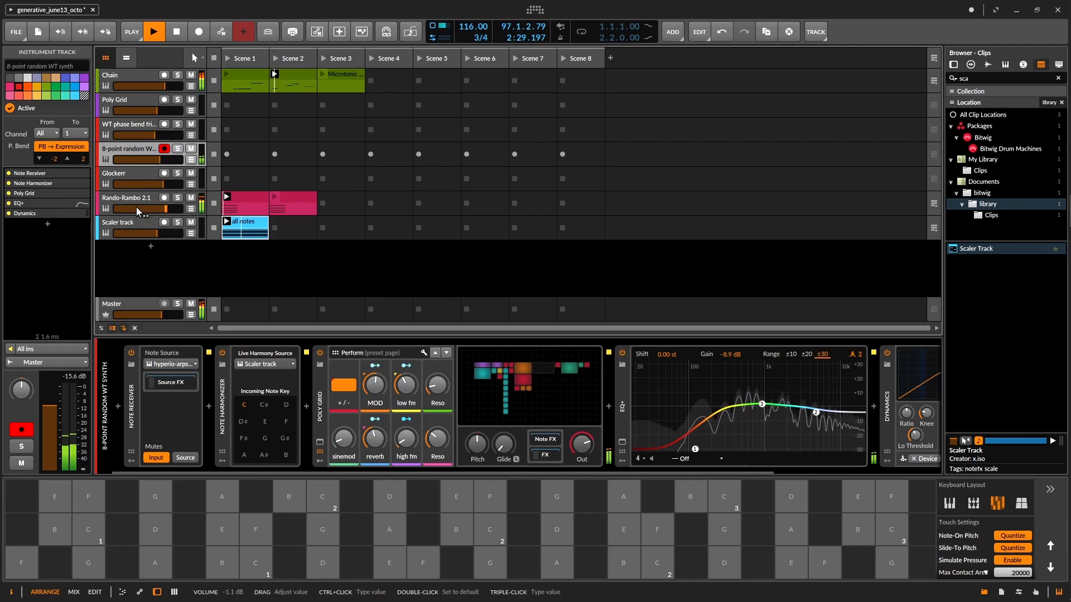
click(132, 221)
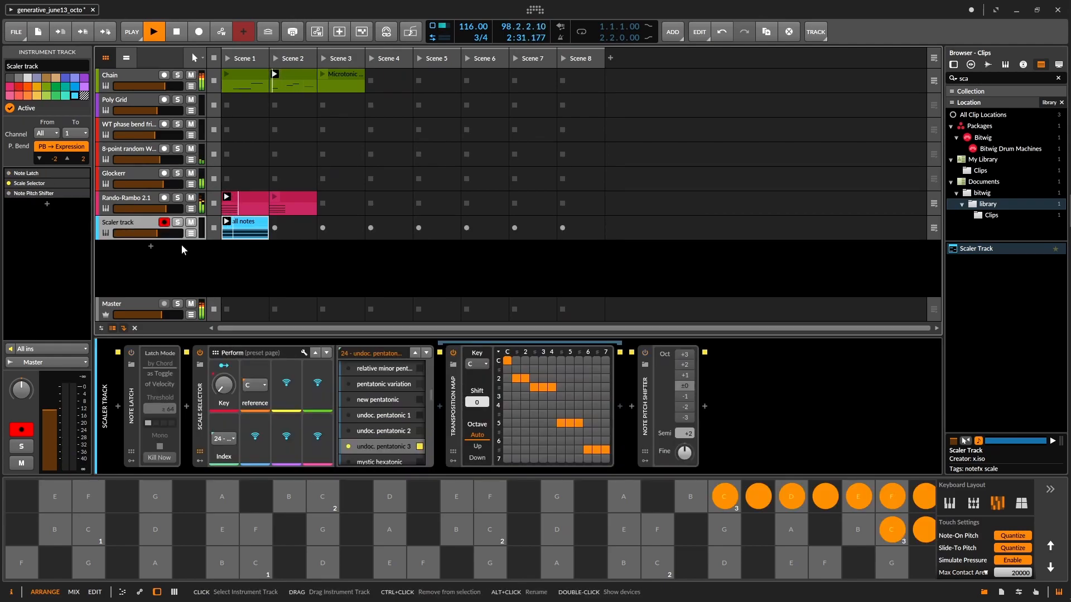
double_click(251, 239)
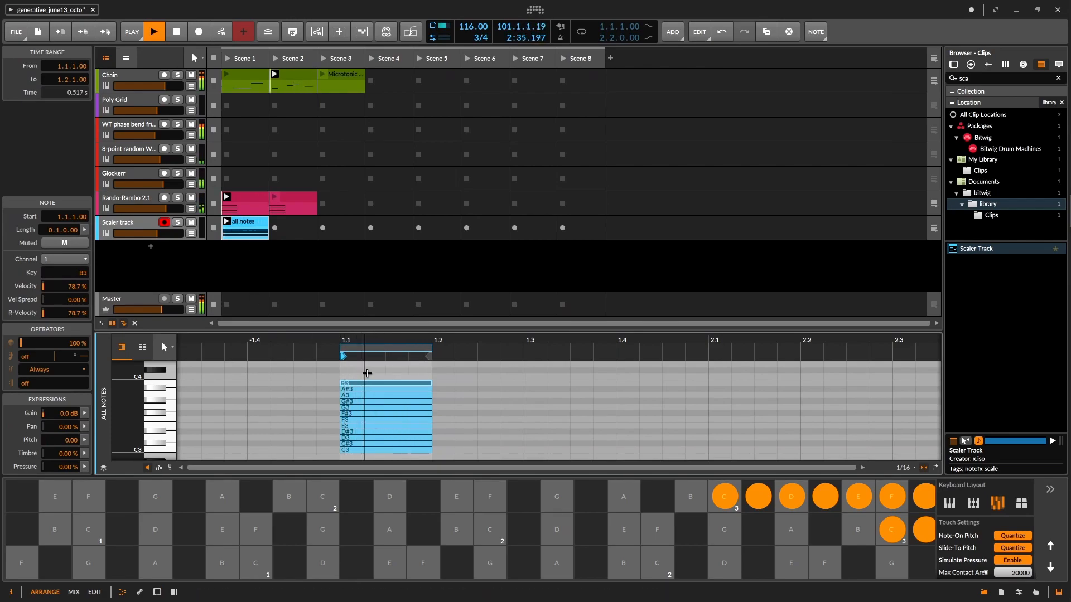
click(144, 223)
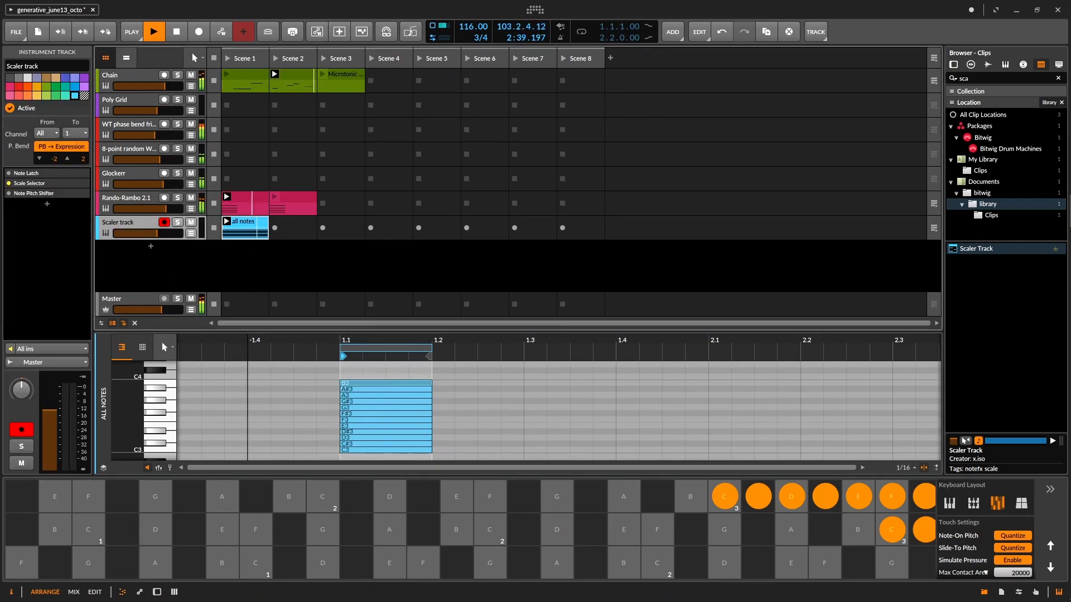
click(161, 593)
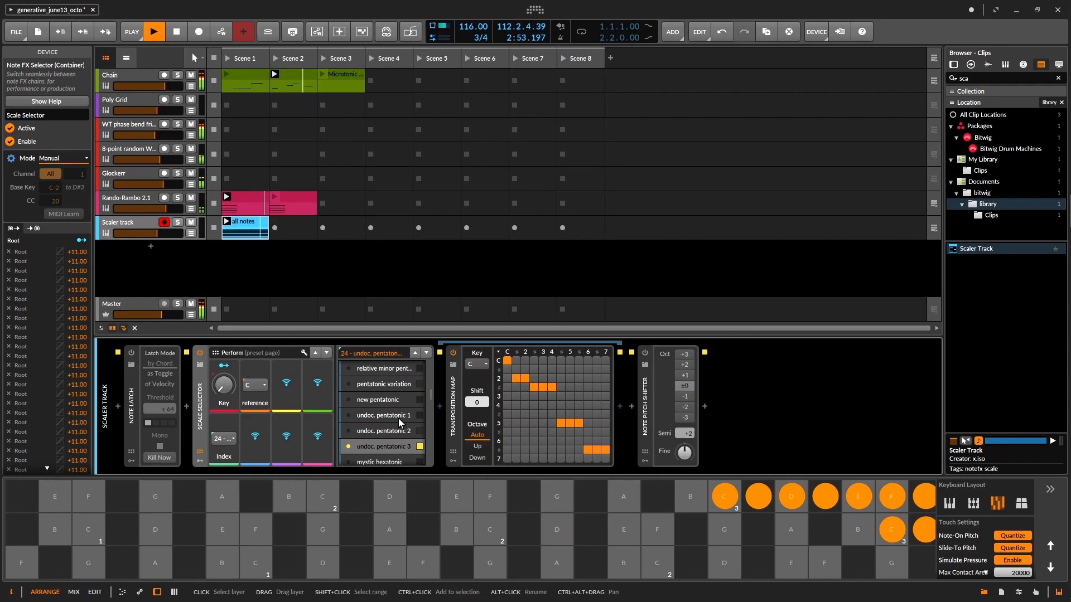
- Select the Scaler track as the Live Harmony Source of the Note Harmonizer on the Rando-Rambo 2.1 track
click(135, 199)
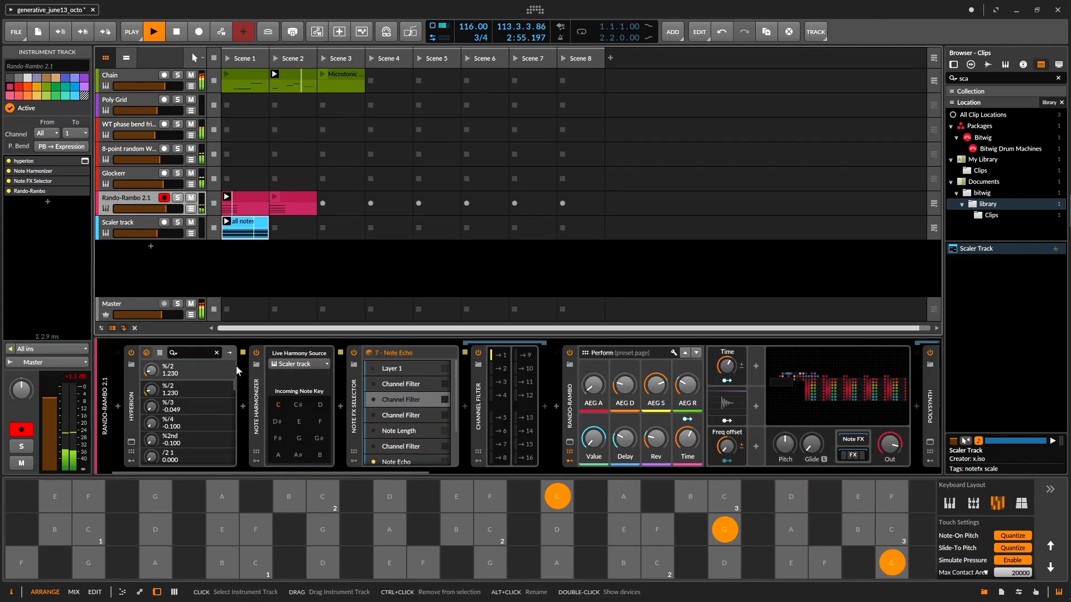
click(300, 364)
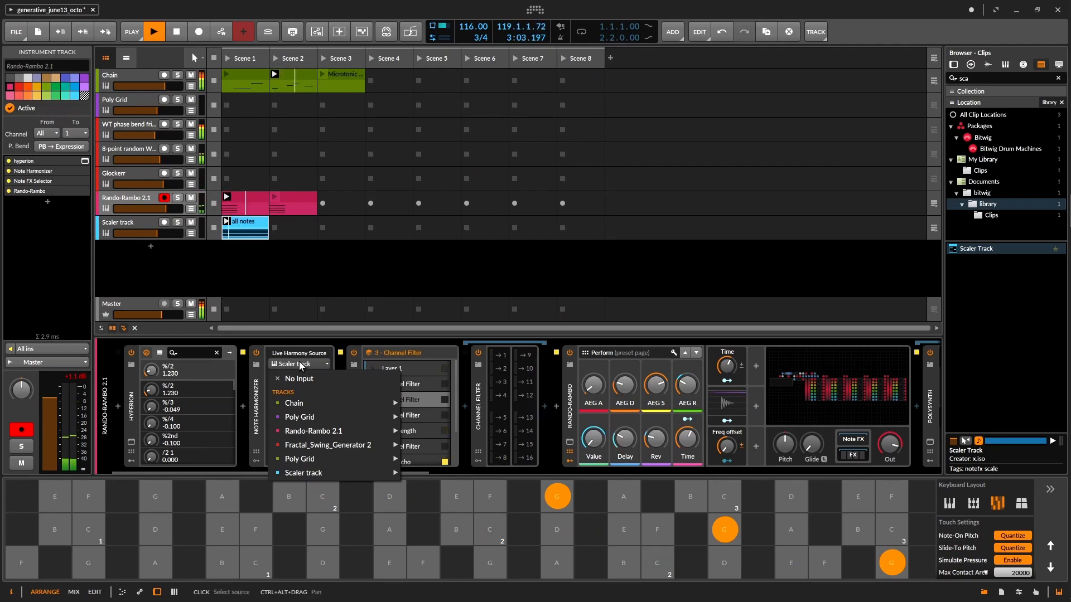
mouse_move(317, 472)
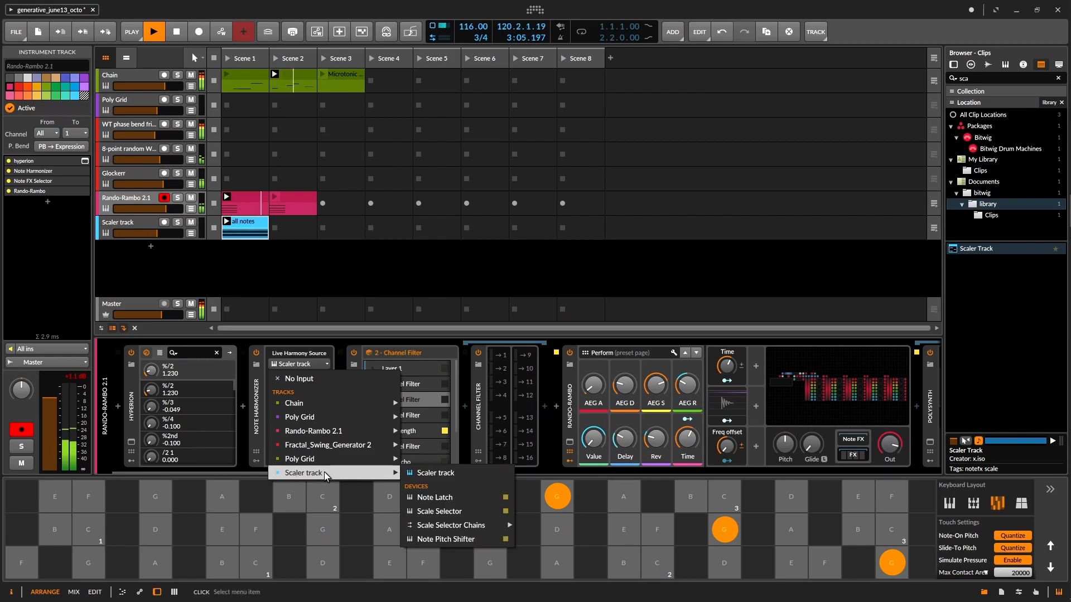
click(461, 474)
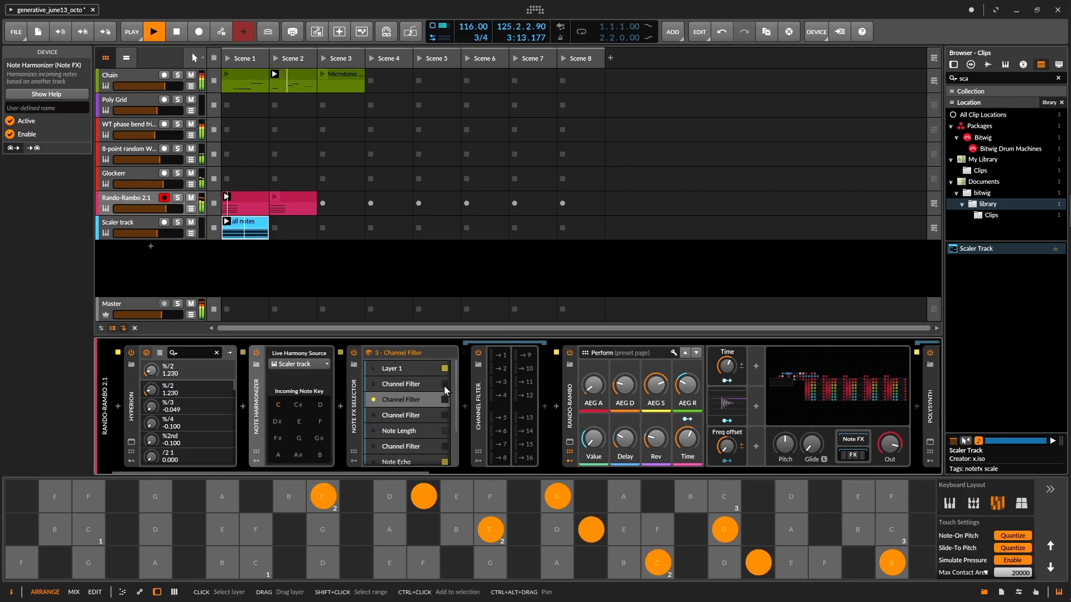
- Stop playback and insert the Scaler Track library clip in Scene 1 on a new track below the Scaler track
key(space)
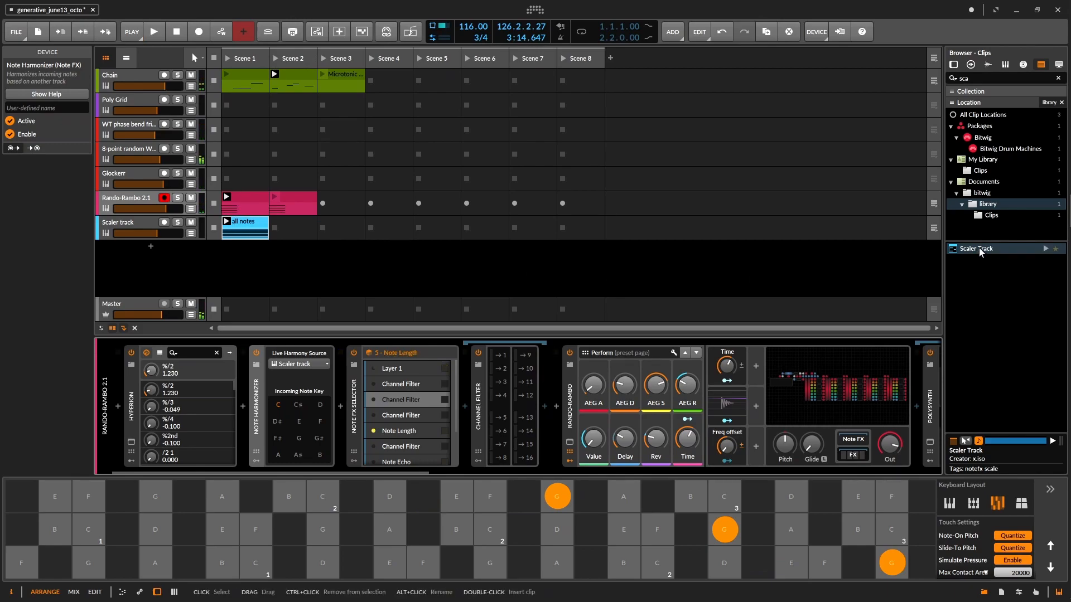
drag(980, 249, 242, 266)
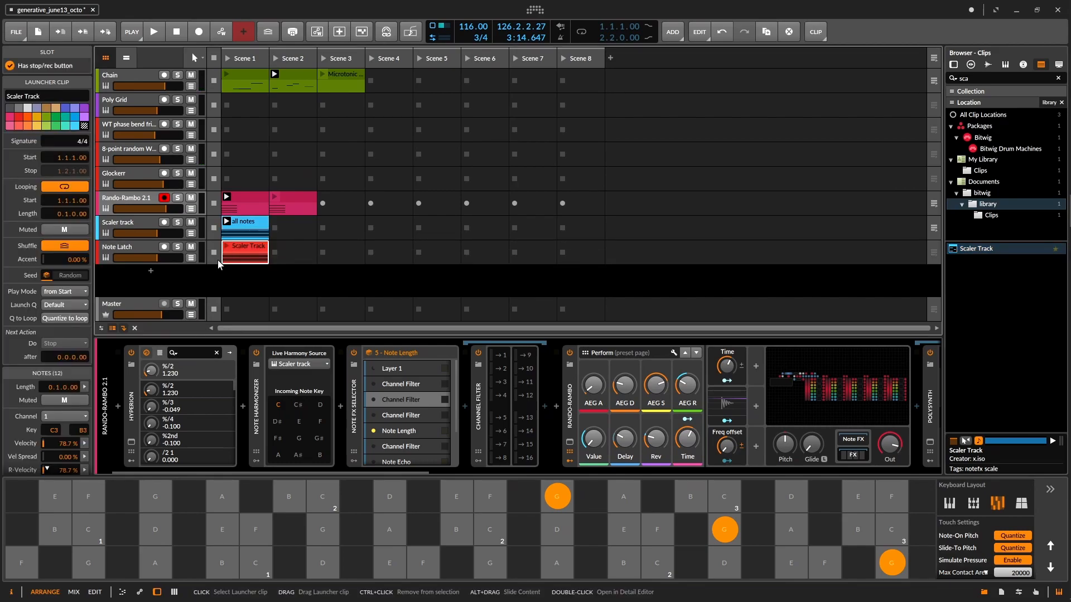
- Inspect the device chain of the newly added track and the notes inside its Scaler Track clip
click(143, 248)
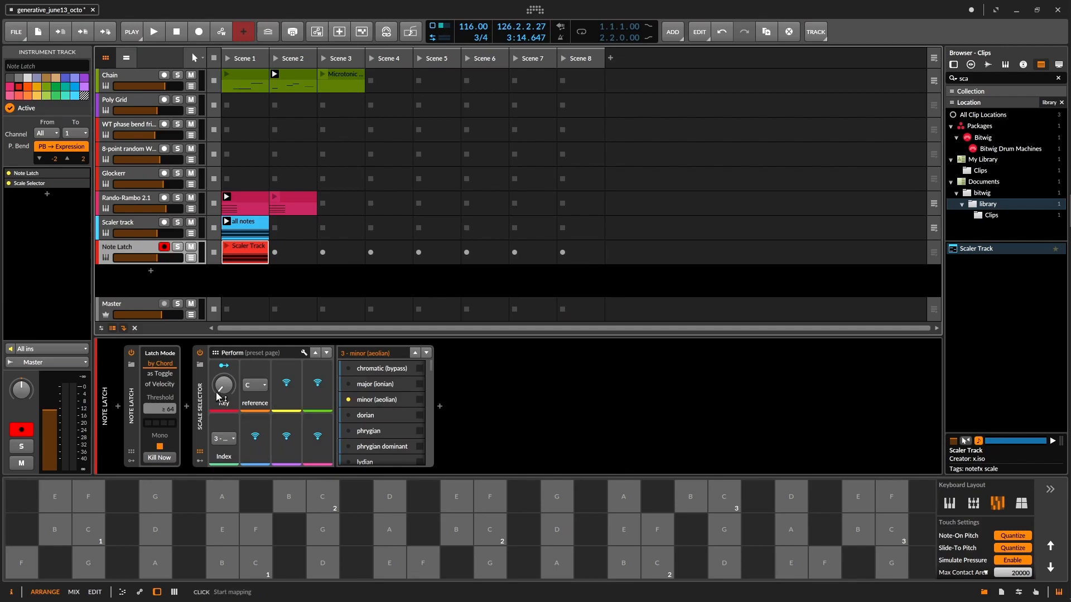
double_click(240, 257)
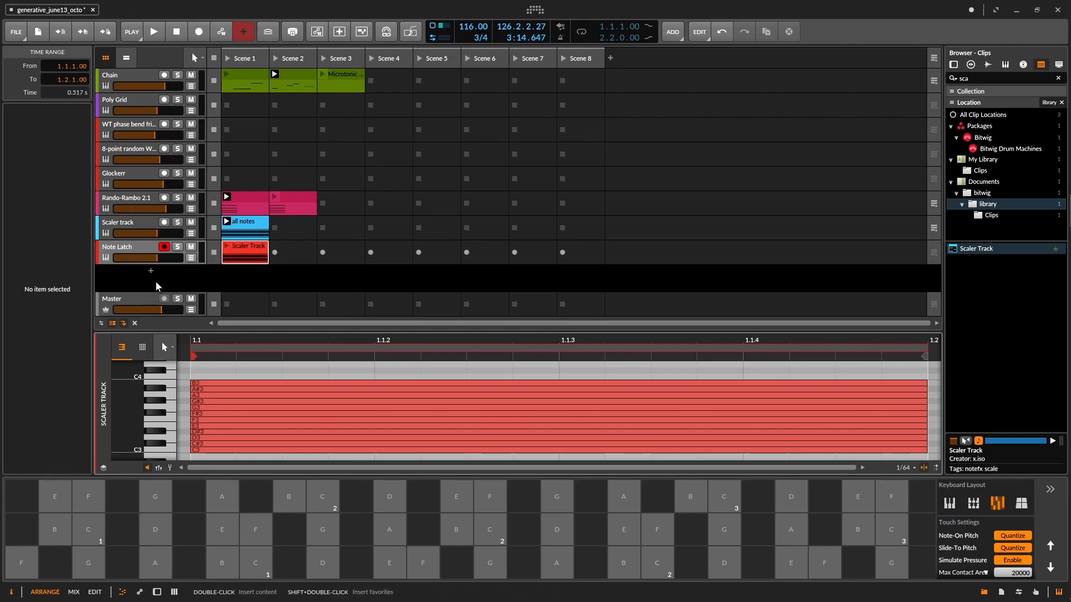
click(127, 227)
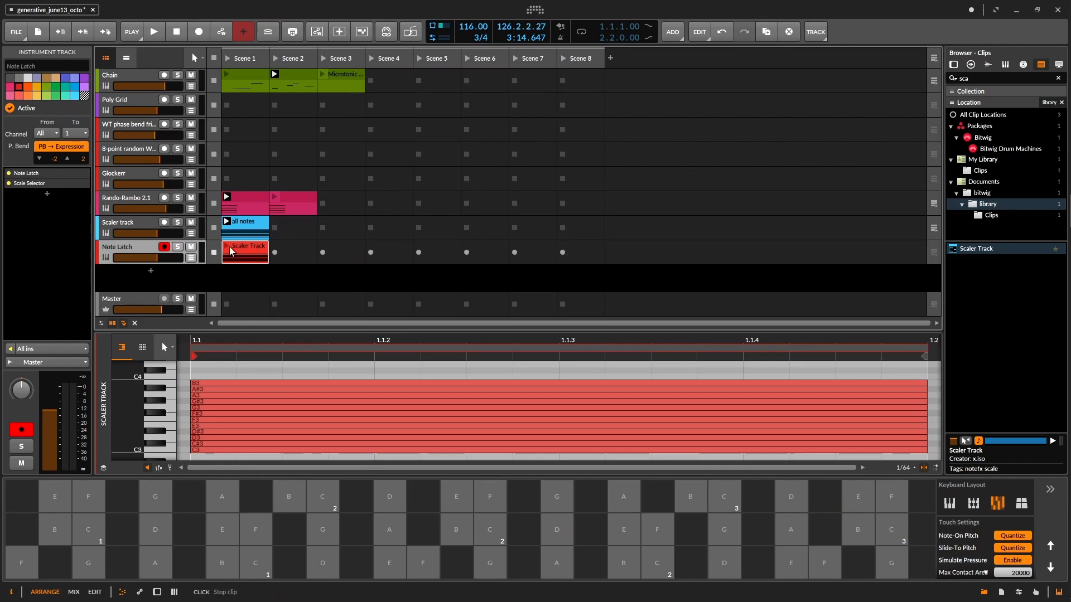
- Check which template is used for new projects in the Behavior settings
click(536, 12)
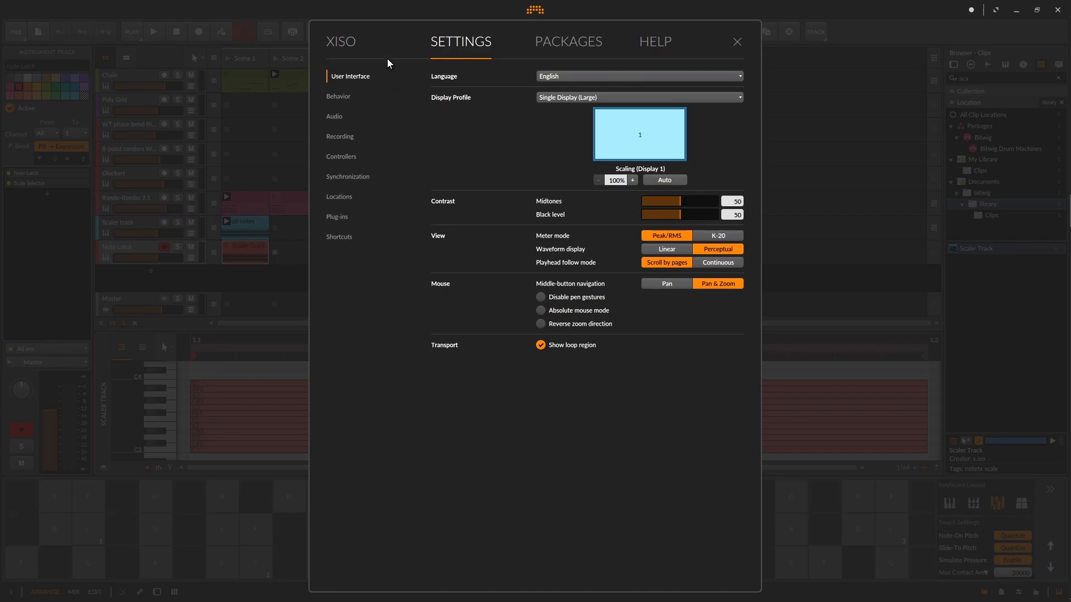
click(338, 96)
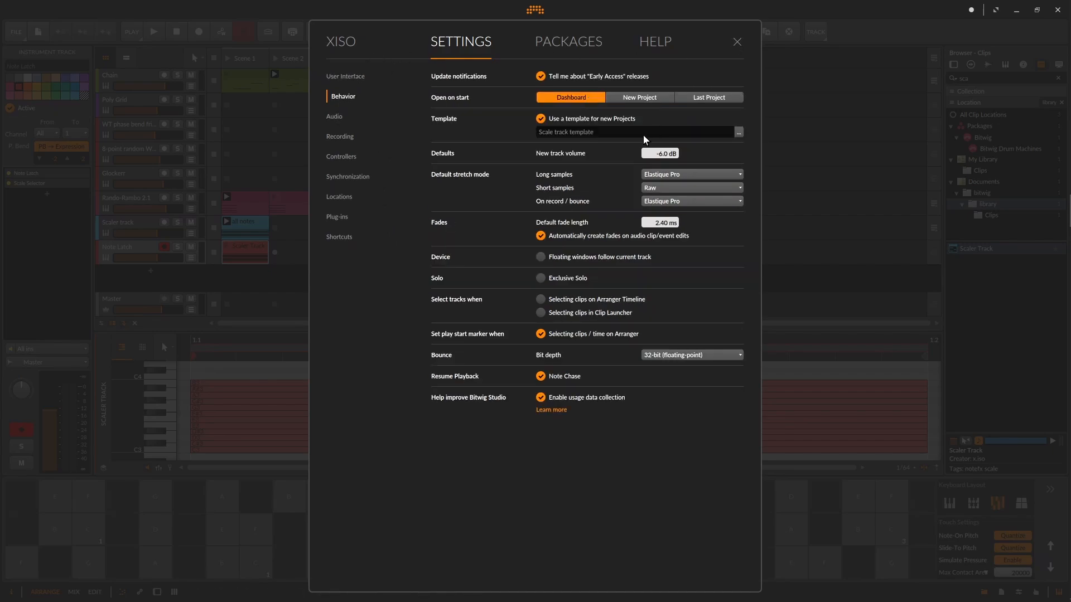
click(737, 42)
- Create a new project from the Scale track template and show the SCALE track's device chain
click(39, 36)
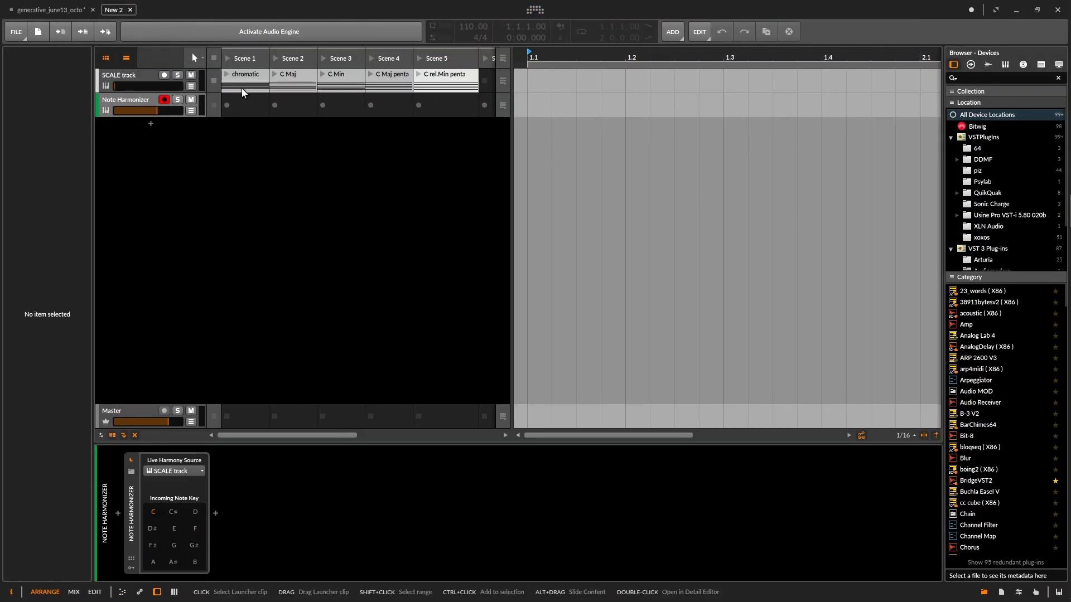
click(125, 86)
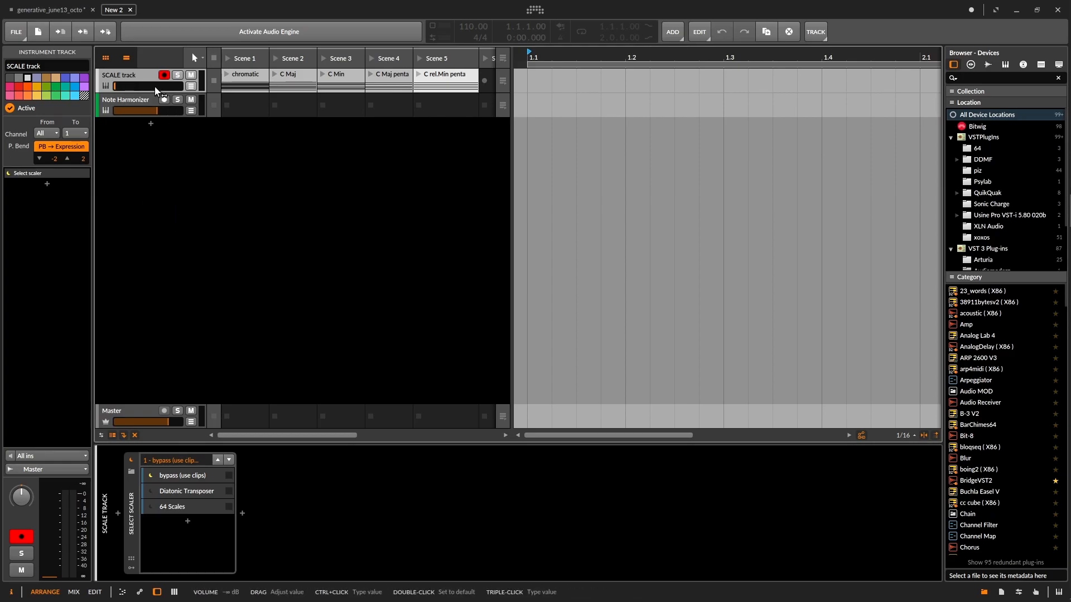
- Duplicate the Note Harmonizer track three times and check the device chains of the first and last tracks
click(129, 99)
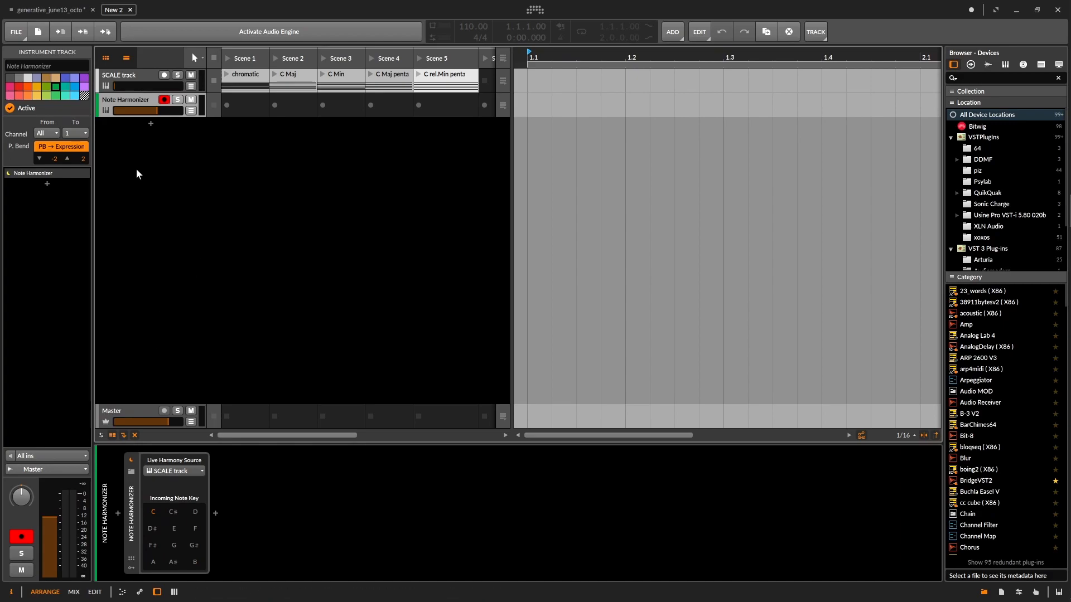
key(ctrl+d)
key(ctrl+d)
key(ctrl+d)
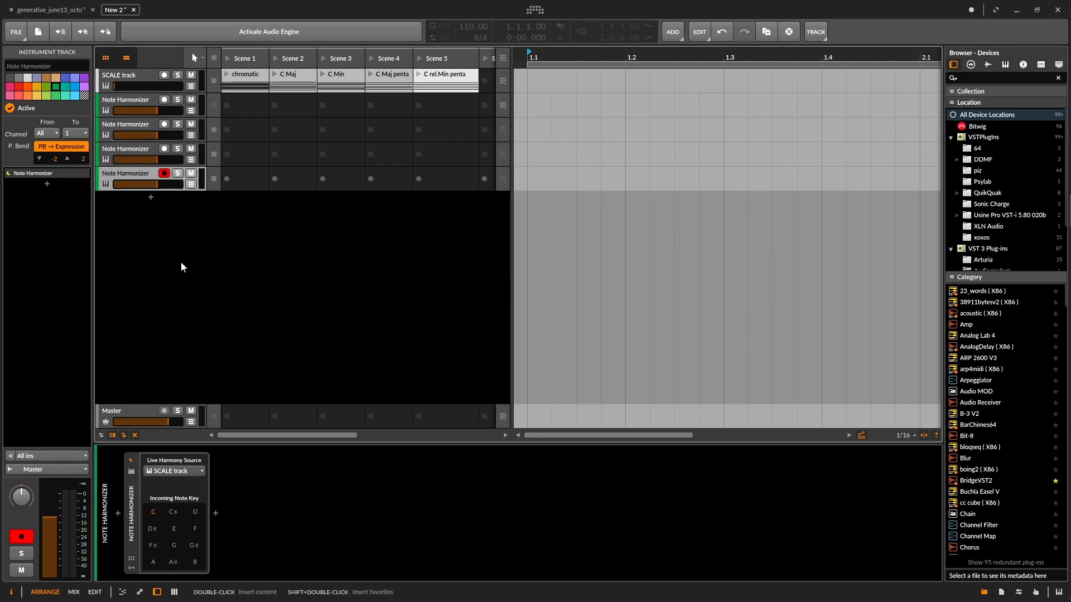
click(130, 102)
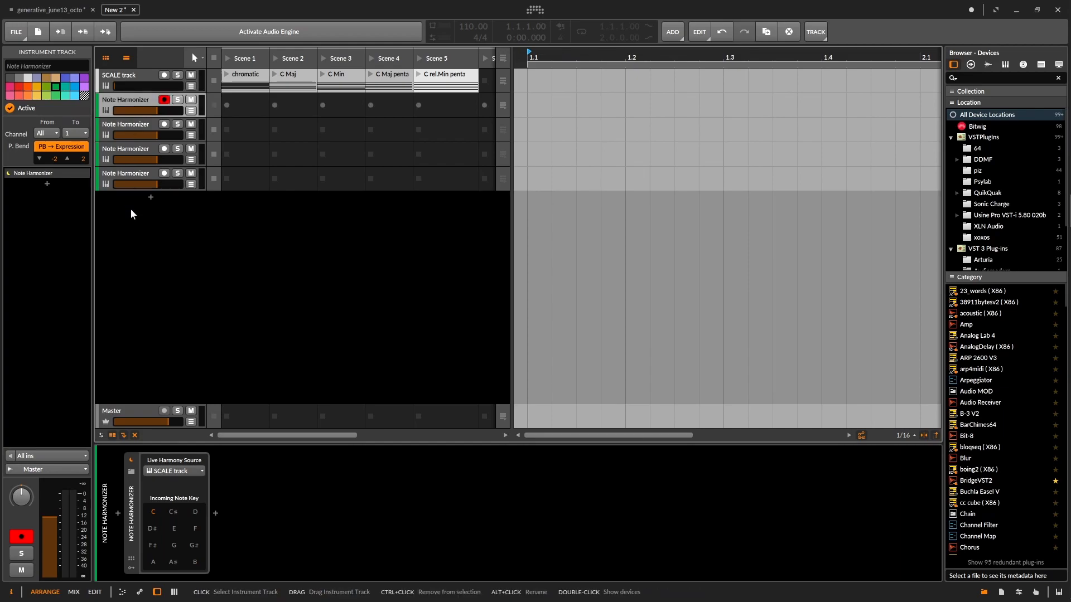
click(132, 177)
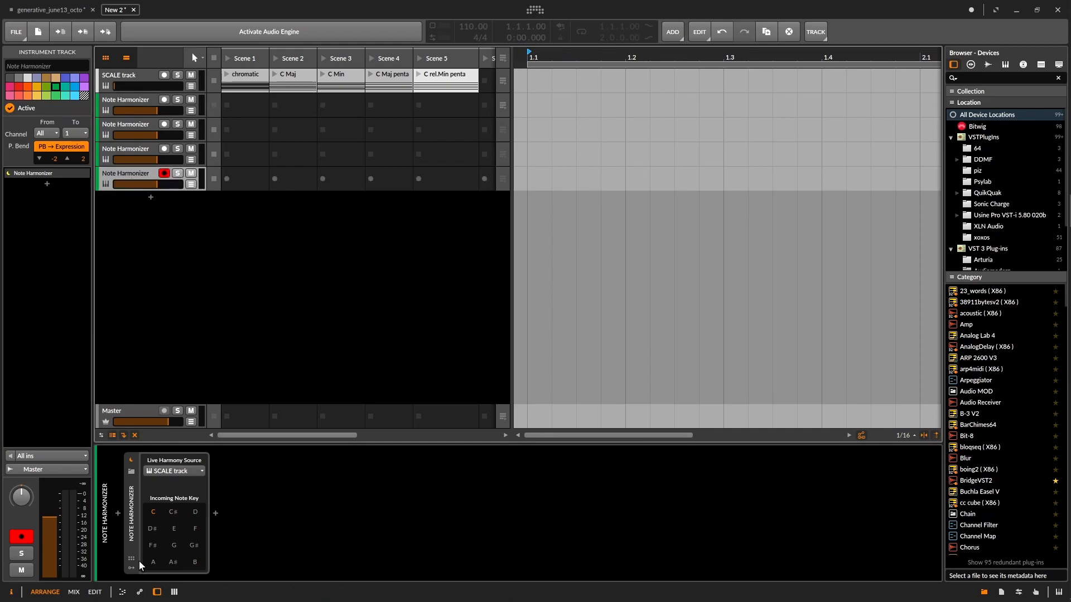
- Insert the favorite hyperion plug-in before the Note Harmonizer on the first Note Harmonizer track, and activate the audio engine
click(140, 103)
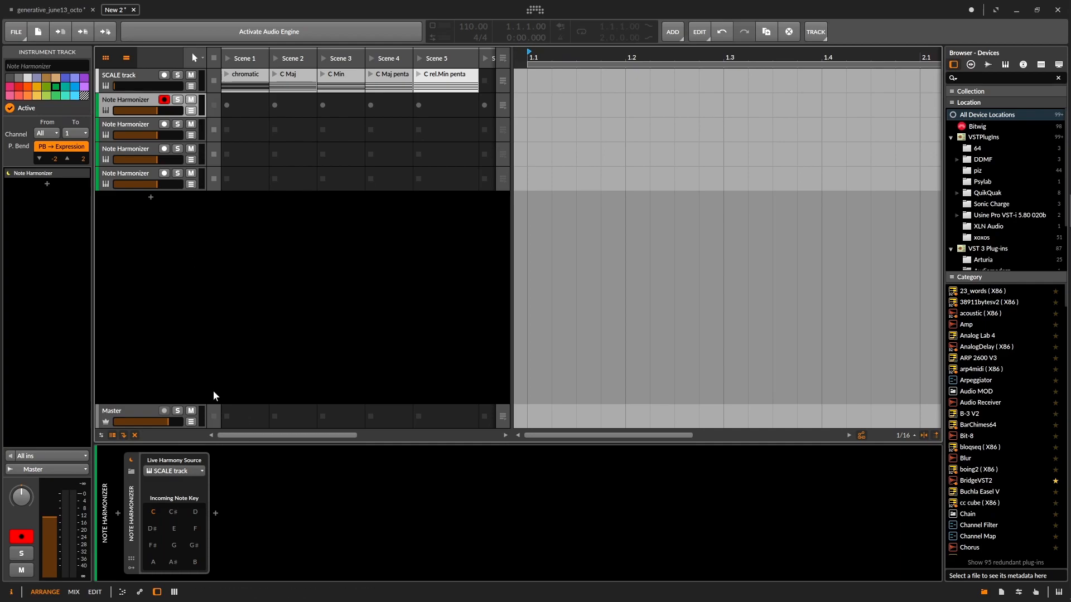
click(123, 512)
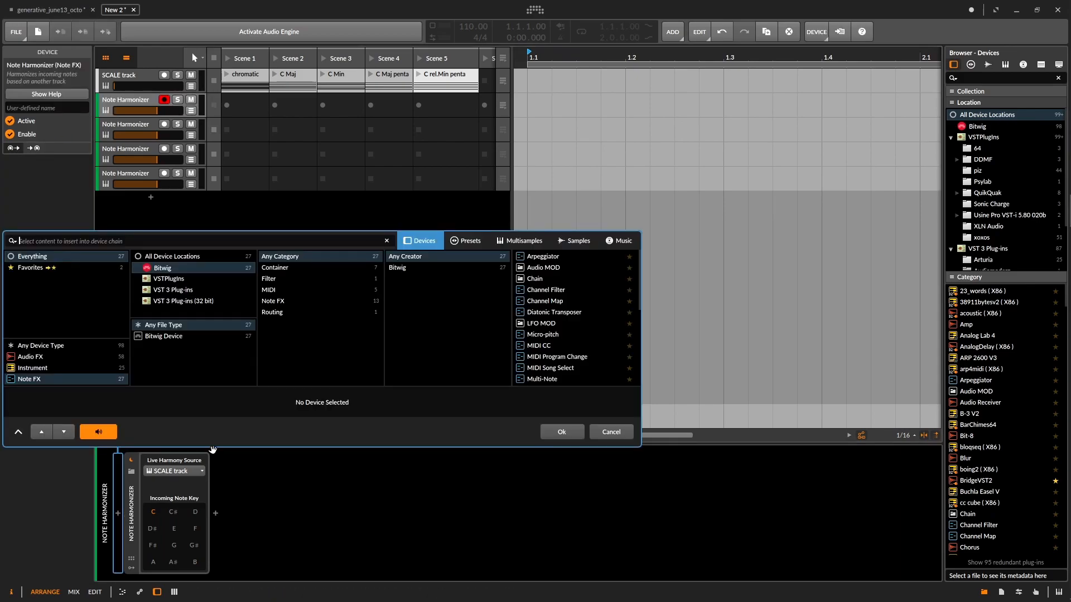
click(105, 267)
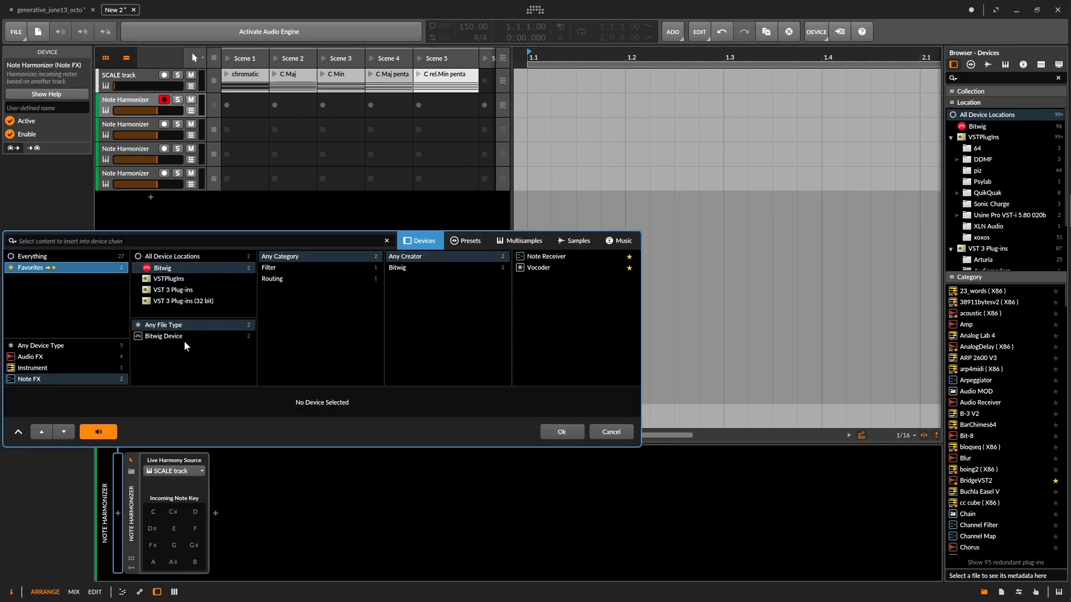
click(232, 255)
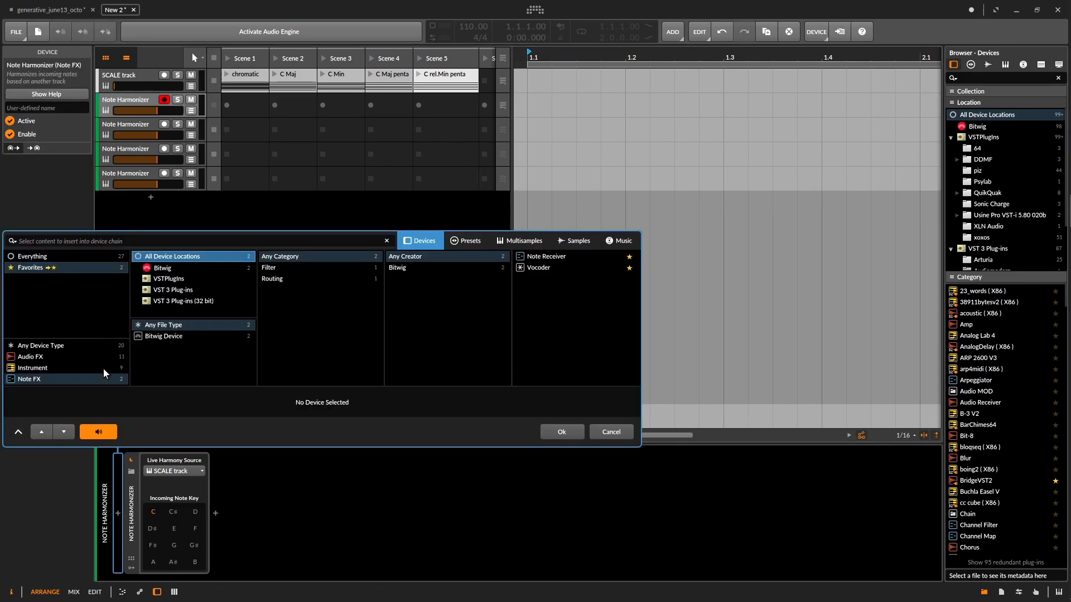
click(87, 346)
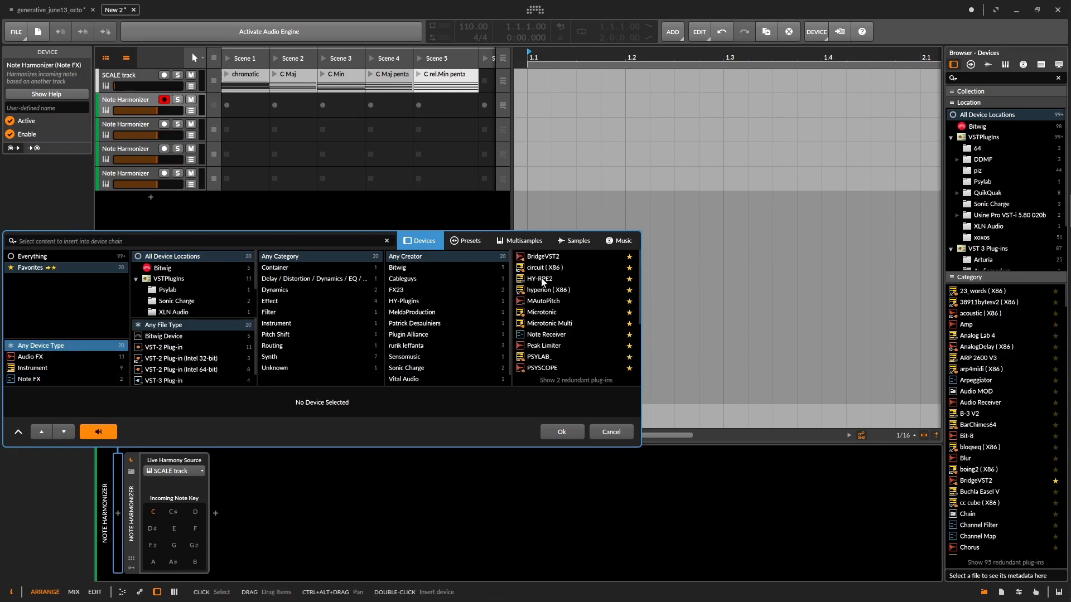
double_click(568, 290)
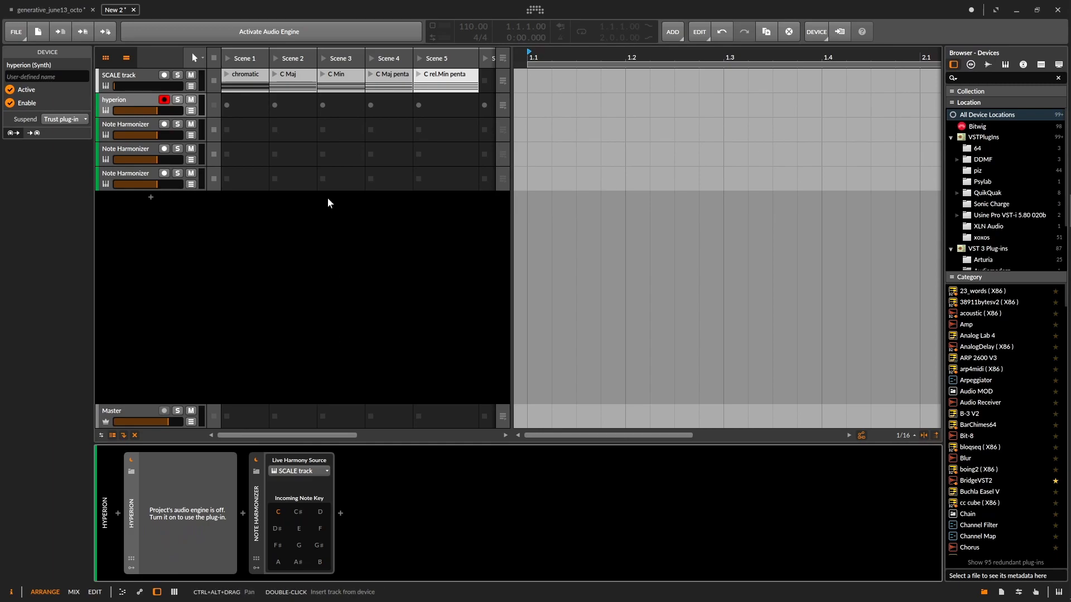
click(322, 34)
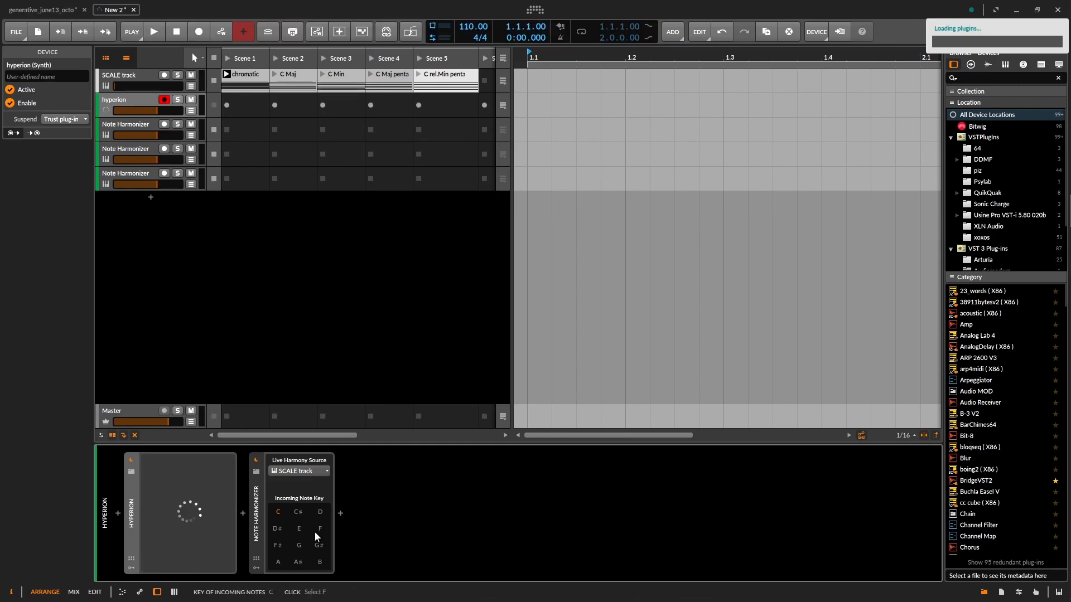
- Insert the Acid Arp preset from the Lead category after the Note Harmonizer on the hyperion track
click(340, 513)
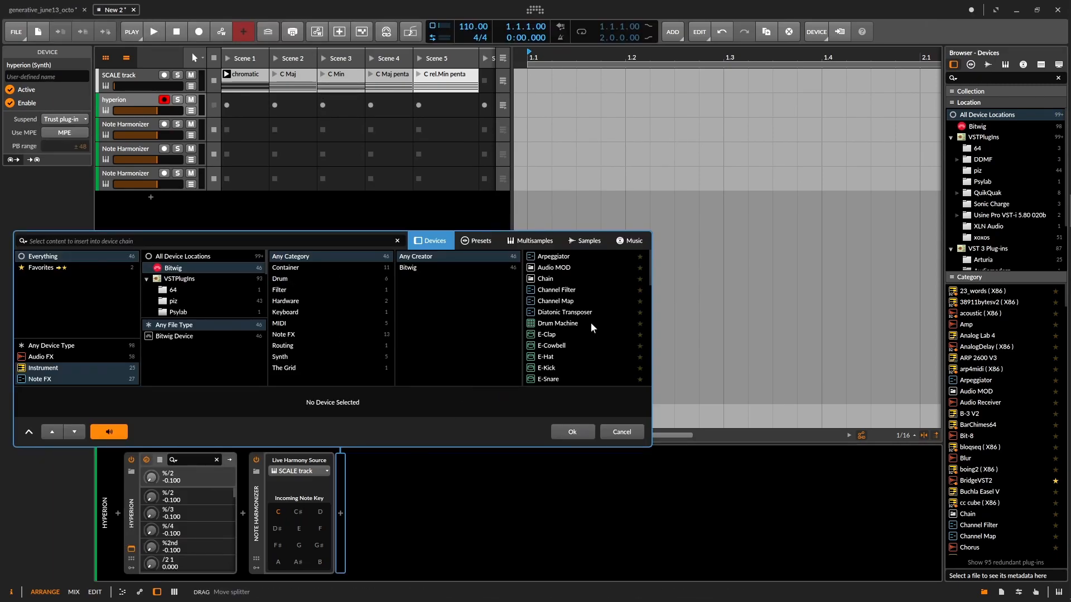
scroll(618, 357, down, 5)
scroll(618, 358, up, 4)
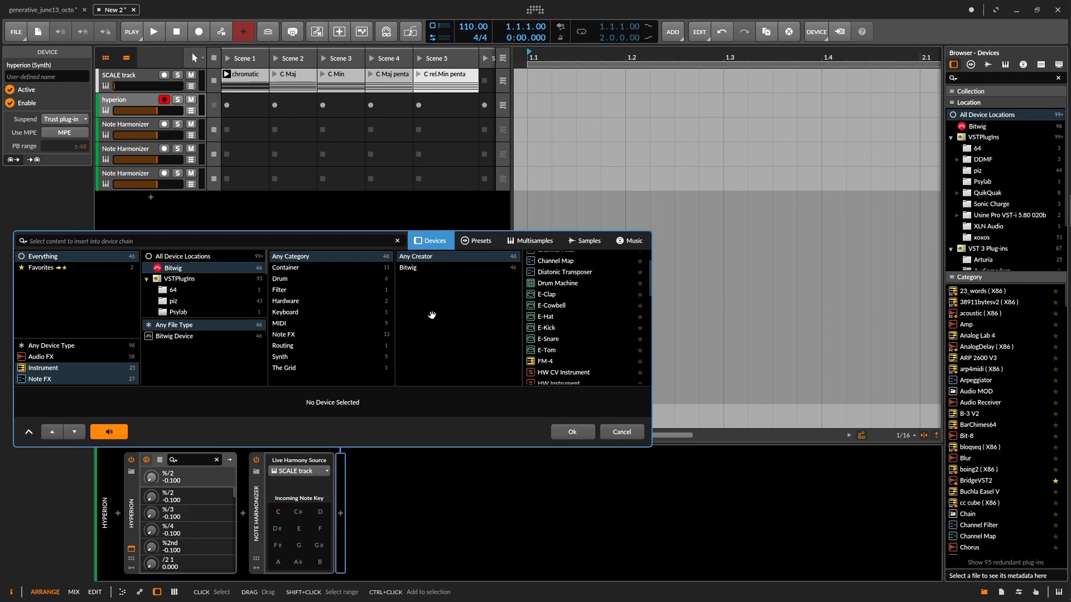
click(478, 242)
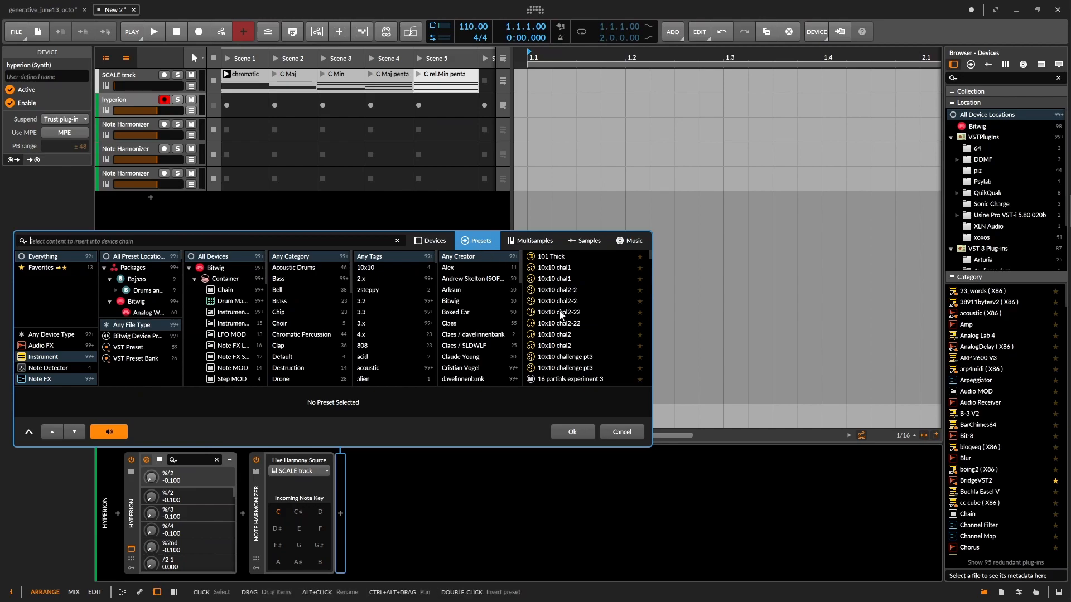
scroll(530, 354, down, 4)
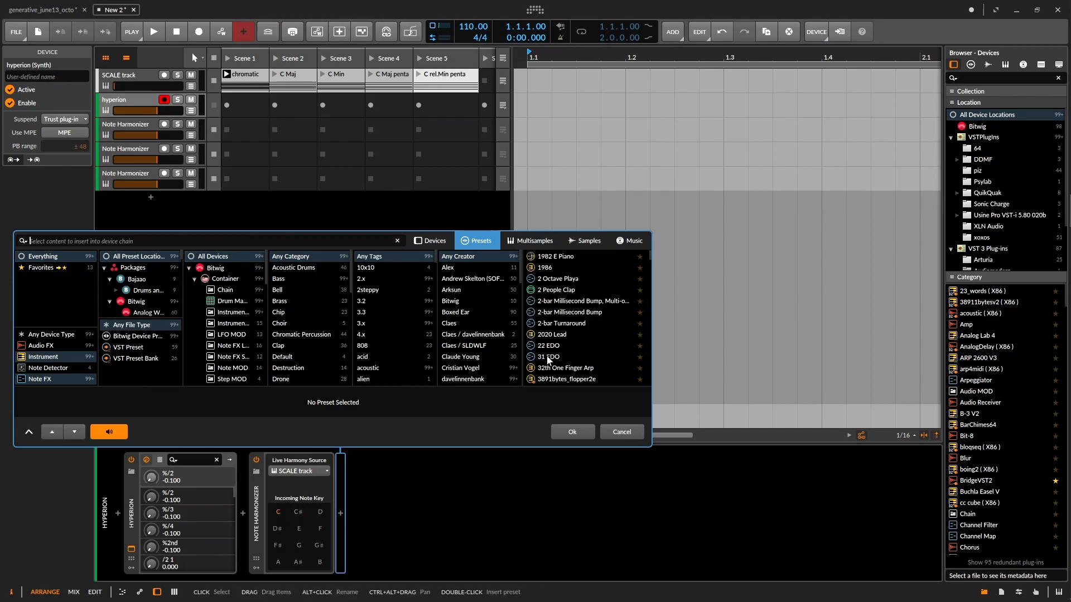
scroll(312, 340, down, 4)
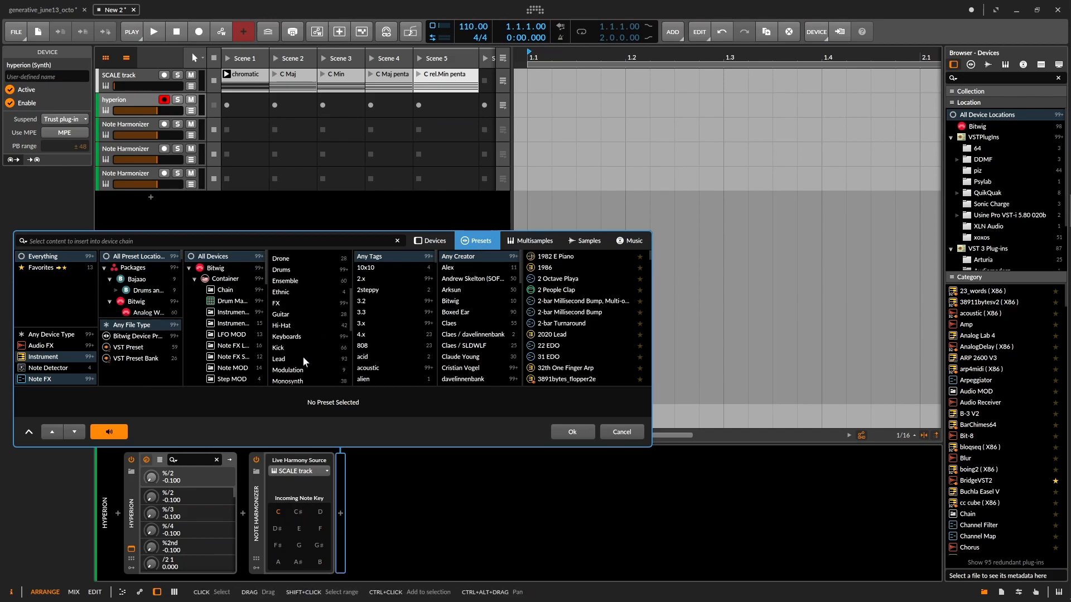
click(302, 359)
click(568, 301)
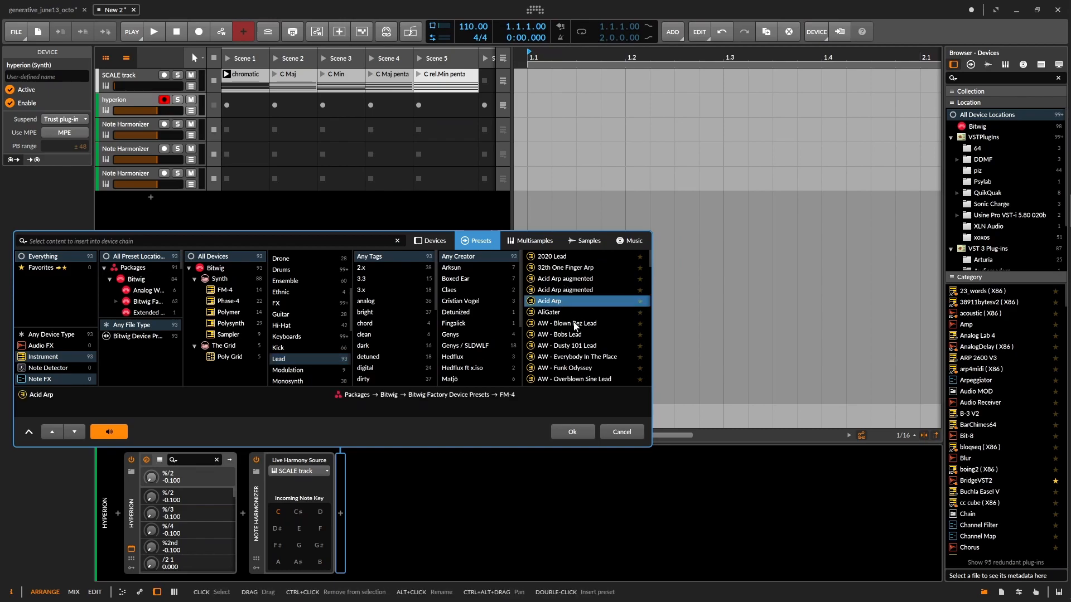
click(580, 432)
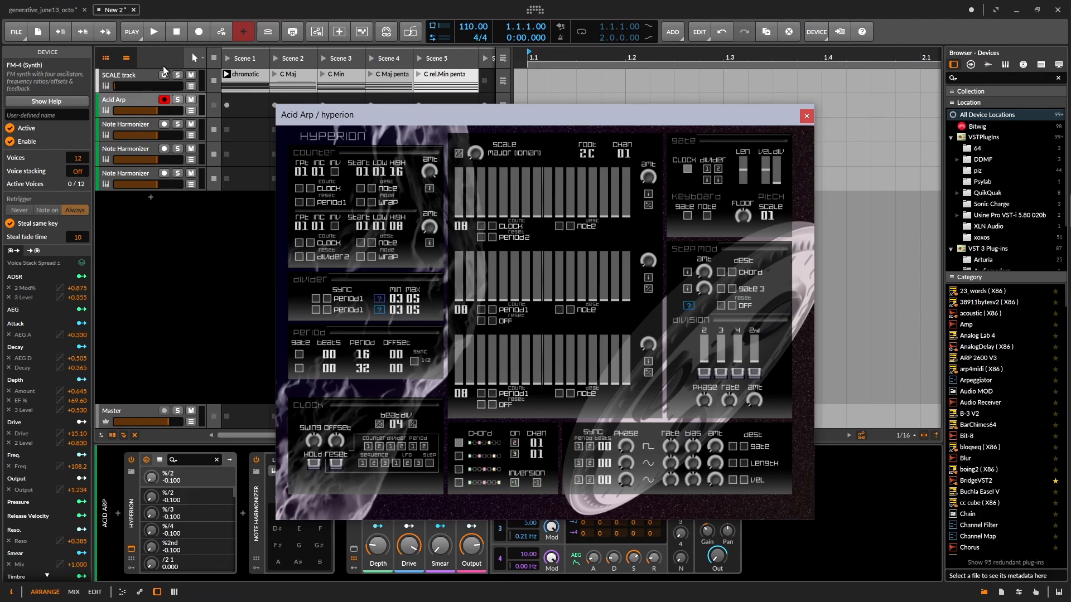
- Check the SCALE track's device chain and examine the notes in its chromatic and C Maj clips
click(142, 76)
click(180, 477)
drag(519, 127, 619, 134)
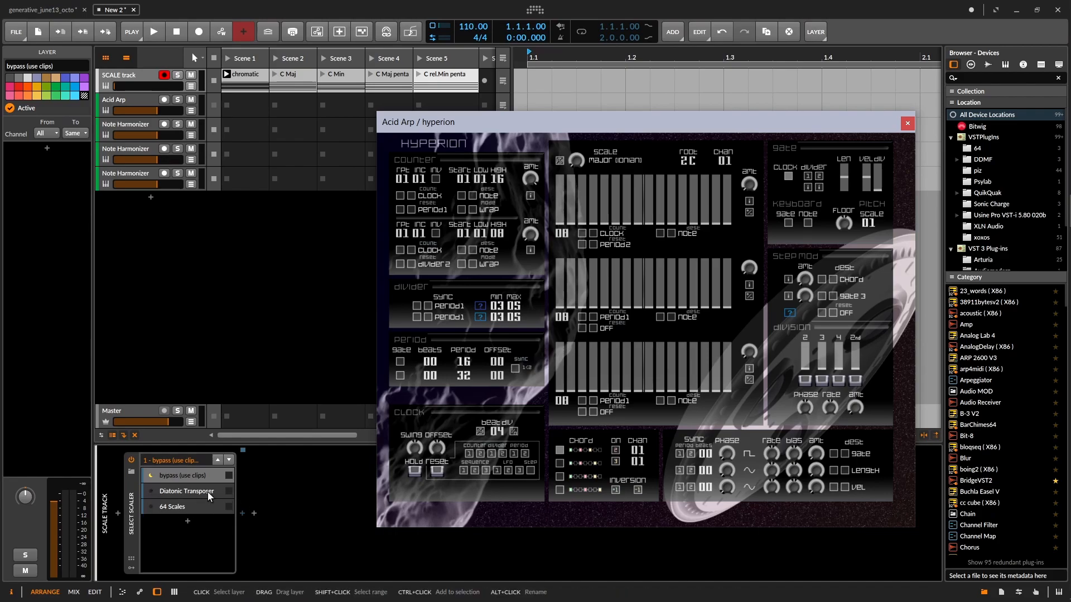
click(240, 93)
double_click(240, 86)
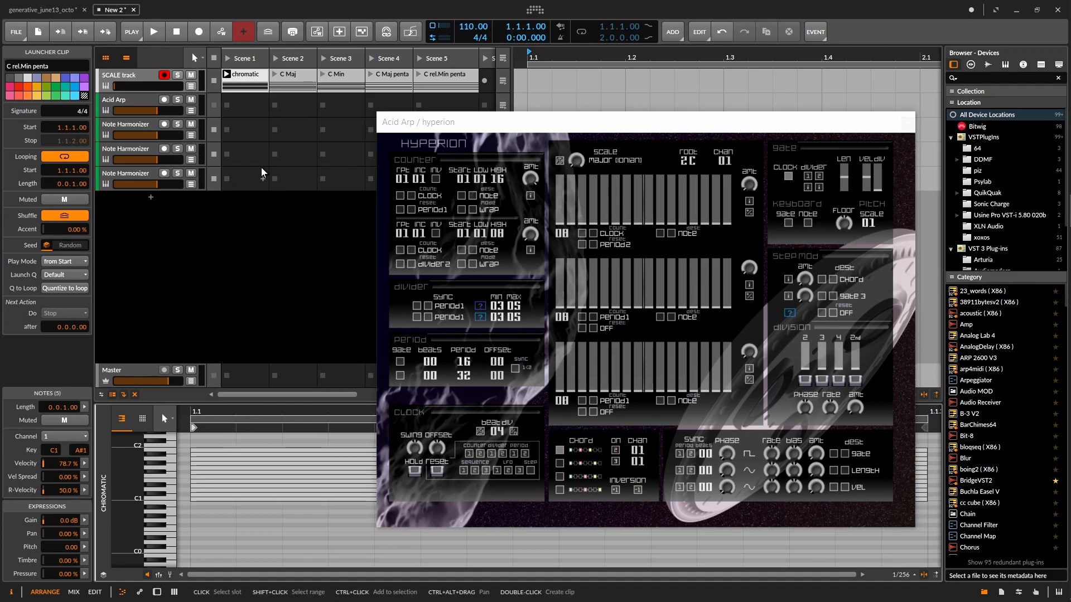
click(276, 77)
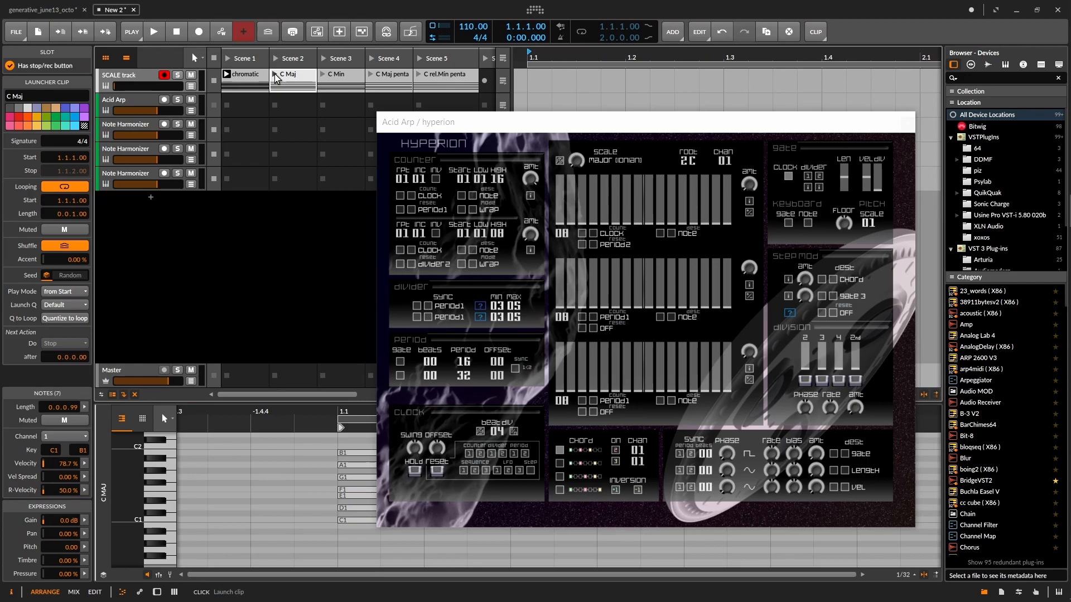
drag(492, 122, 642, 120)
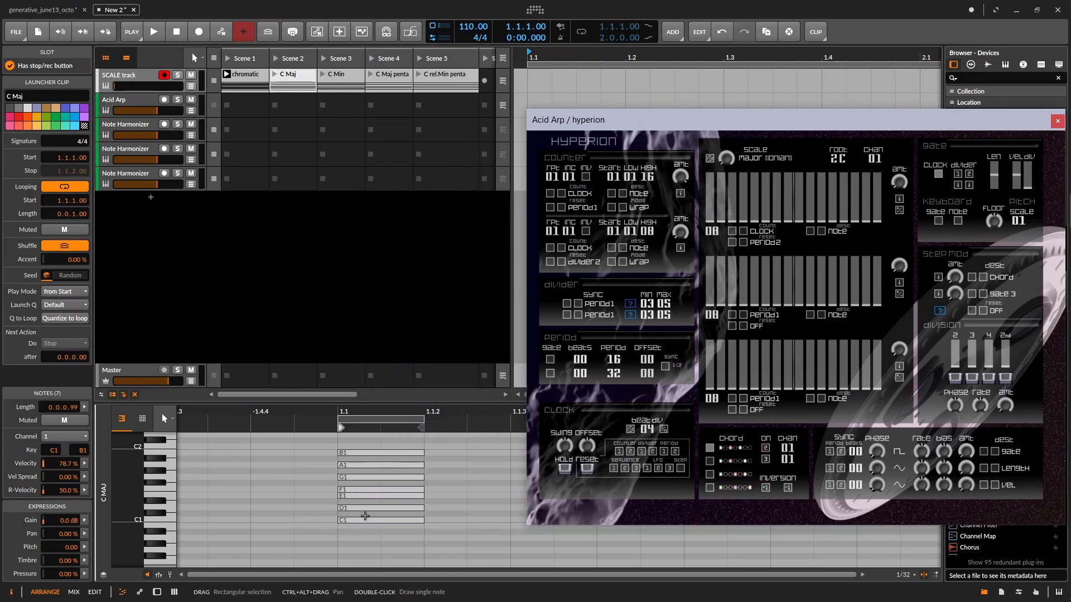
- With the C Maj clip playing, set hyperion's scale to chromatic and raise several steps of its first sequence
click(274, 74)
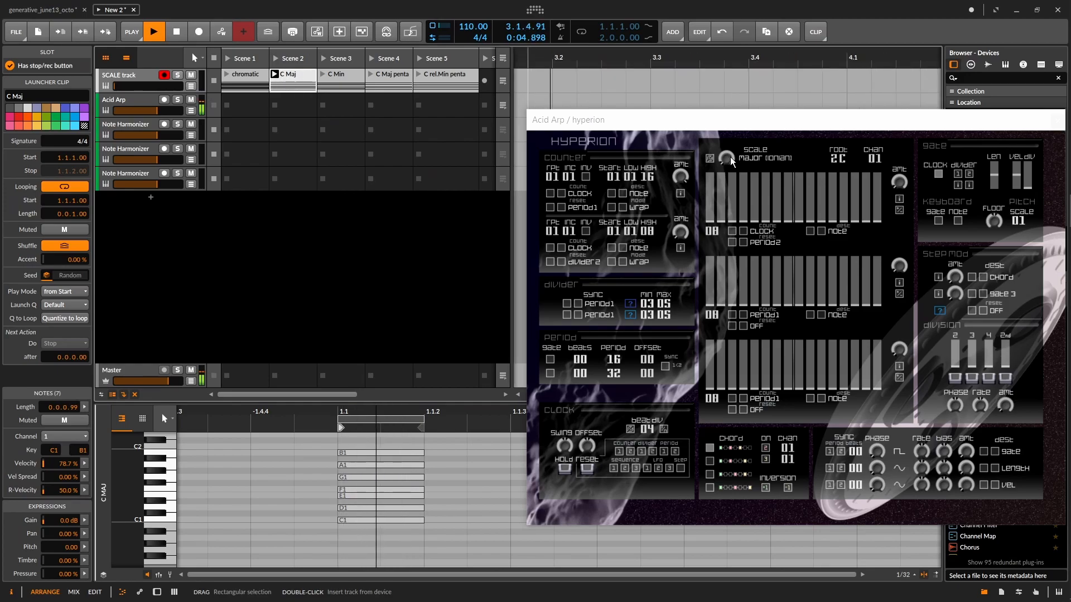
drag(730, 157, 732, 3)
drag(729, 123, 560, 118)
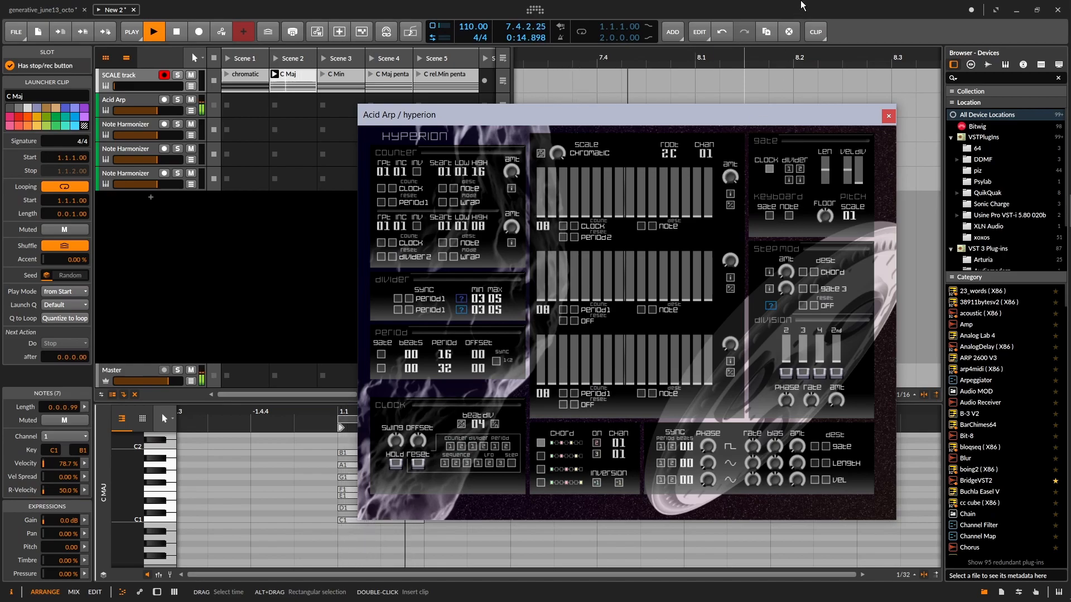
click(552, 181)
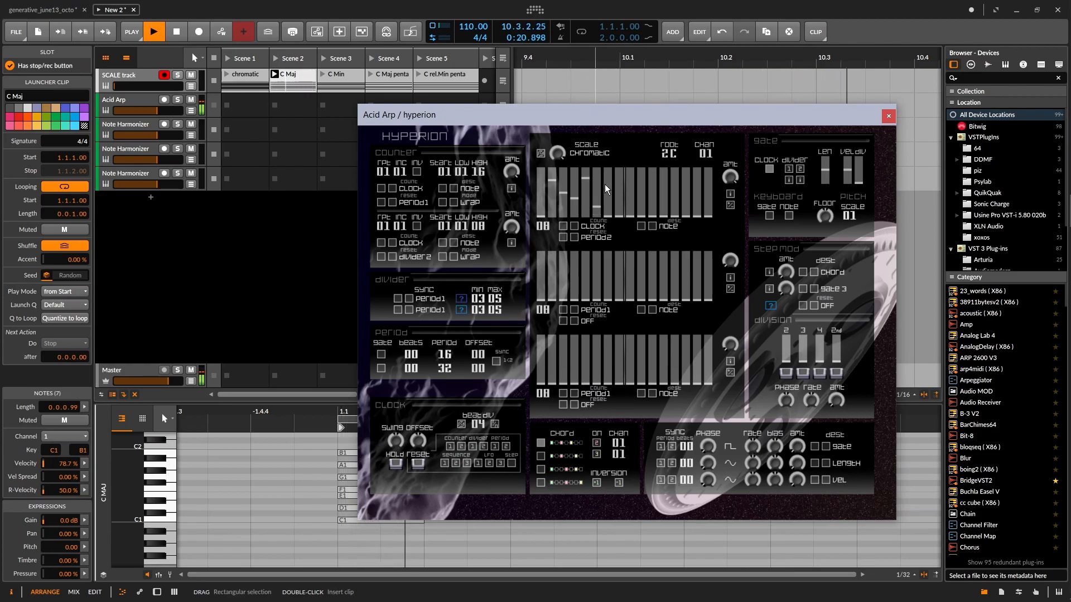
click(608, 199)
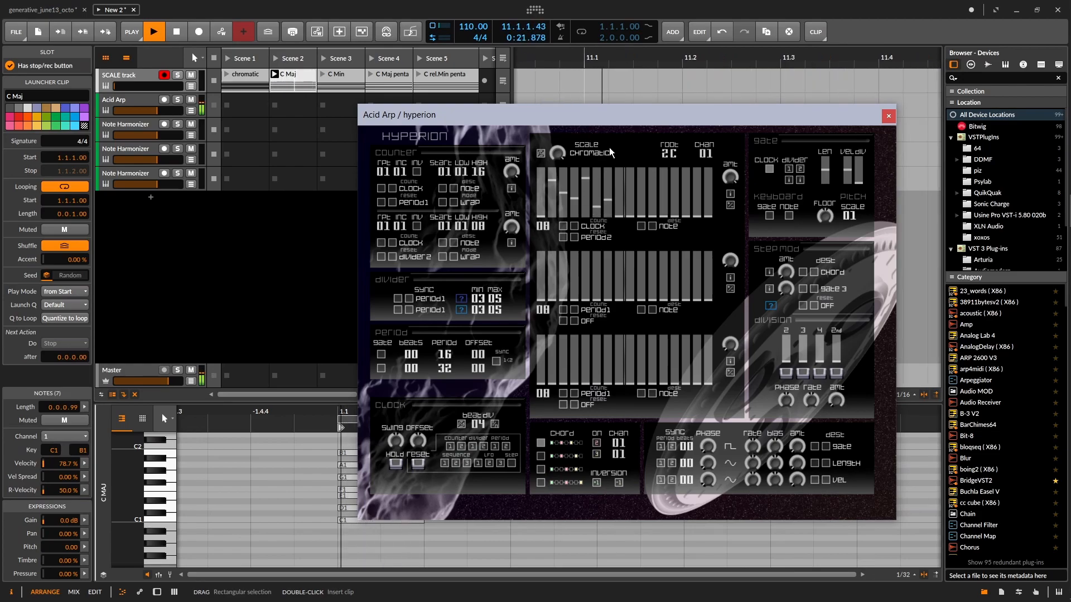
- Audition the C Min and C Maj penta clips in turn and close the hyperion window
click(325, 75)
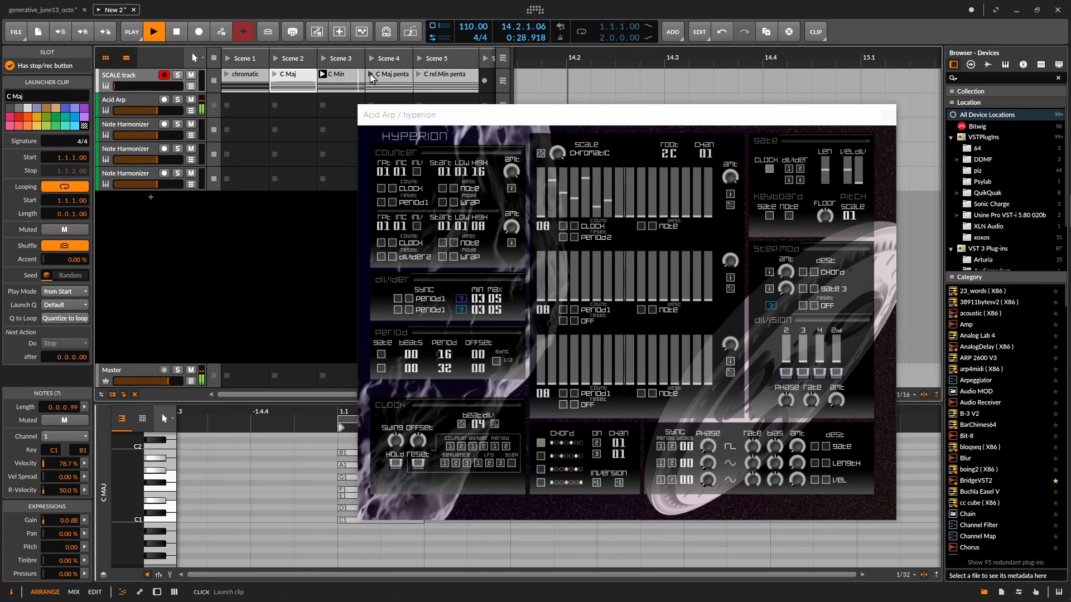
click(373, 78)
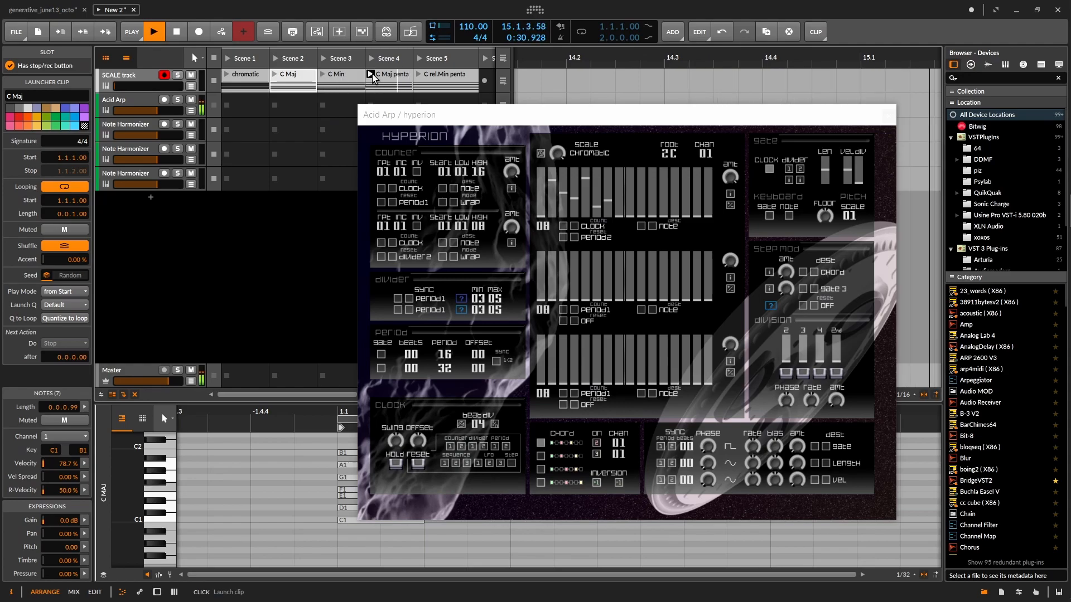
drag(558, 154, 555, 223)
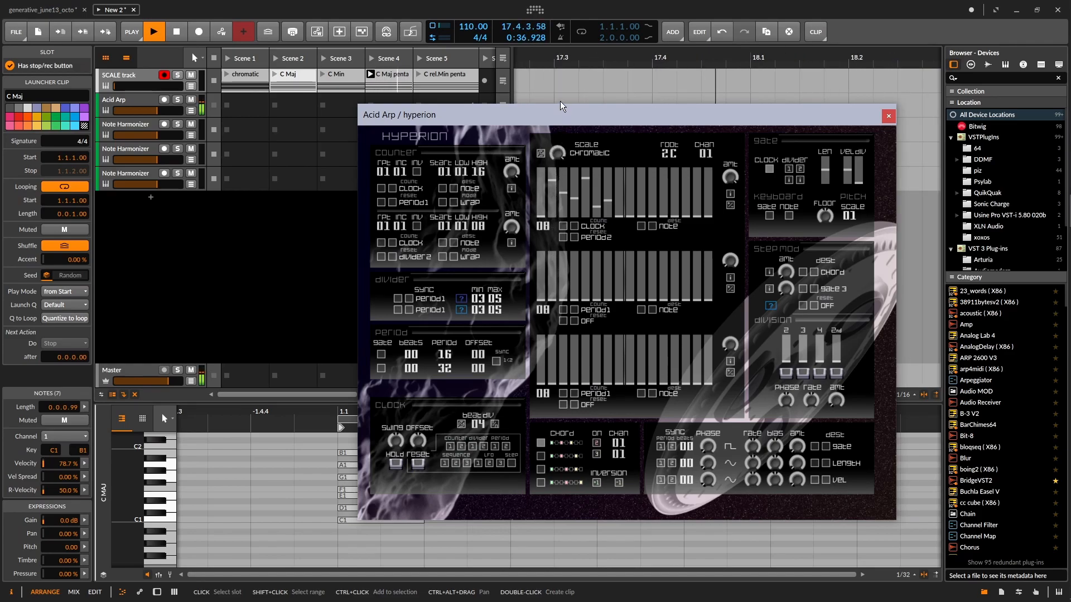
click(889, 115)
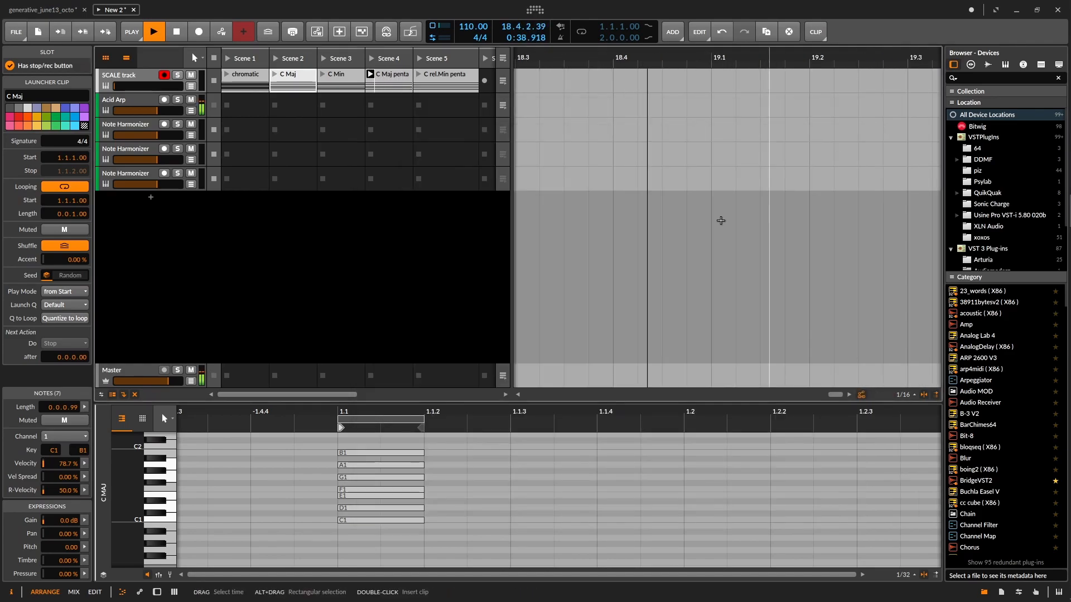
- Examine the C Maj penta clip's notes, return to the SCALE track's devices and launch the C rel.Min penta clip
click(157, 592)
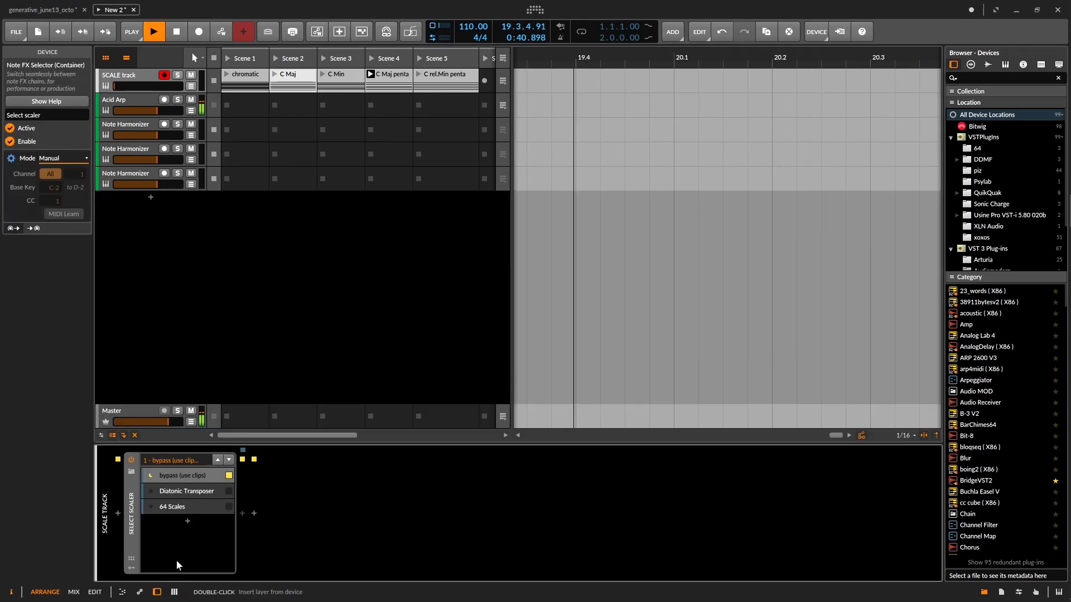
double_click(390, 86)
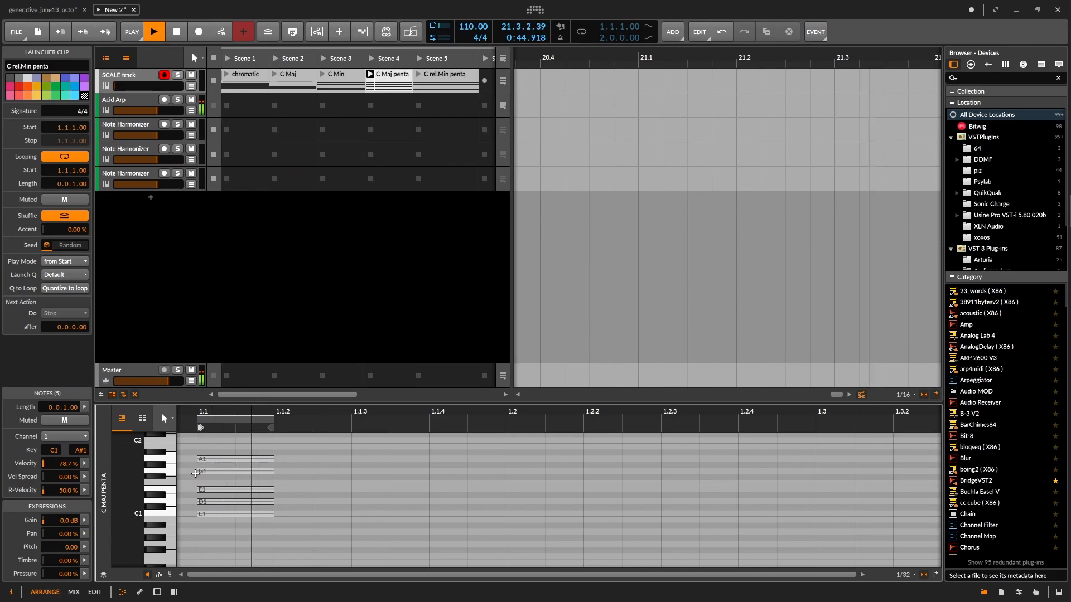
key(d)
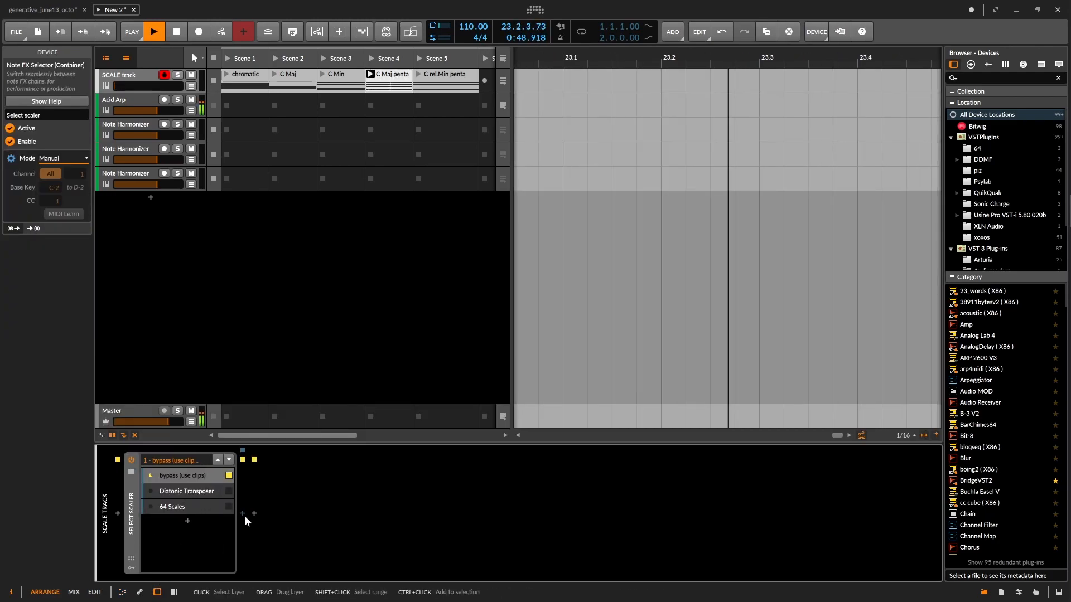
click(419, 74)
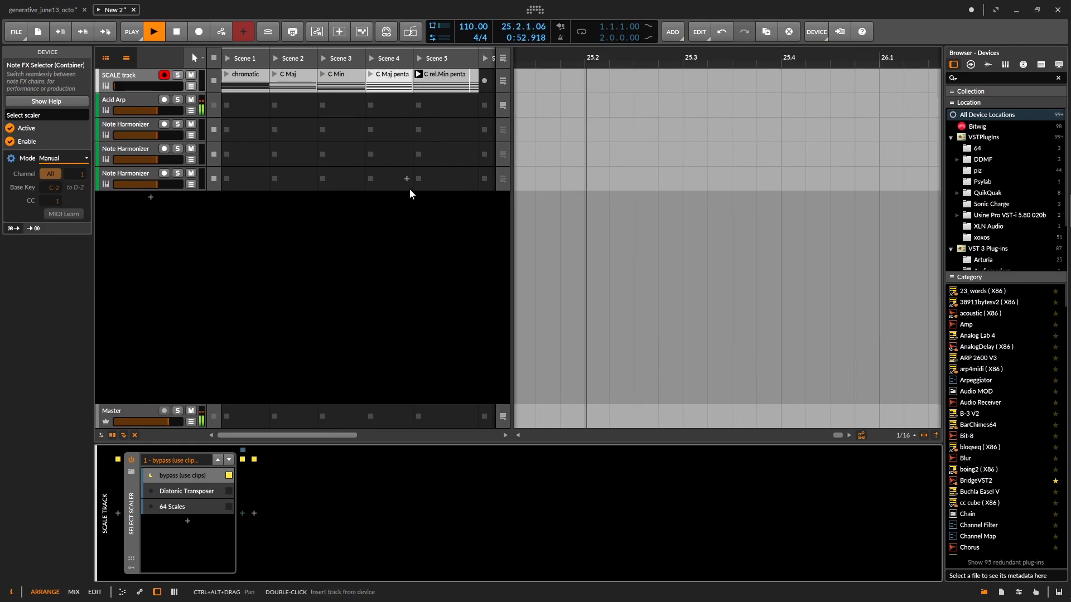
- Stop playback, then place the C Maj penta clip at 1.1.1 on the SCALE track's timeline and loop it to about 2.2
click(388, 84)
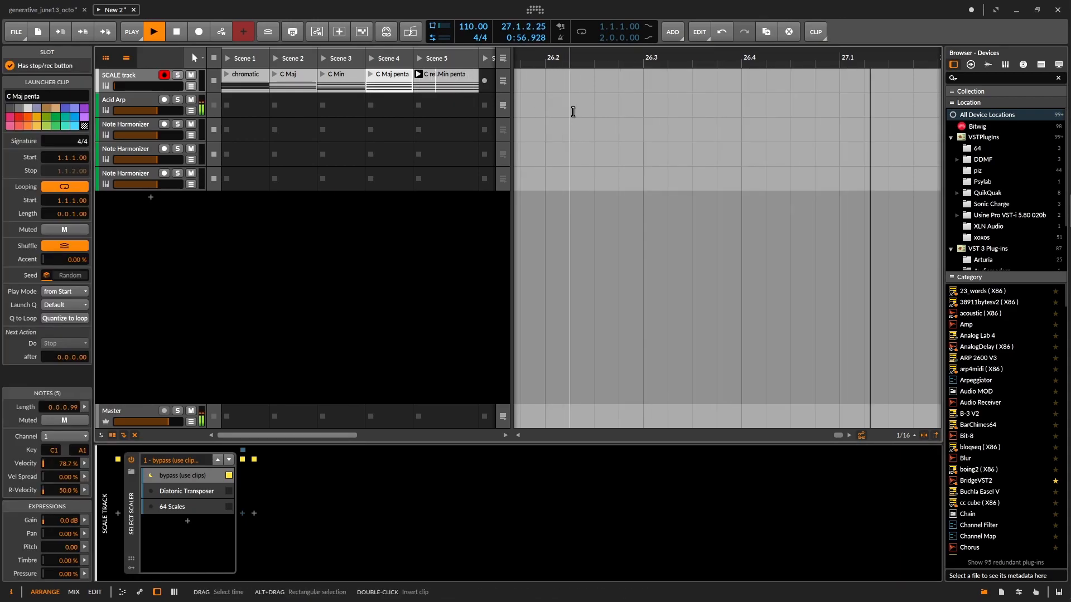
key(space)
drag(579, 203, 925, 205)
drag(641, 120, 621, 123)
drag(383, 85, 574, 173)
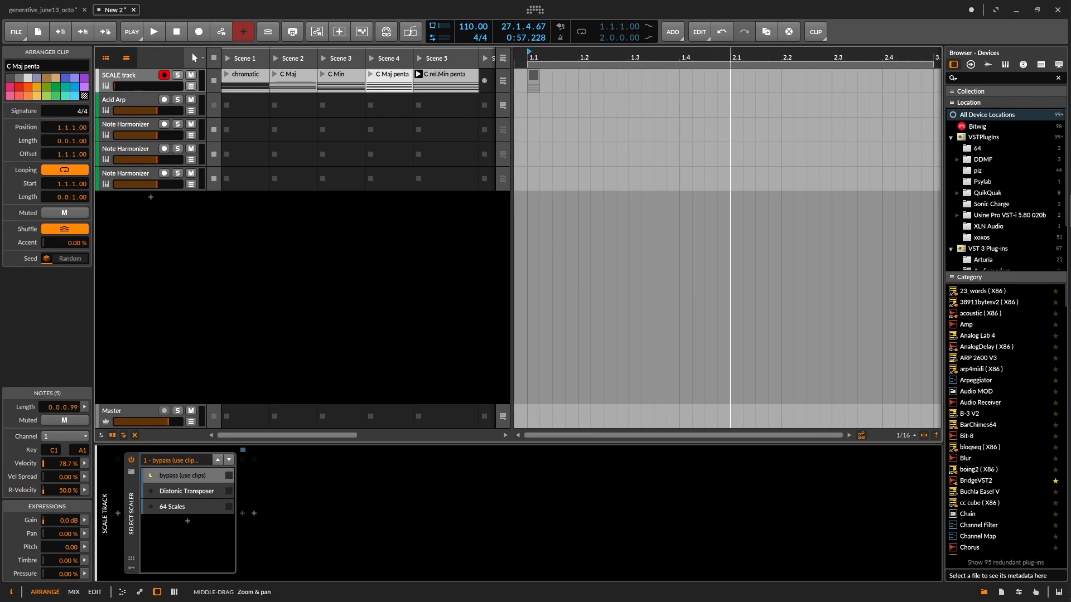
drag(537, 88, 769, 101)
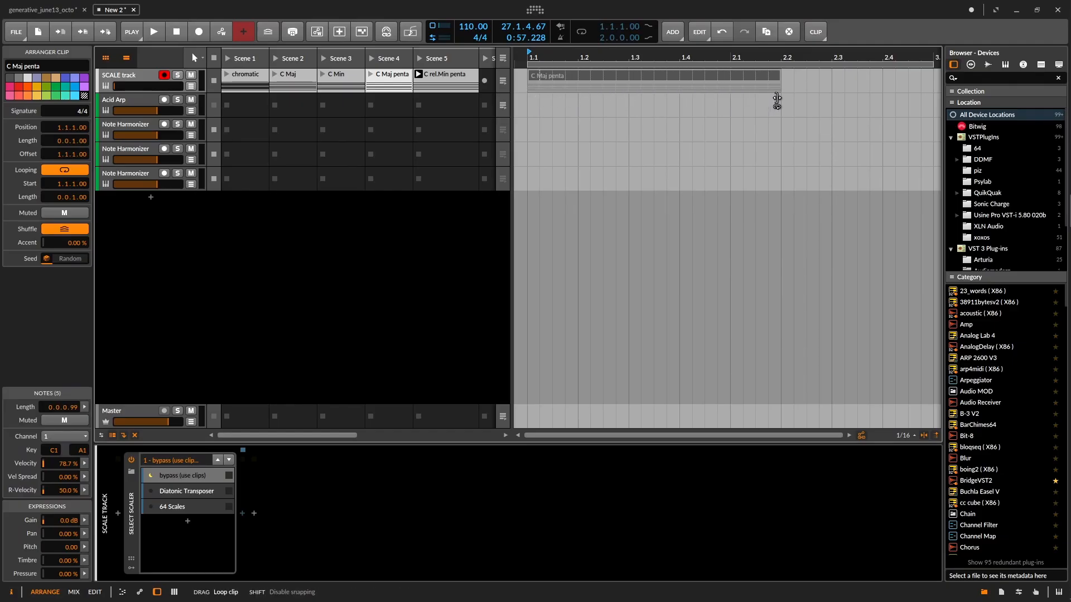
- Place the C rel.Min penta clip at 2.2.1 on the SCALE track's timeline and extend it to 0.3.0.00 long
drag(445, 75, 786, 89)
drag(1001, 100, 810, 103)
drag(707, 58, 835, 49)
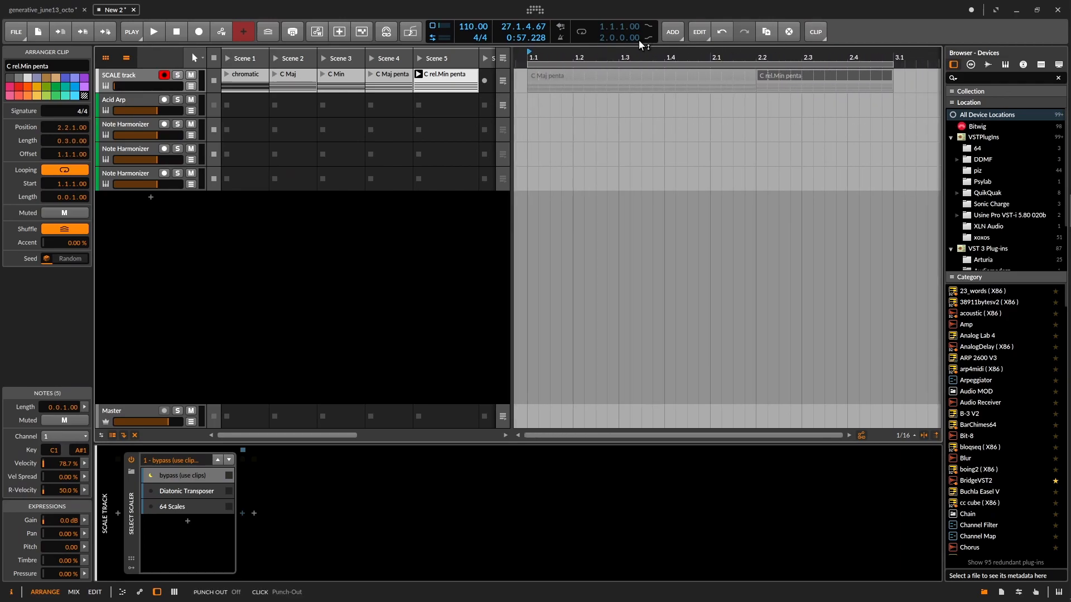
- Enable the arranger loop, switch the SCALE track's playback to the arranger timeline and start playing
click(582, 32)
click(503, 82)
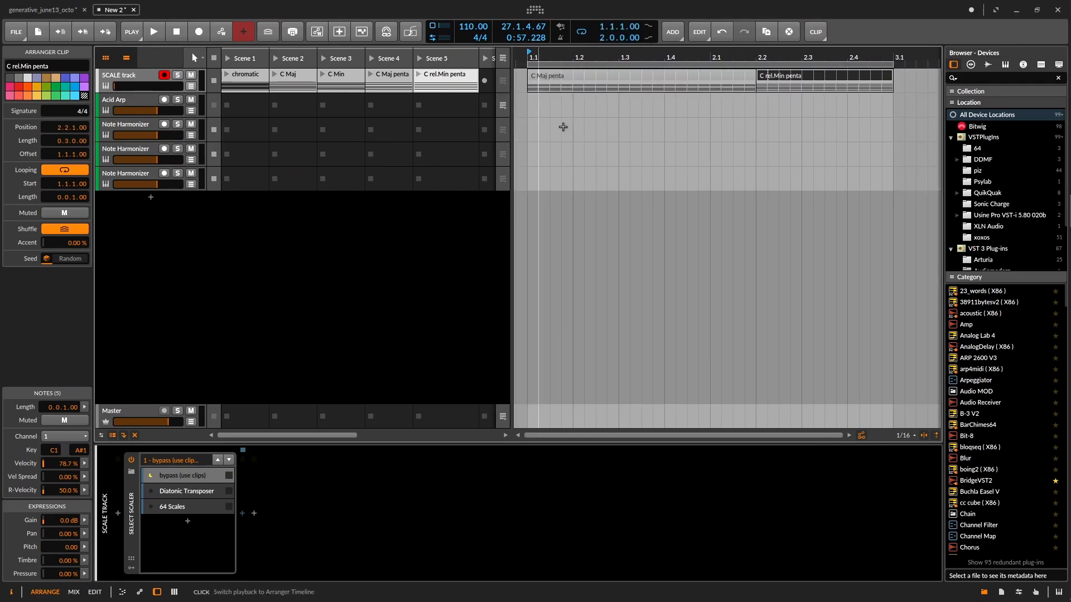
scroll(637, 130, down, 3)
key(space)
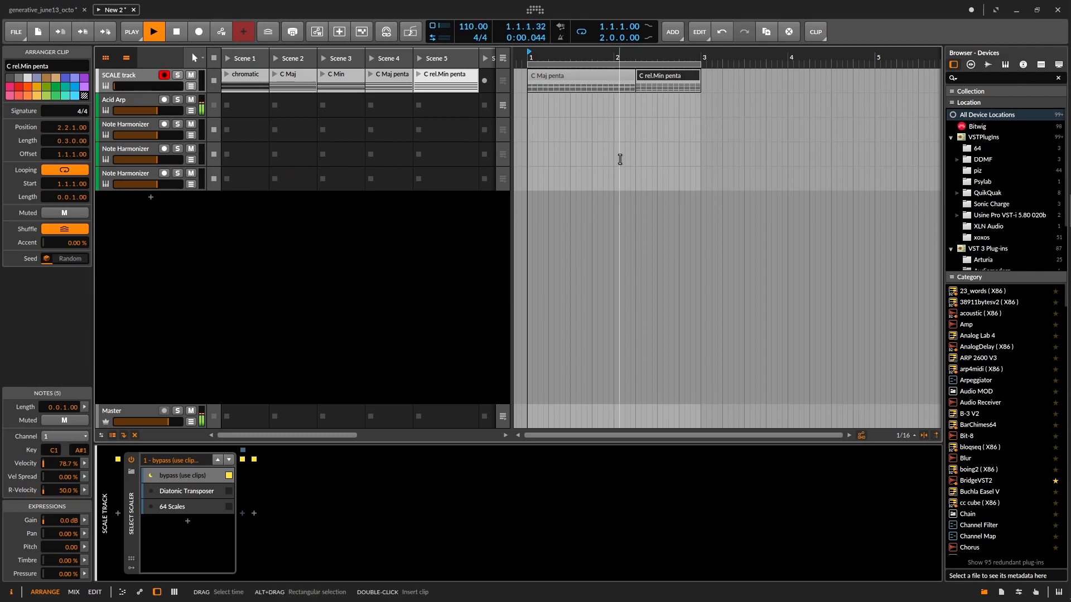
- Extend the C rel.Min penta clip to bar 4 and lengthen the loop region to 3.0.0.00
drag(698, 90, 786, 103)
drag(700, 65, 788, 75)
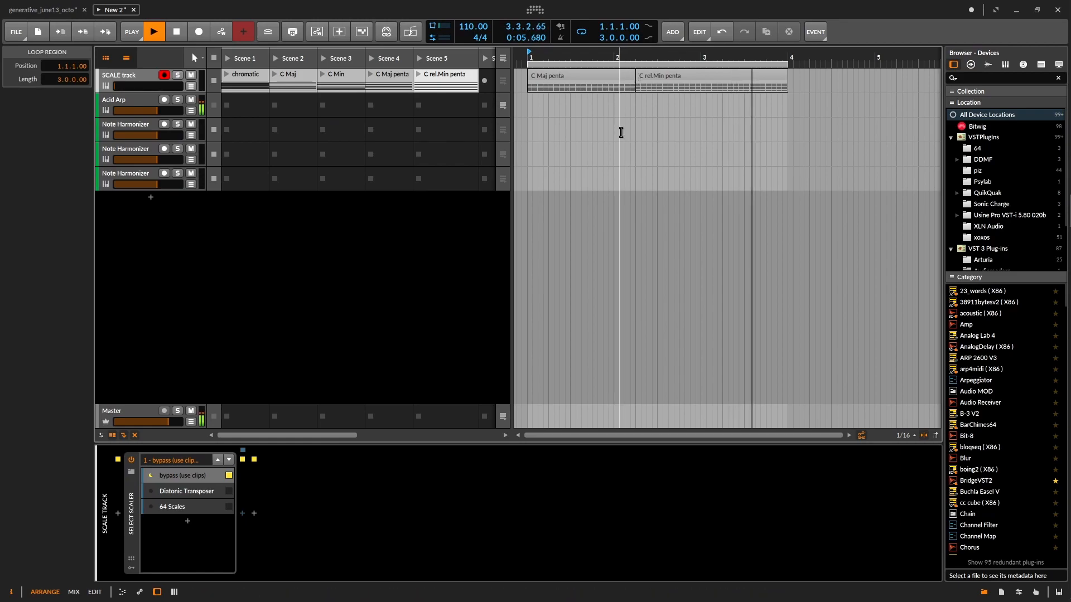
- Set the FM-4 Decay on the Acid Arp track to 47.0 % and adjust its amplitude envelope release
click(126, 102)
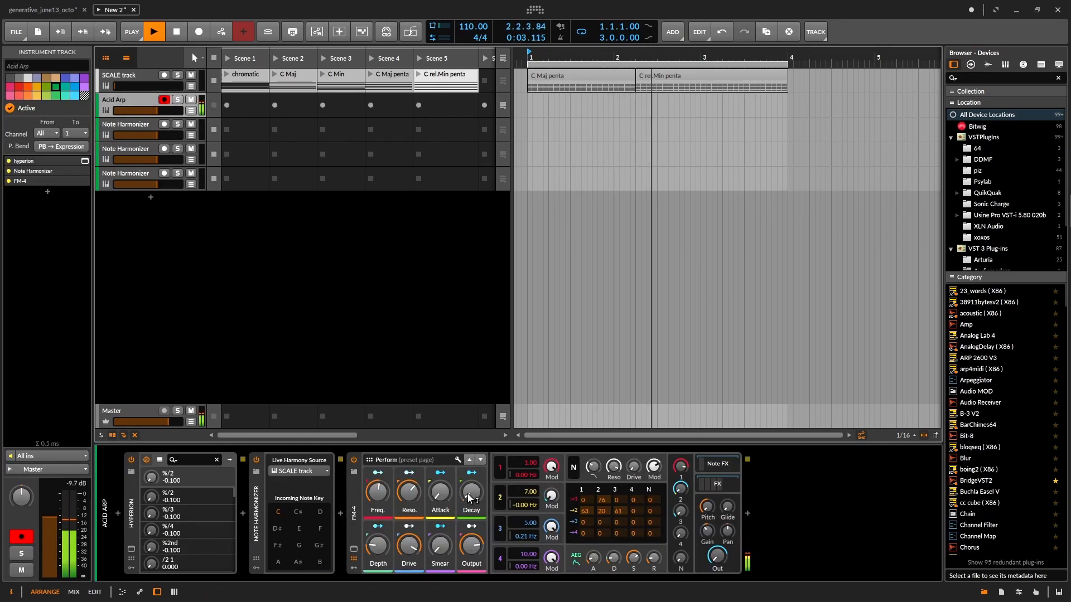
drag(471, 492, 472, 497)
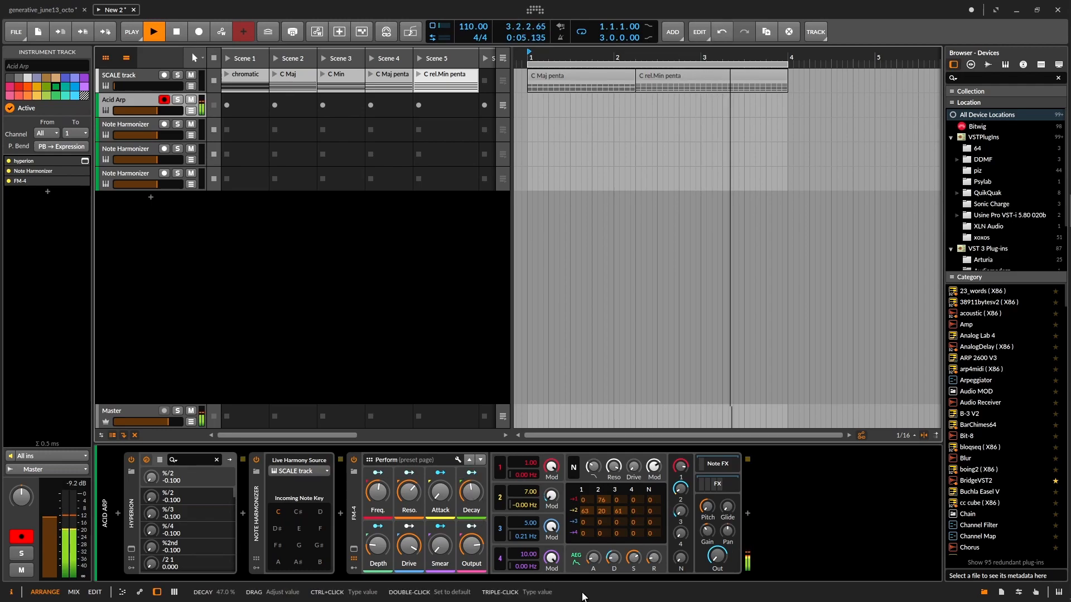
mouse_move(654, 558)
mouse_down()
mouse_move(653, 519)
mouse_move(633, 587)
mouse_move(614, 564)
mouse_move(613, 575)
mouse_move(654, 561)
mouse_up()
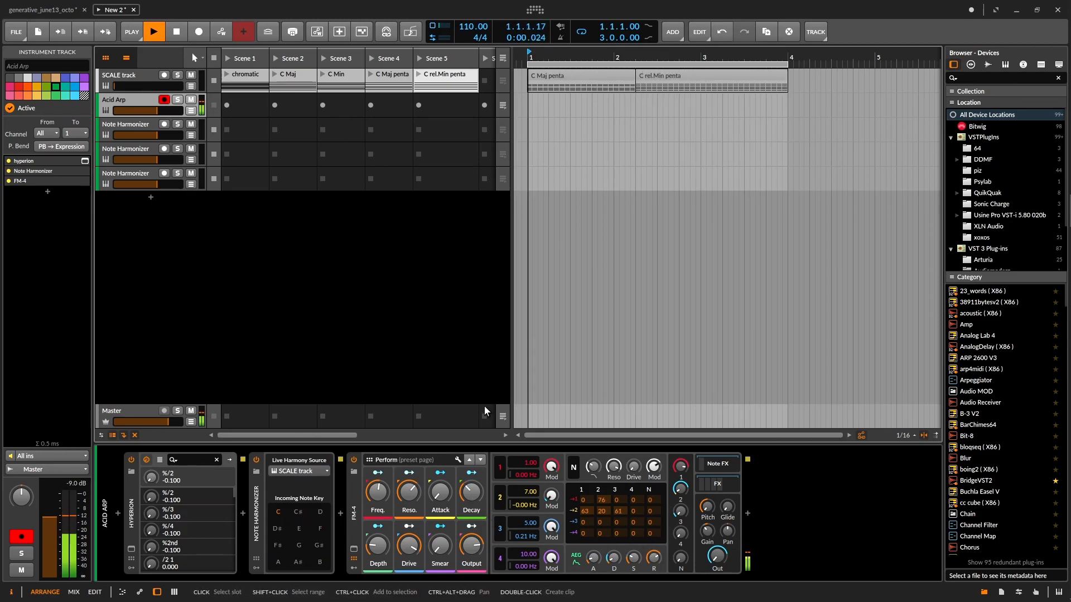
- Open the hyperion editor on the Acid Arp track, go over its counter and divider settings, and close it again
click(132, 550)
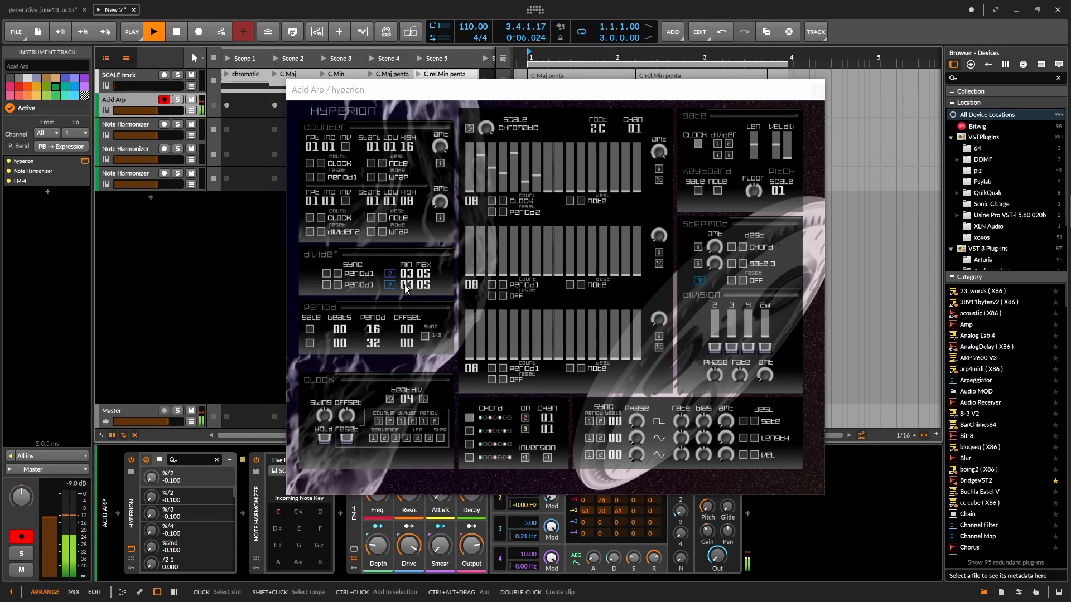
mouse_move(410, 273)
mouse_down()
mouse_move(411, 292)
mouse_move(408, 269)
mouse_up()
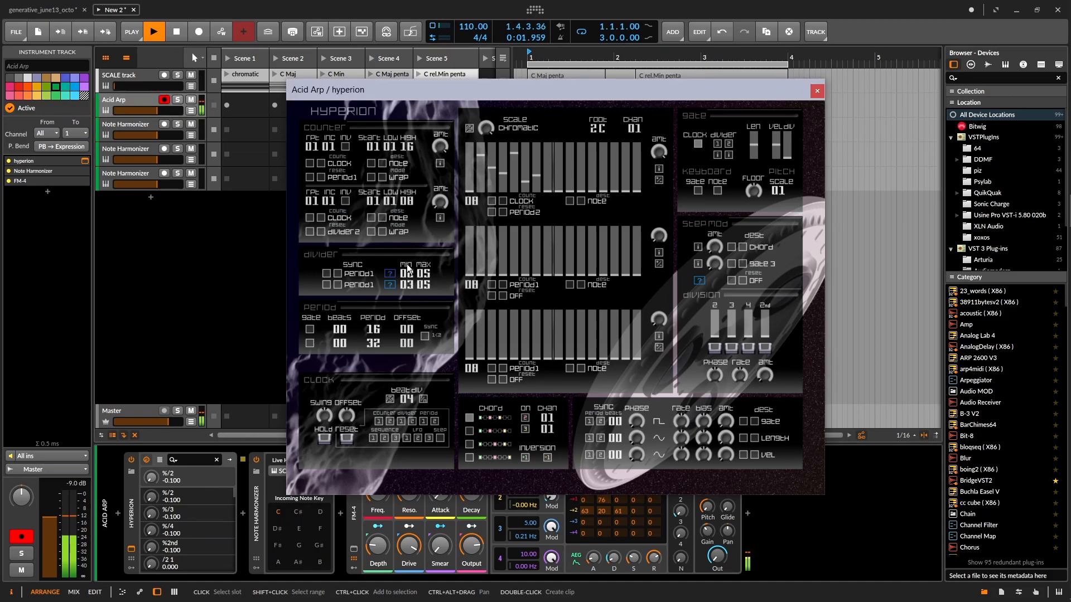
click(386, 178)
drag(336, 150, 342, 130)
drag(424, 260, 426, 252)
click(818, 91)
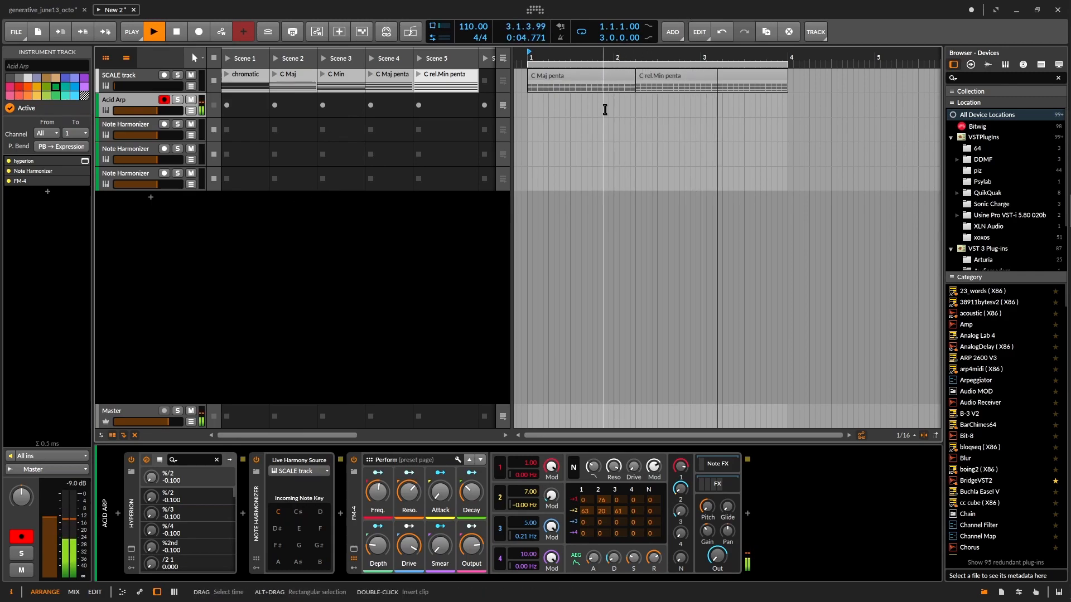
- Stop playback and inspect the C Maj penta and C rel.Min penta clips on the SCALE track's timeline
key(space)
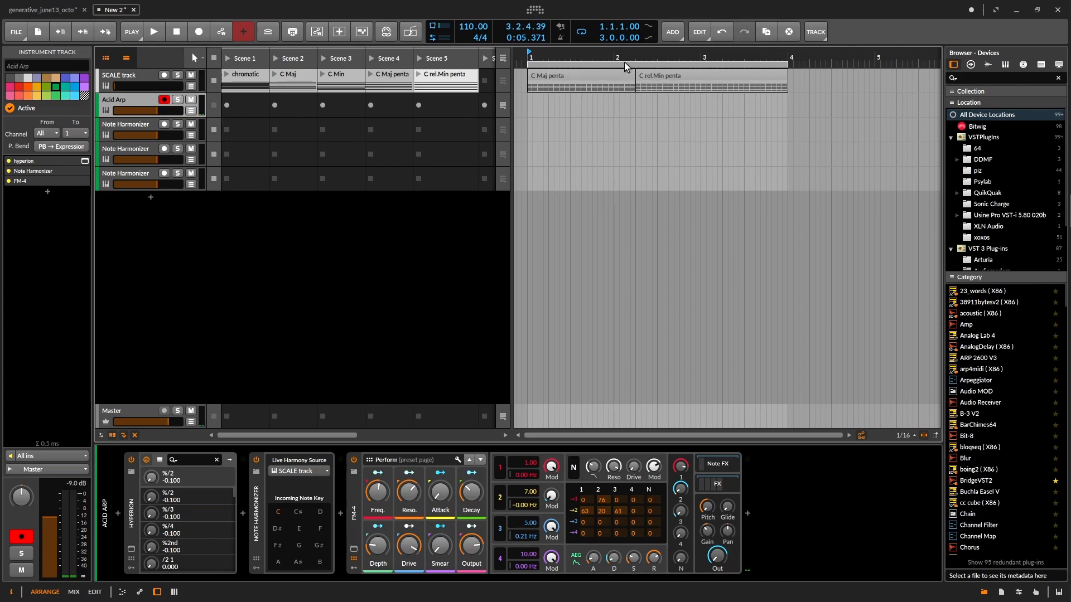
click(617, 81)
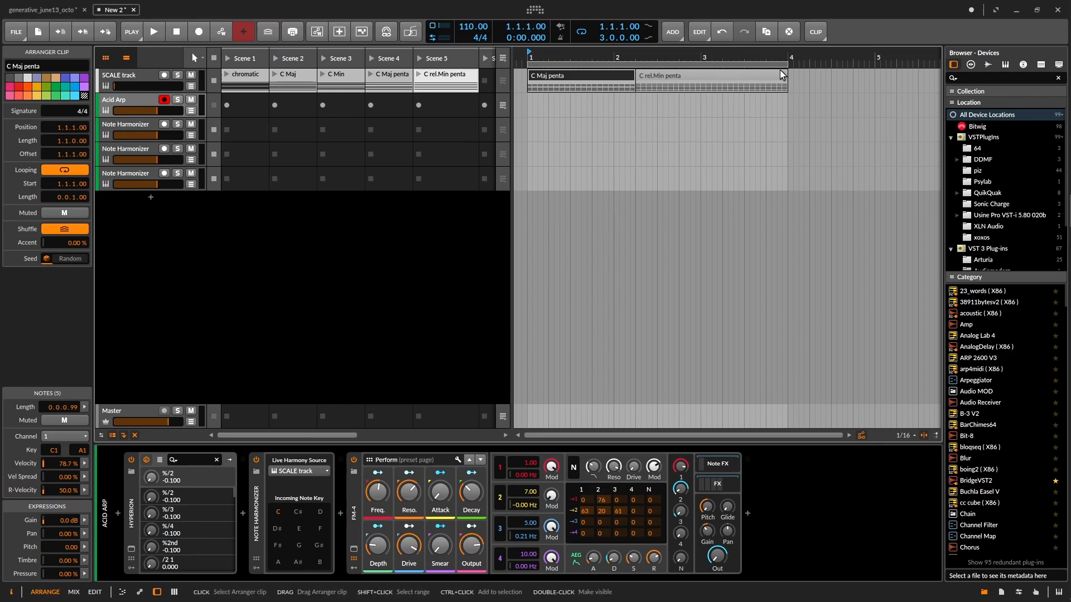
click(709, 81)
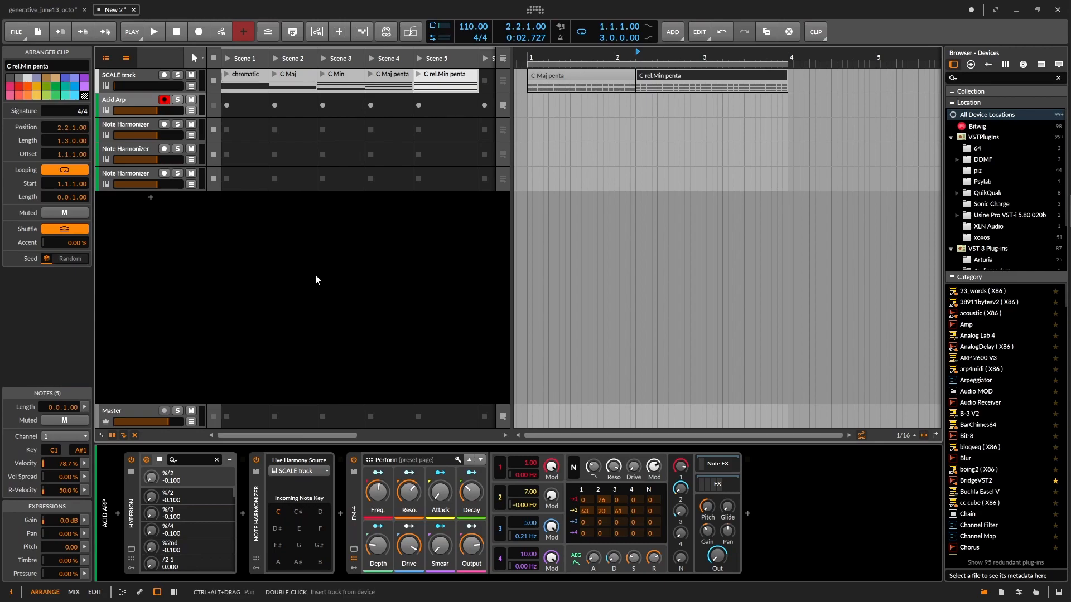
- Switch the SCALE track's Select scaler device to the Diatonic Transposer layer and launch the chromatic clip
click(139, 78)
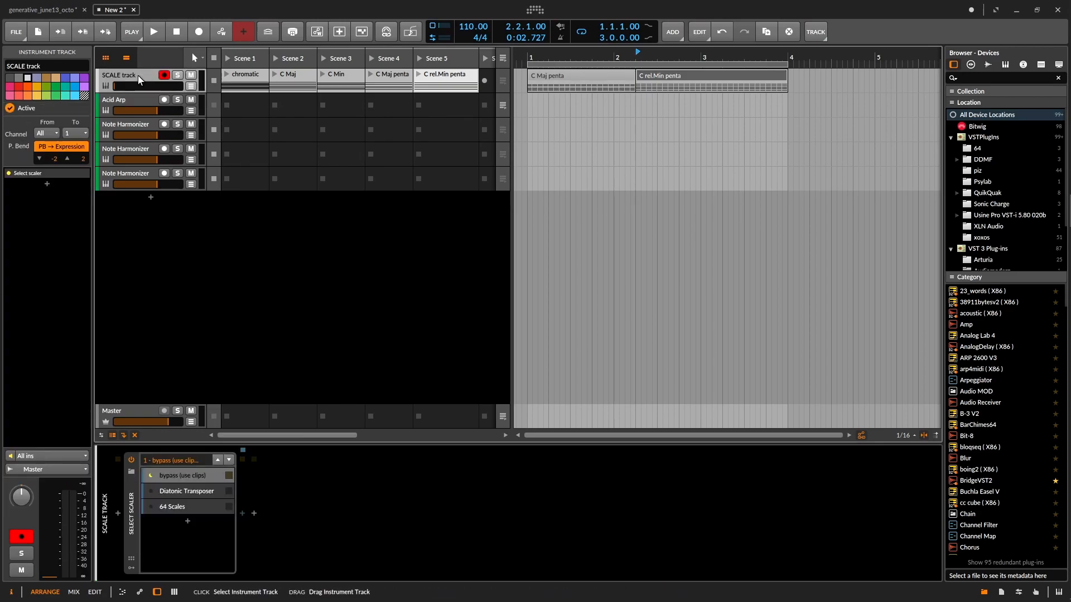
click(190, 491)
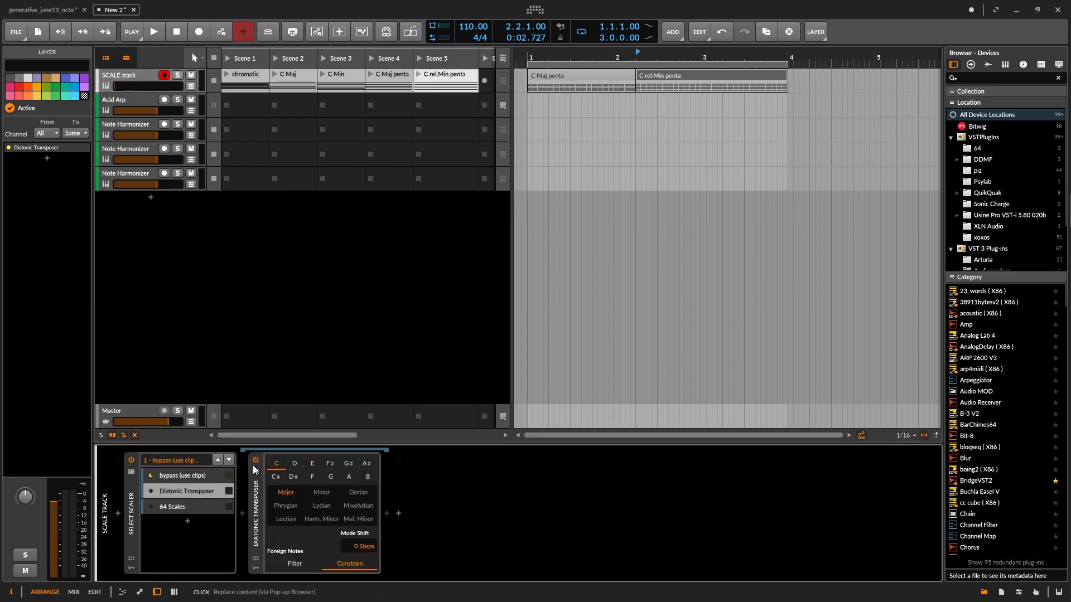
click(151, 491)
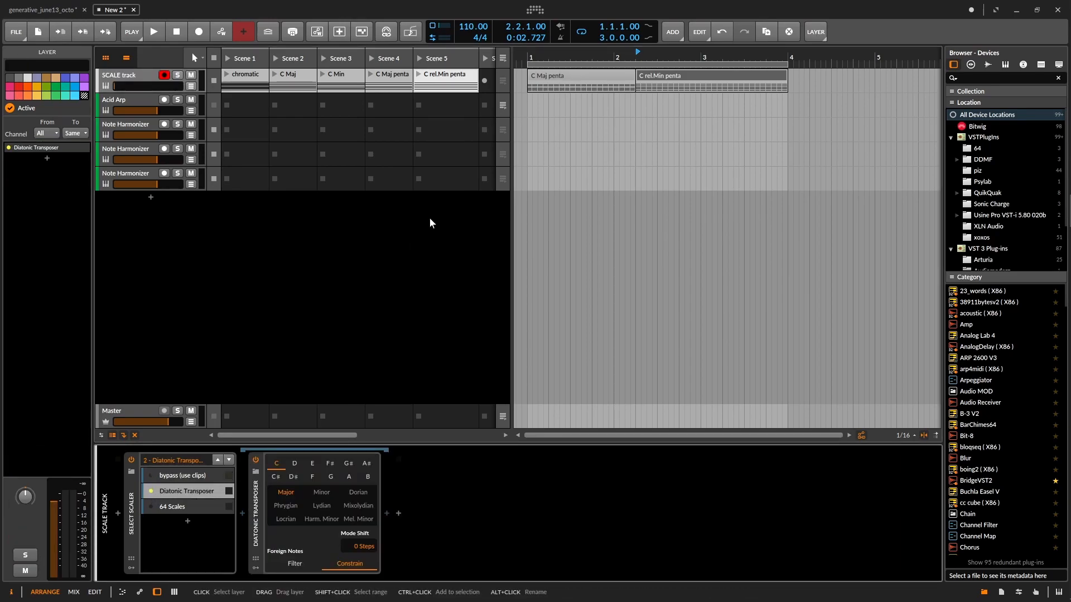
click(227, 76)
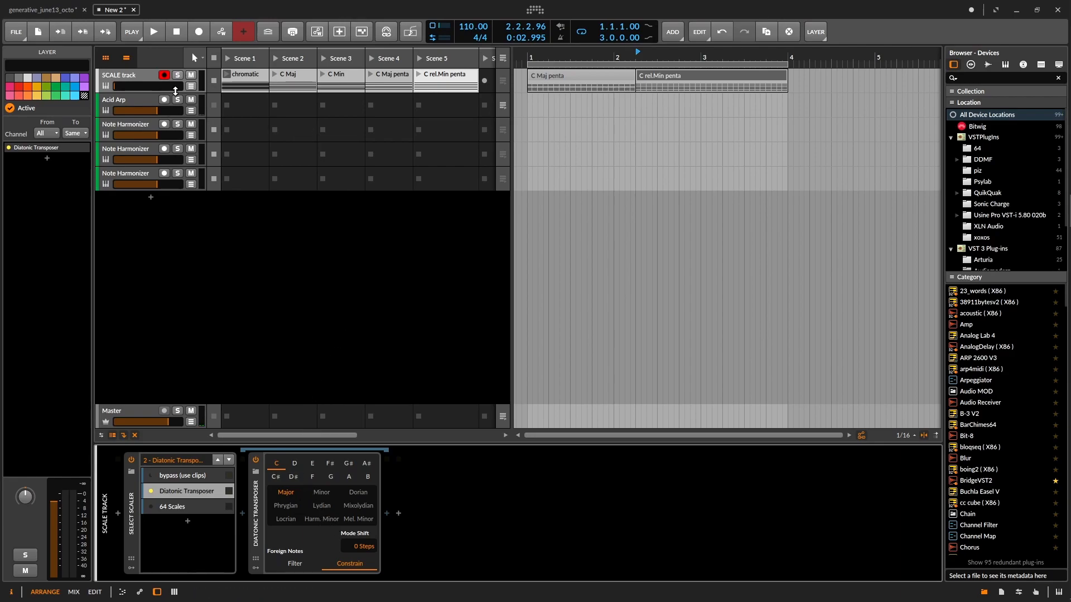
- Show the SCALE track's automation lane and assign it to the Diatonic Transposer's Scale/Mode parameter
click(190, 86)
click(162, 101)
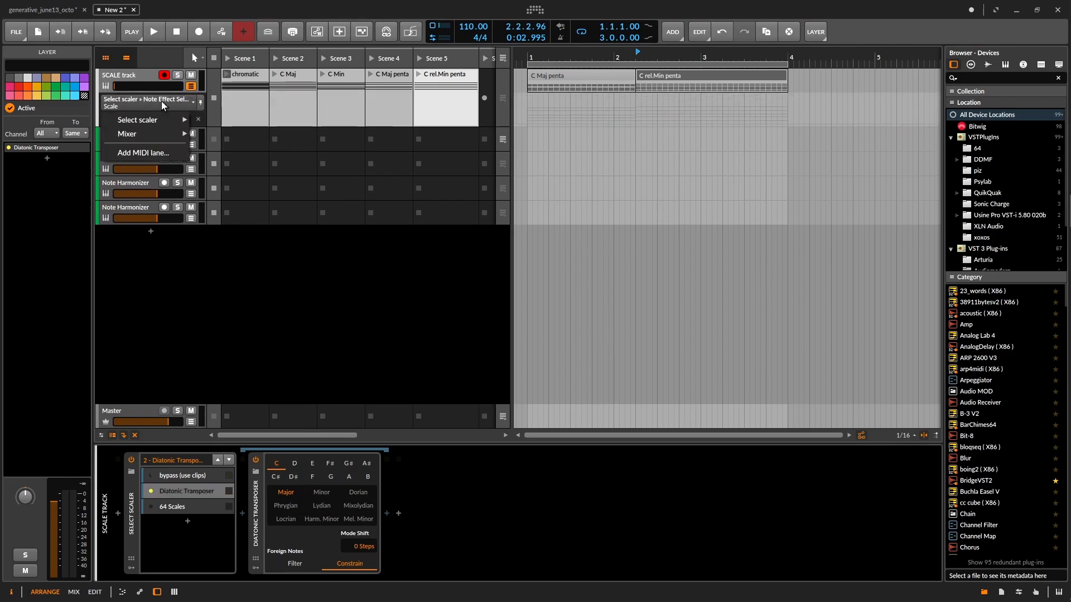
mouse_move(178, 121)
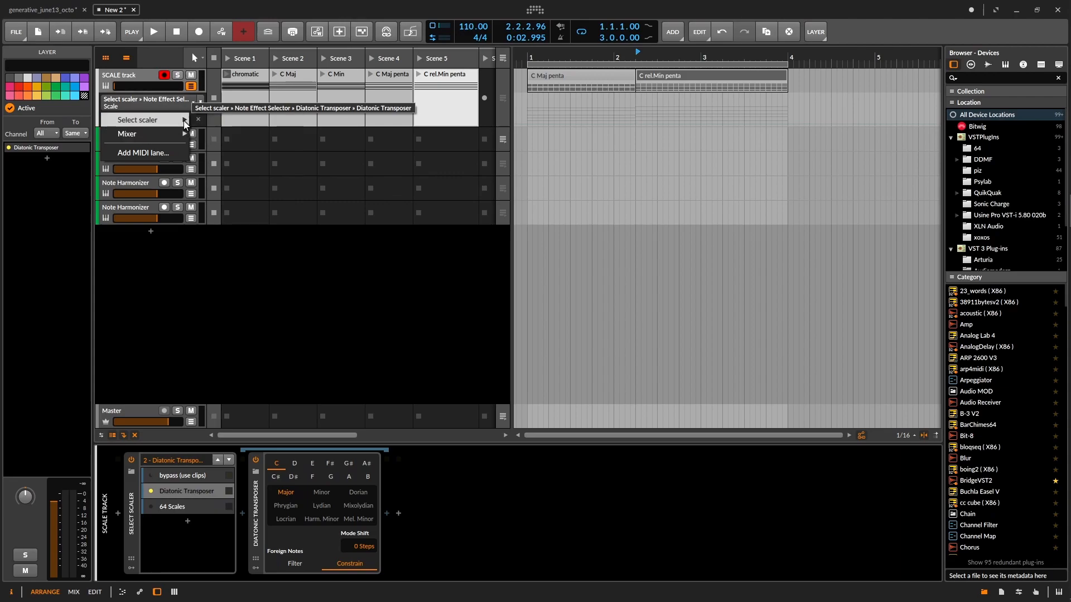
mouse_move(240, 148)
mouse_move(389, 149)
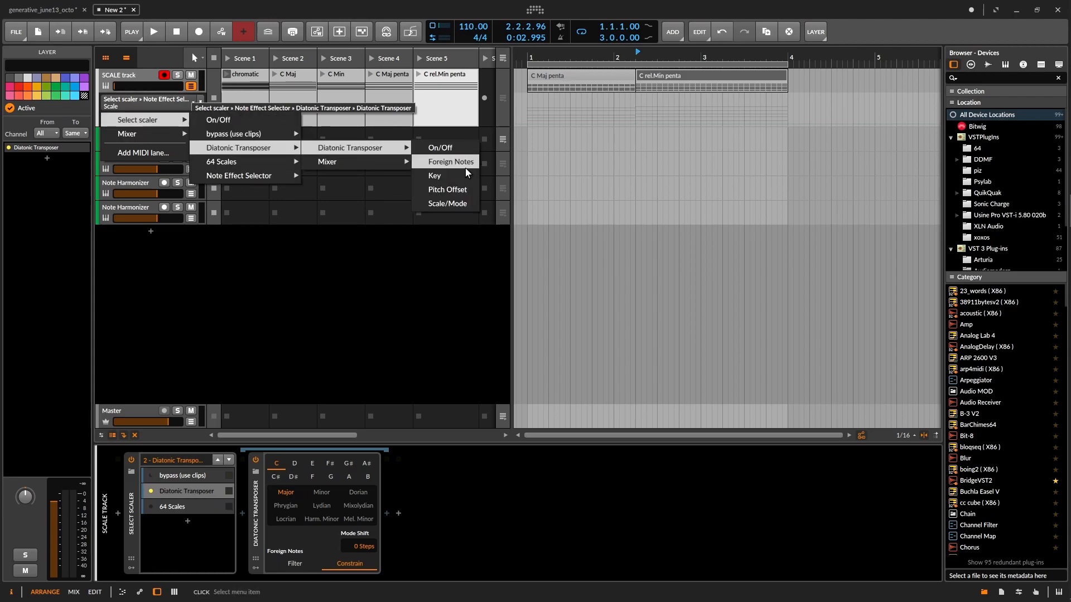
click(462, 207)
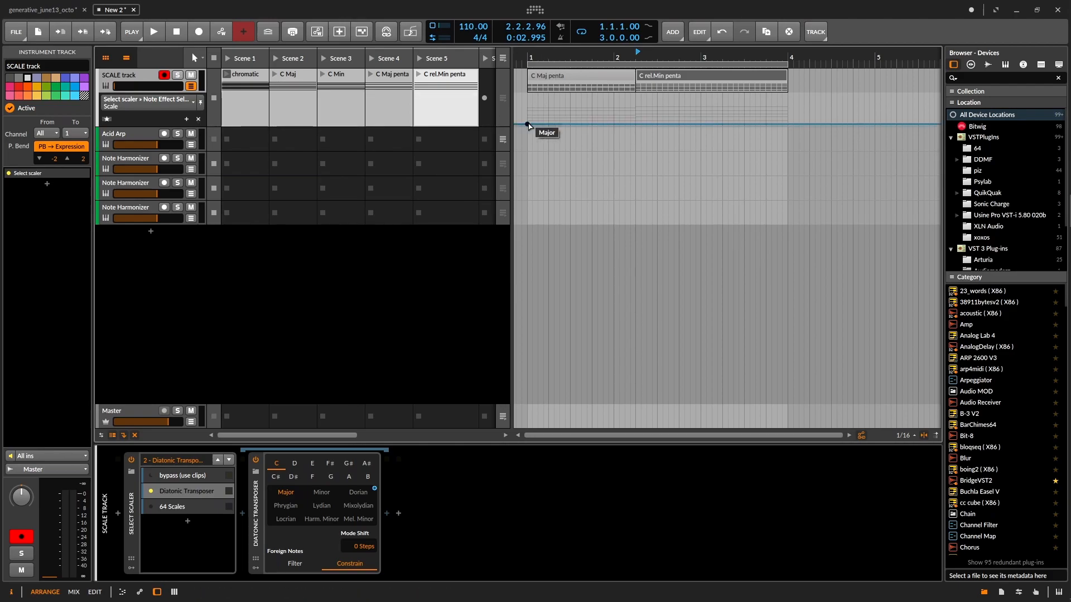
- Step the Scale/Mode automation up from Major at the start of the C rel.Min penta clip and start playback
drag(558, 124, 635, 106)
key(space)
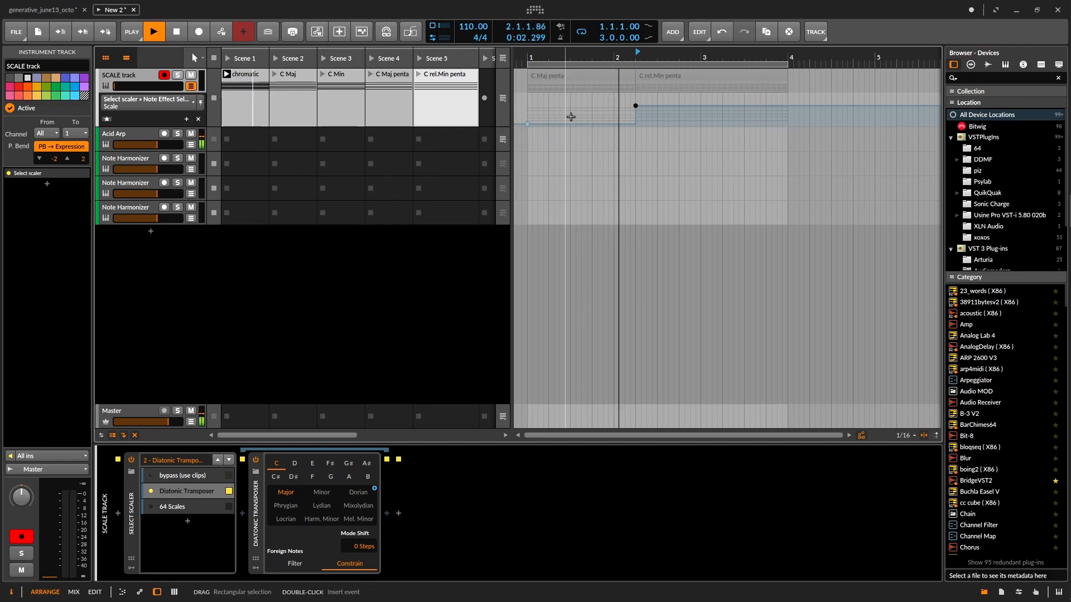
mouse_move(635, 108)
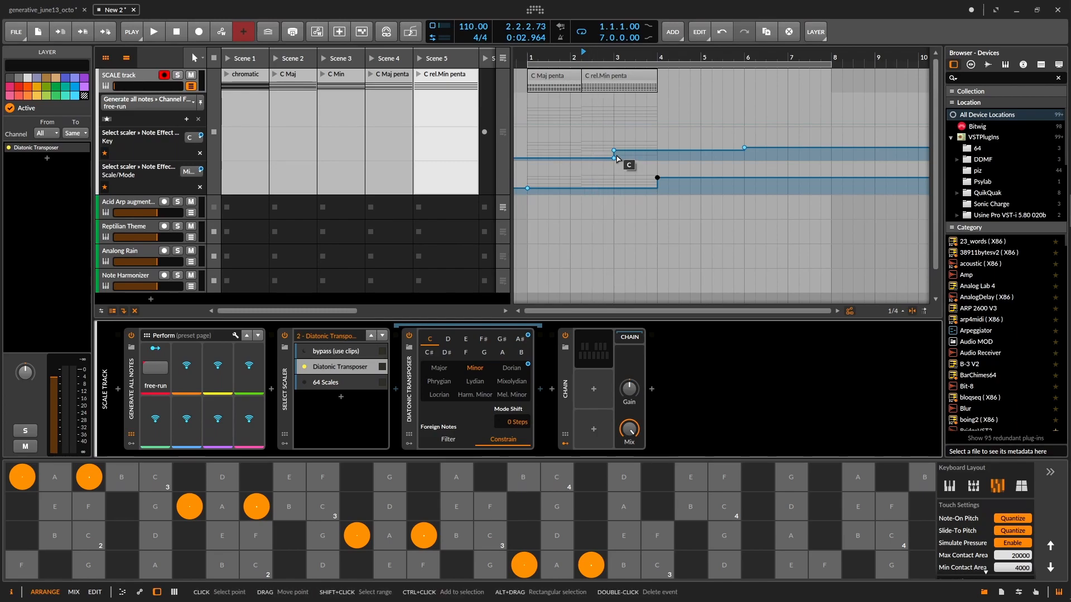
- Expand the SCALE track's Generate all notes device to show its Channel Filter layer's device chain, and start playback
click(410, 396)
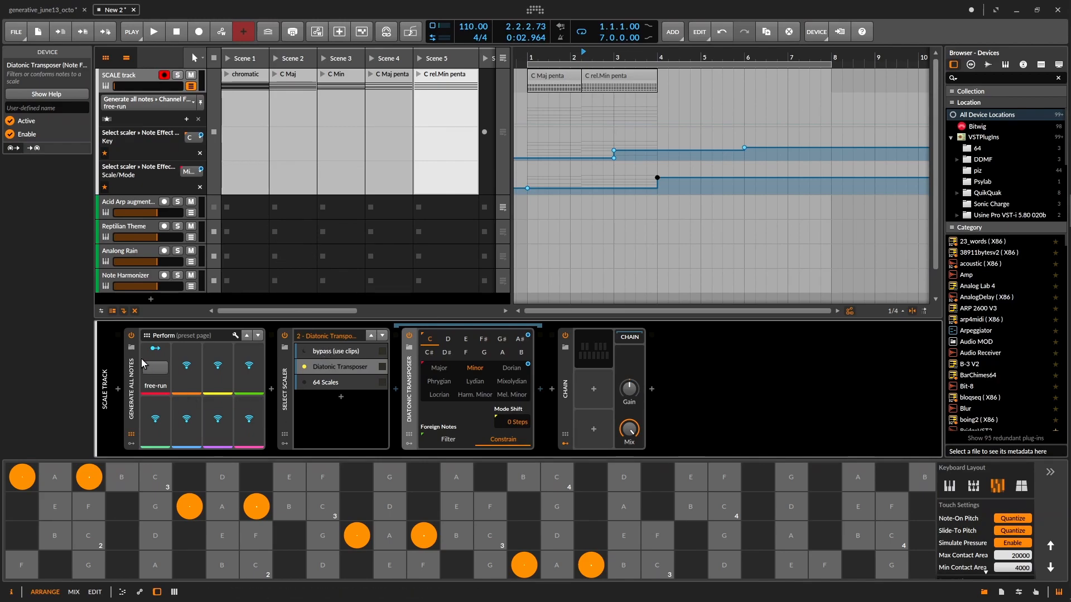
double_click(130, 396)
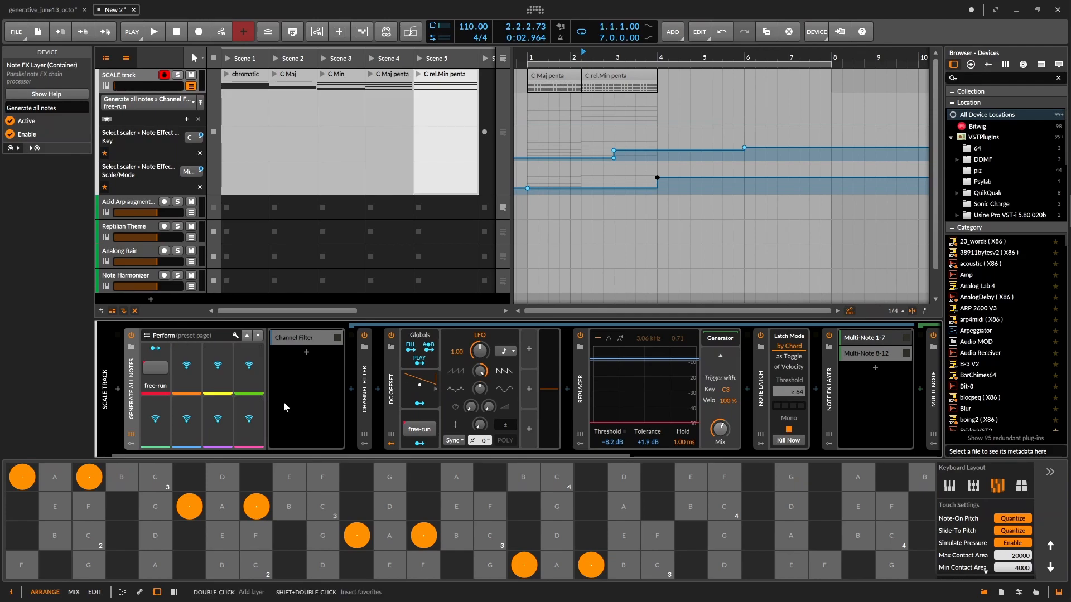
key(space)
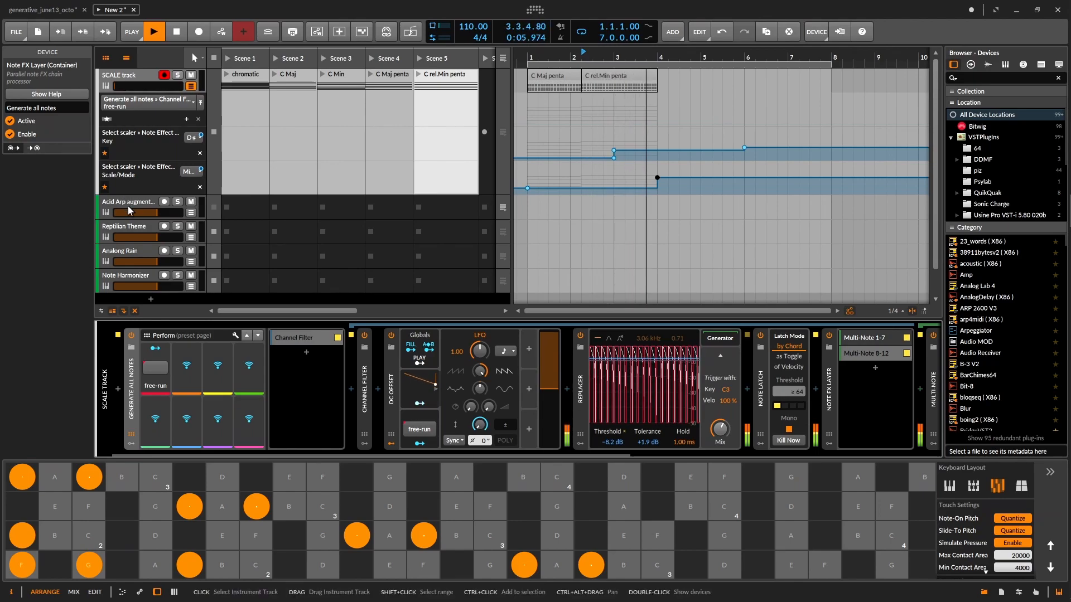
- Map the DC Offset LFO's Timebase to the second remote control on the Generate all notes device's Perform page
click(505, 351)
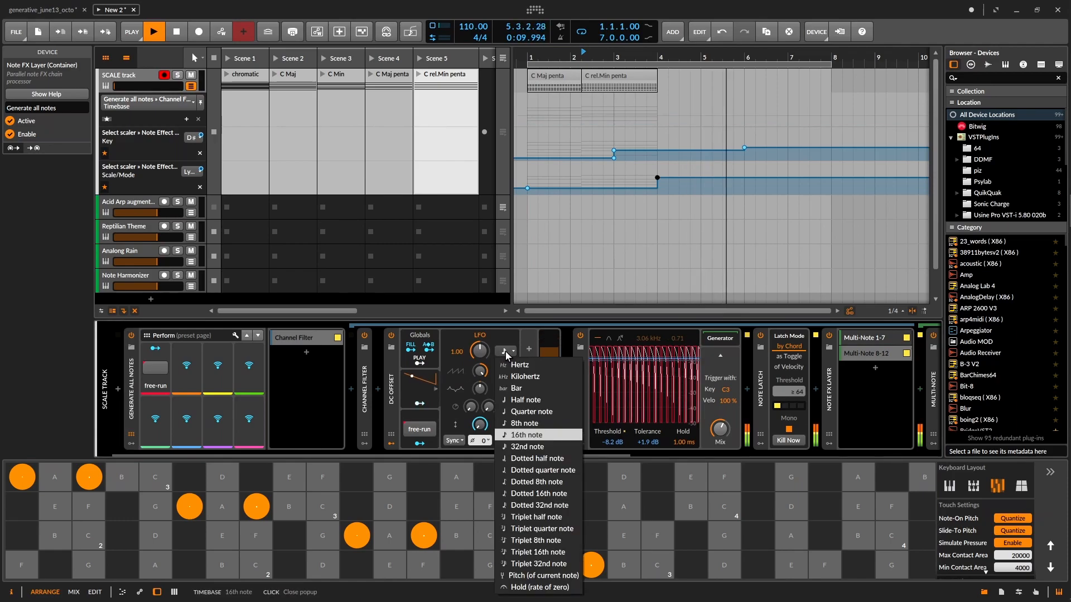
click(545, 352)
click(506, 353)
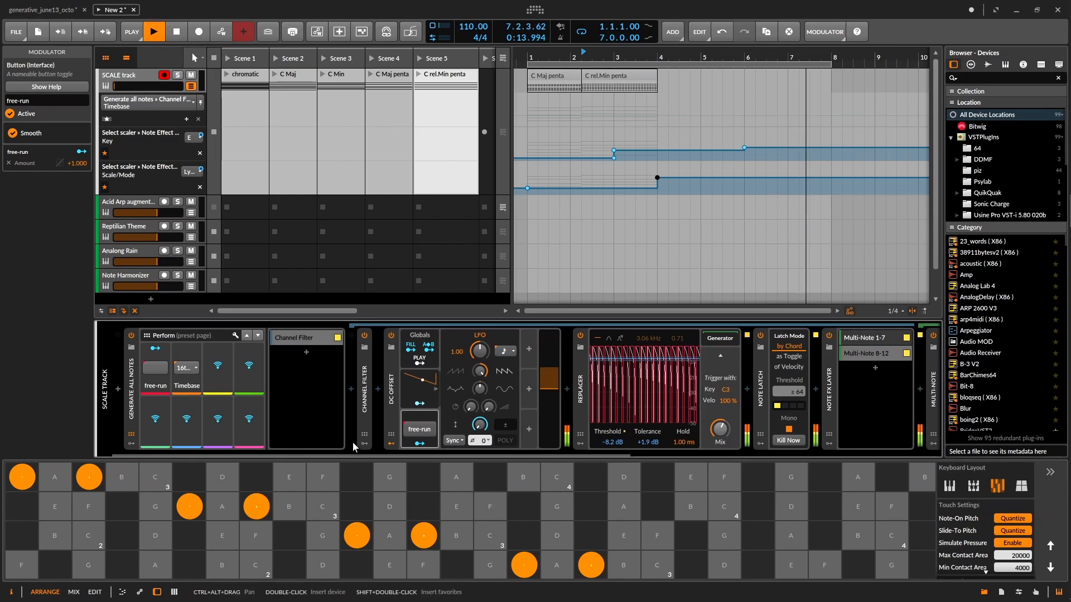
- Try the 32nd note setting on the Timebase remote control, then set it back to 16th note
click(184, 368)
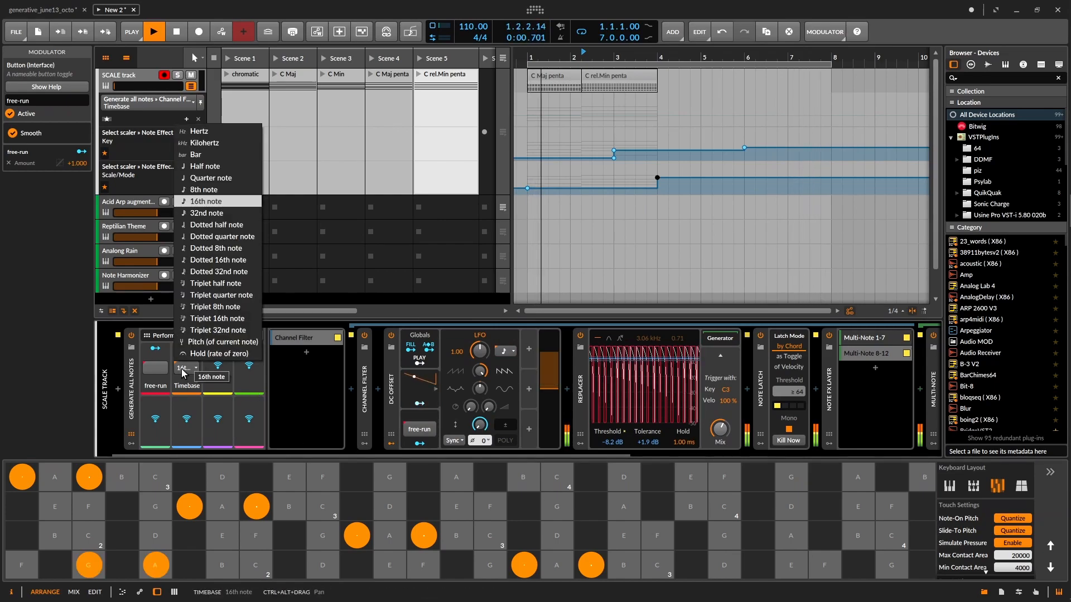
click(215, 213)
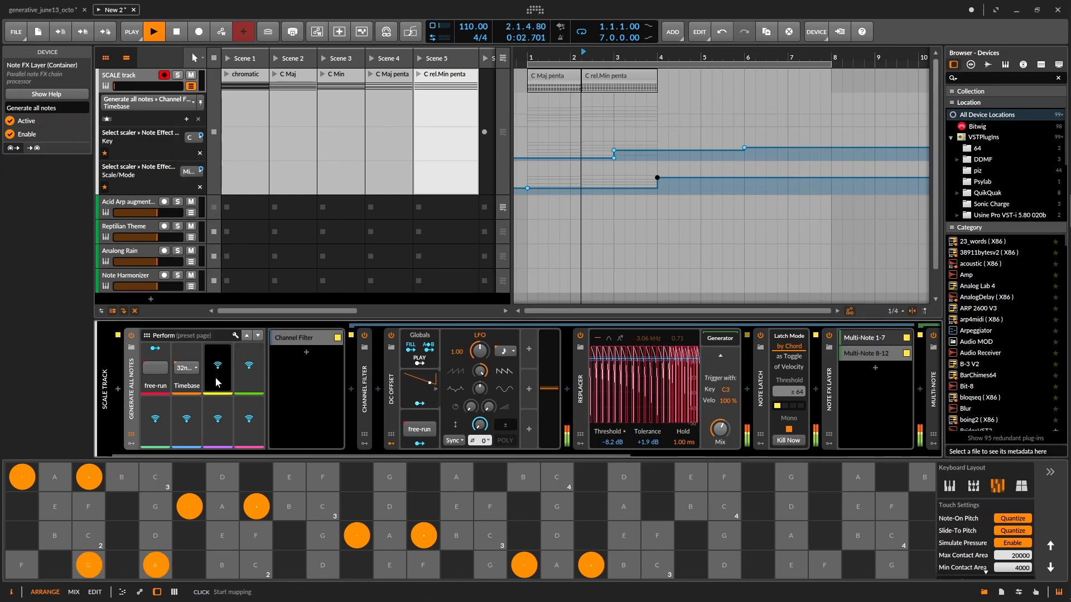
click(184, 368)
click(218, 202)
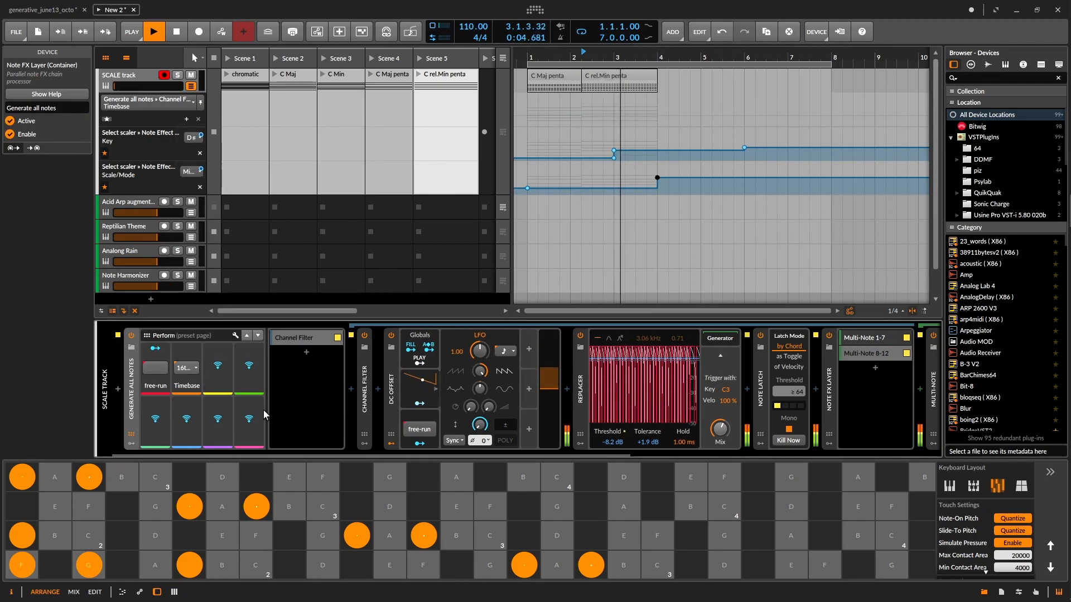
- Examine the Channel Filter layer's nested devices in Generate all notes, then the SCALE track's Diatonic Transposer and Chain devices
click(312, 393)
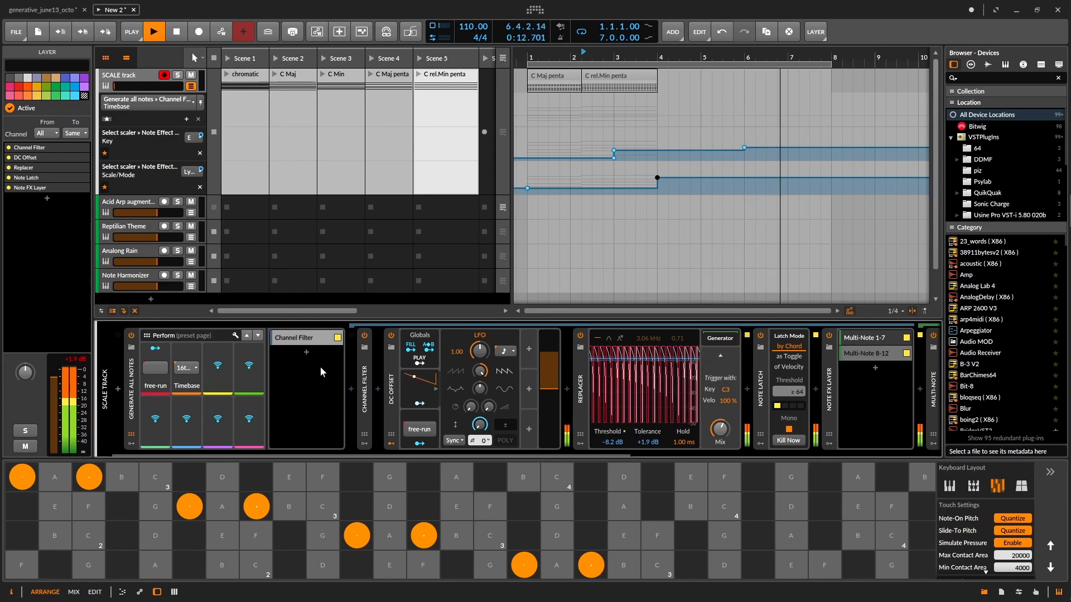
drag(896, 397, 774, 411)
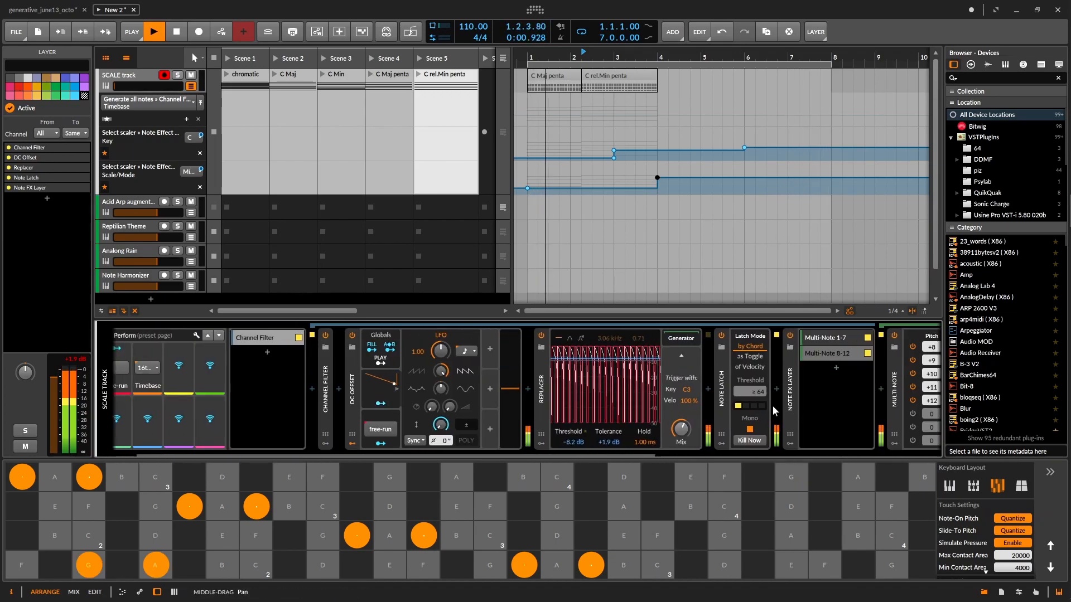
click(262, 339)
click(424, 409)
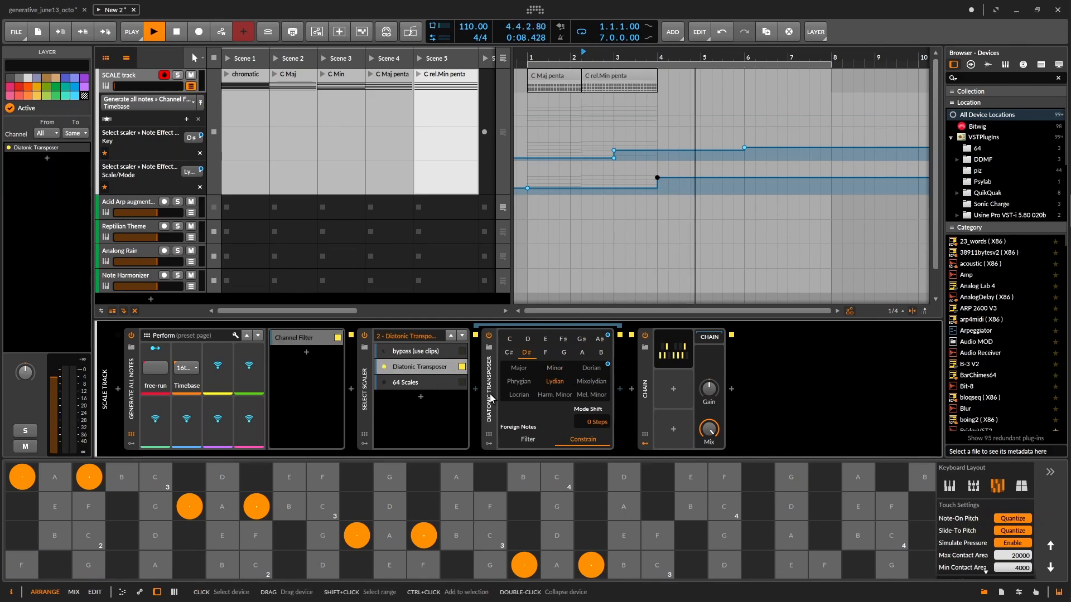
click(674, 351)
click(672, 350)
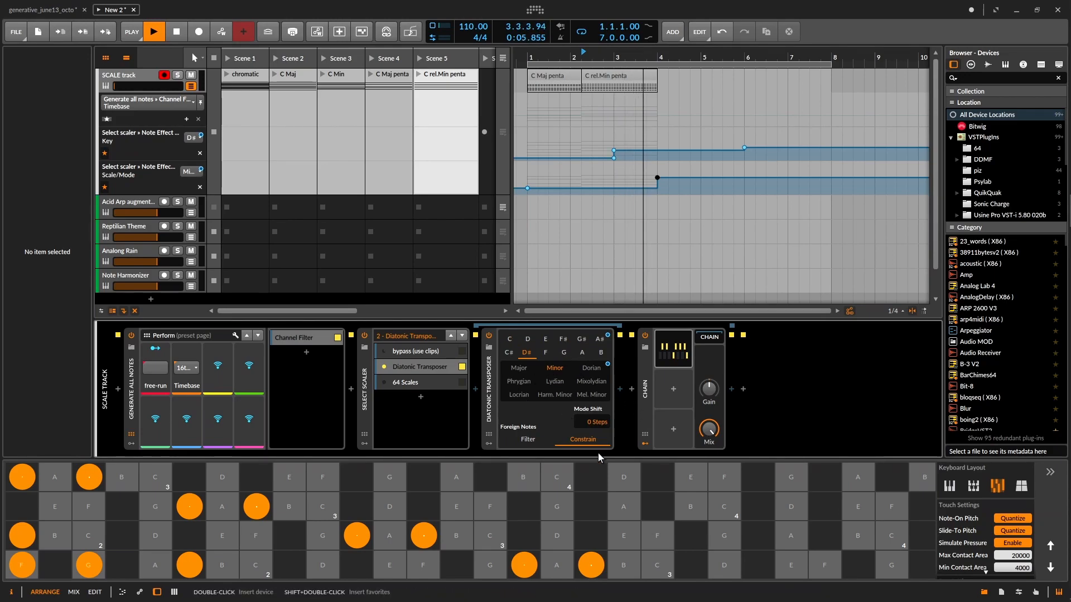
- Check the Acid Arp augmented track, then turn on free-run in the SCALE track's Generate all notes device and stop playback
click(123, 205)
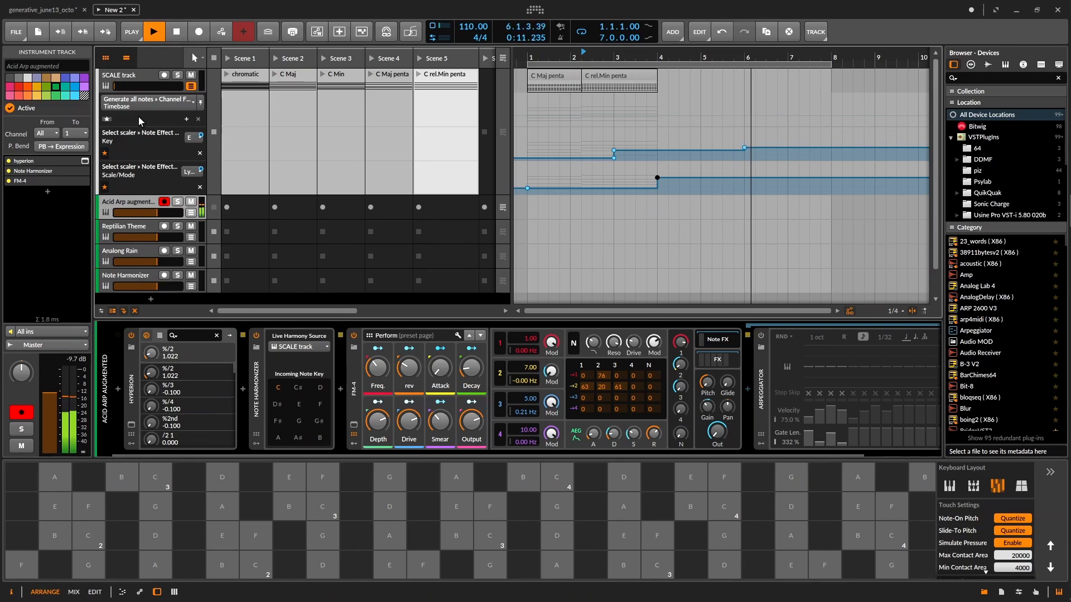
click(138, 75)
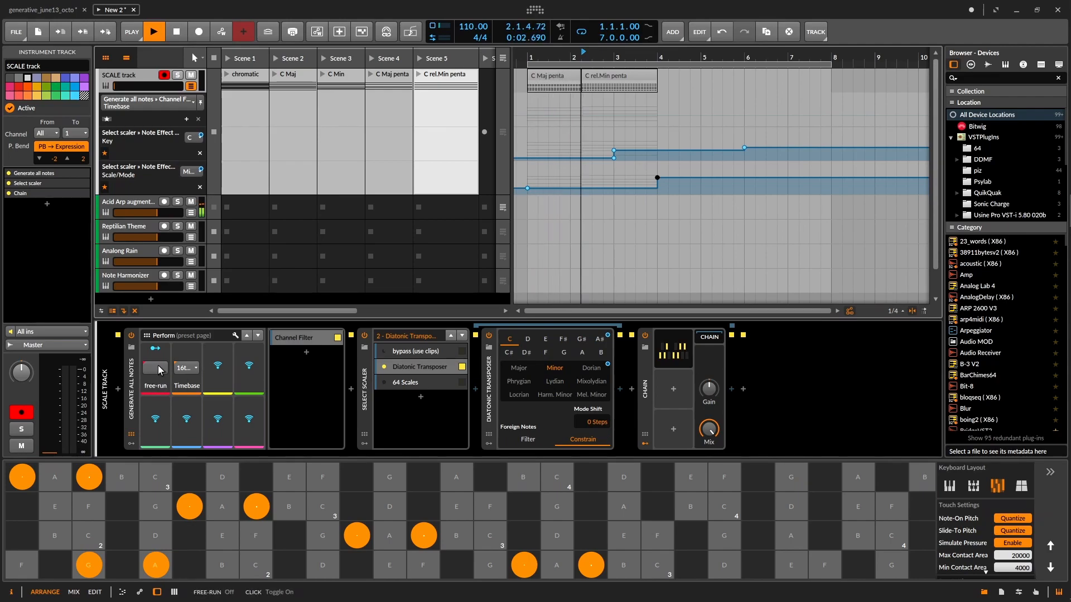
click(159, 368)
key(space)
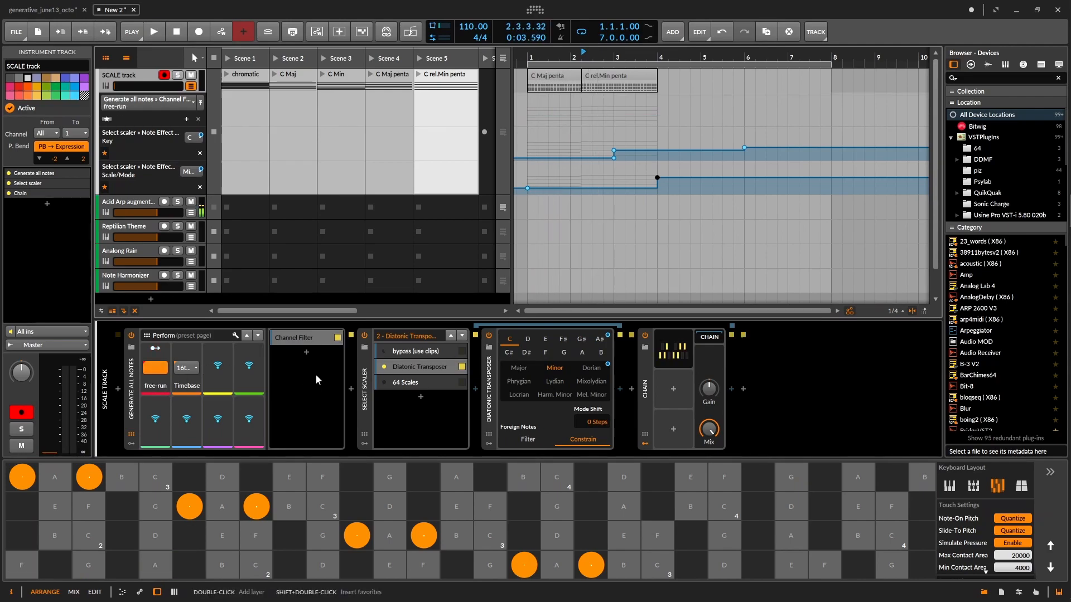
- Compare the Acid Arp augmented track's devices with the SCALE track's note-generating layer while the transport is stopped
click(136, 202)
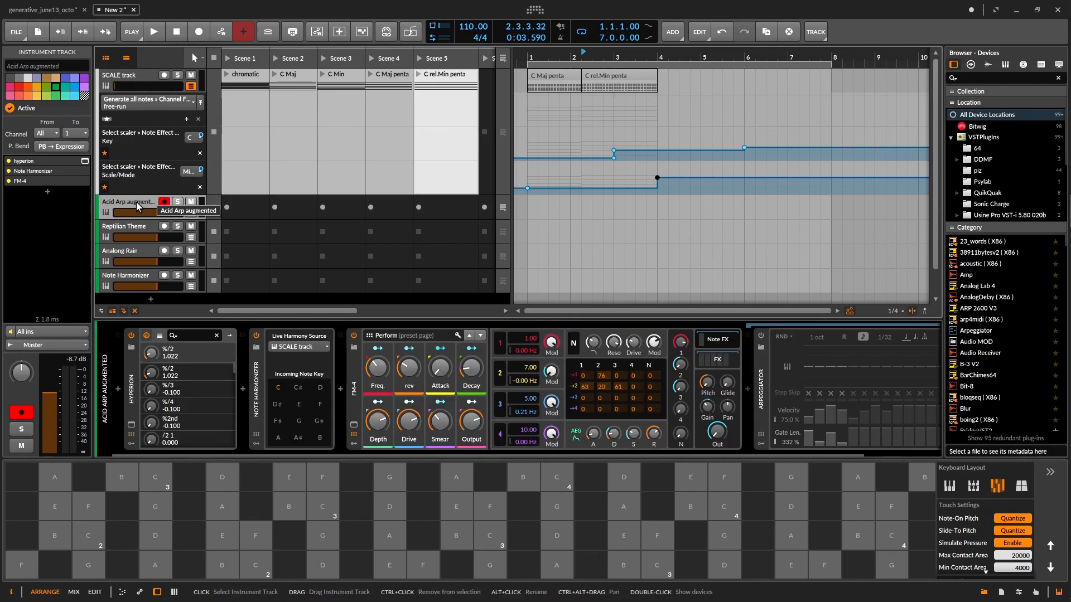
click(142, 75)
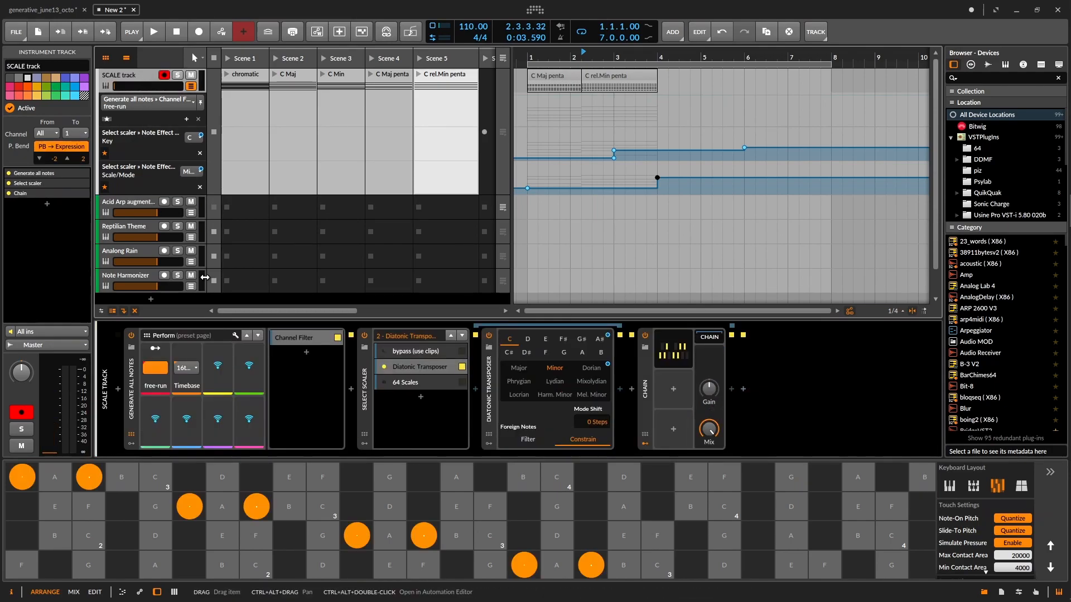
click(299, 335)
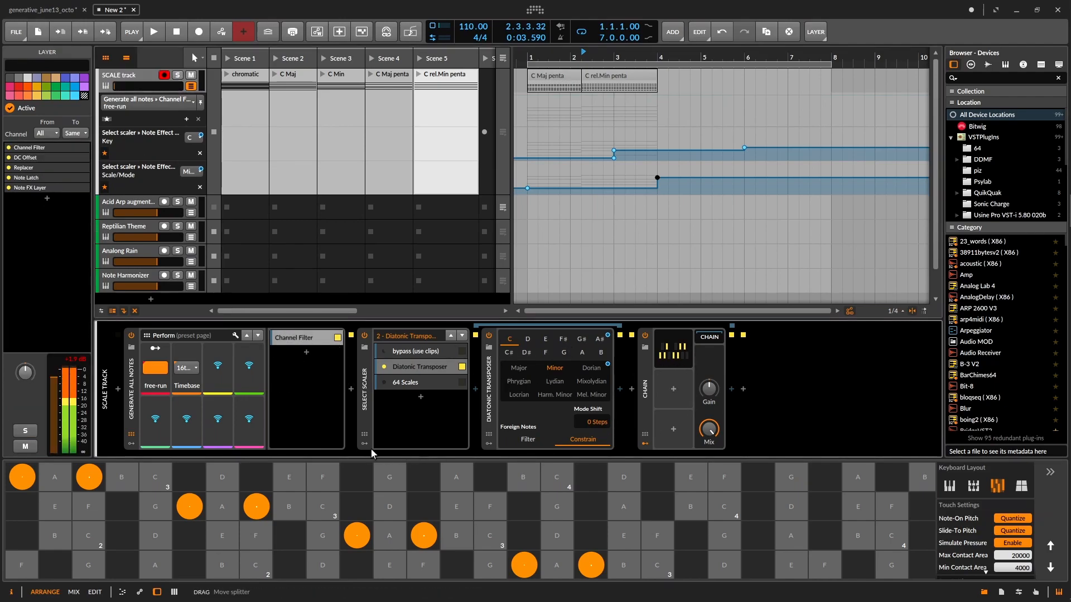
click(126, 206)
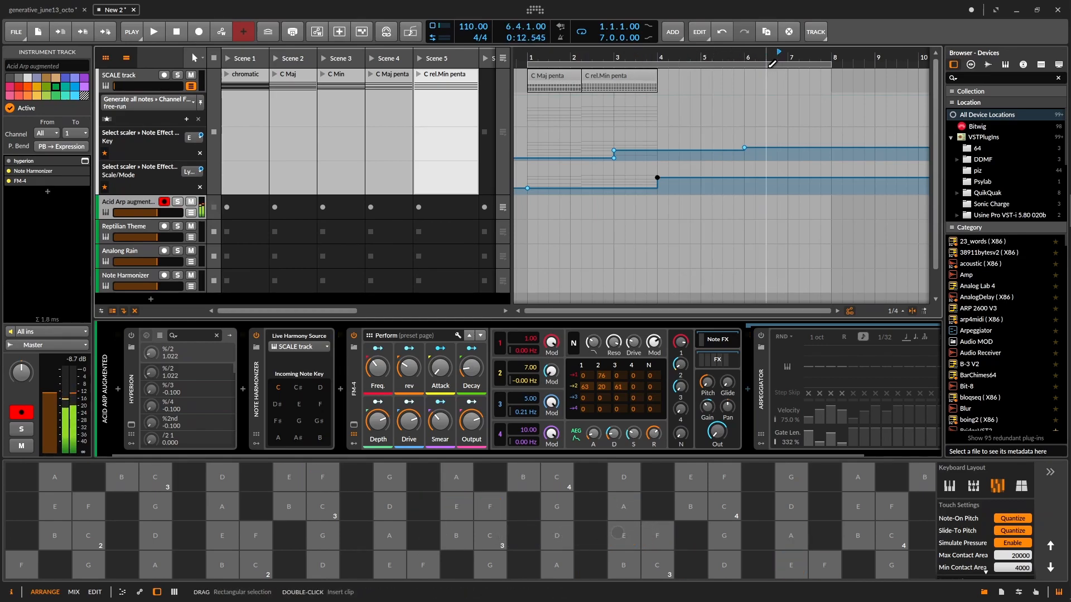
- Audition the Acid Arp augmented track from bar 2, then select the SCALE track and arm Acid Arp augmented alongside it
click(574, 56)
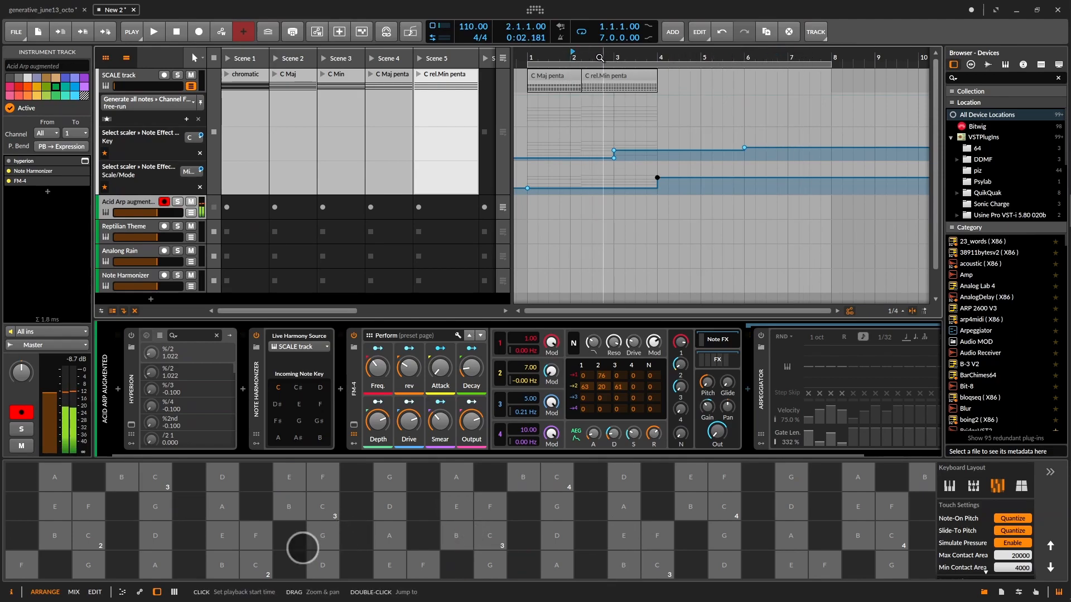
click(140, 74)
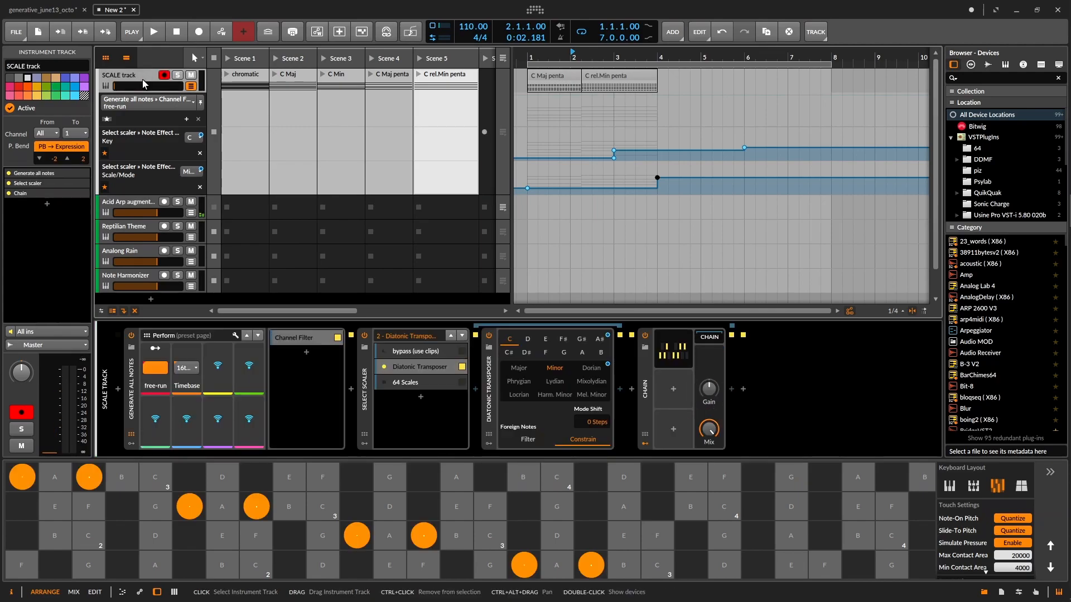
click(164, 203)
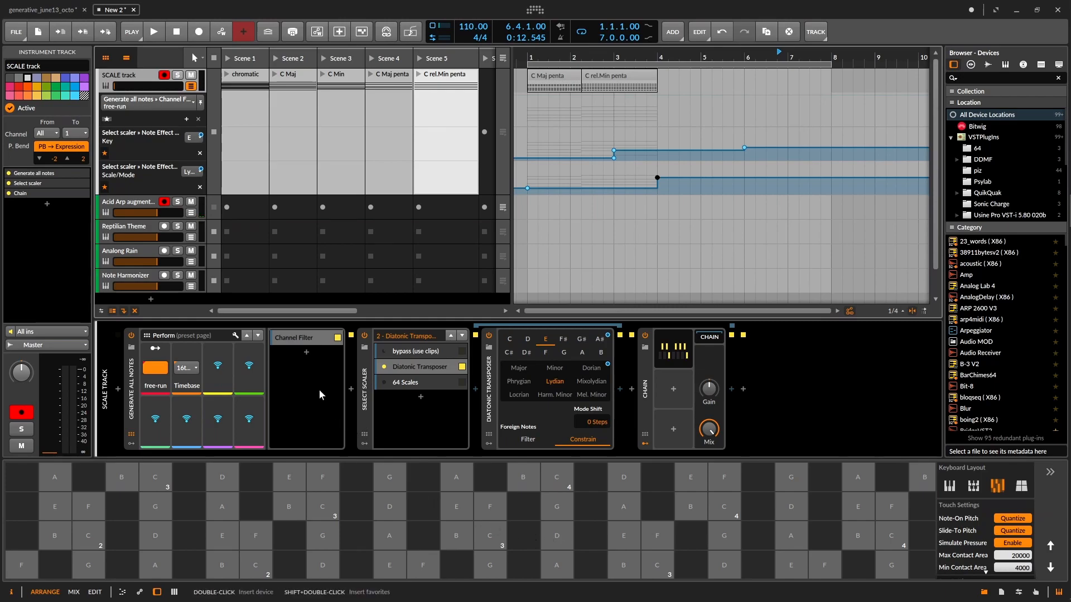
- Audition the Reptilian Theme track by holding a three-note chord while starting playback from bar 2 and then bar 5
click(136, 233)
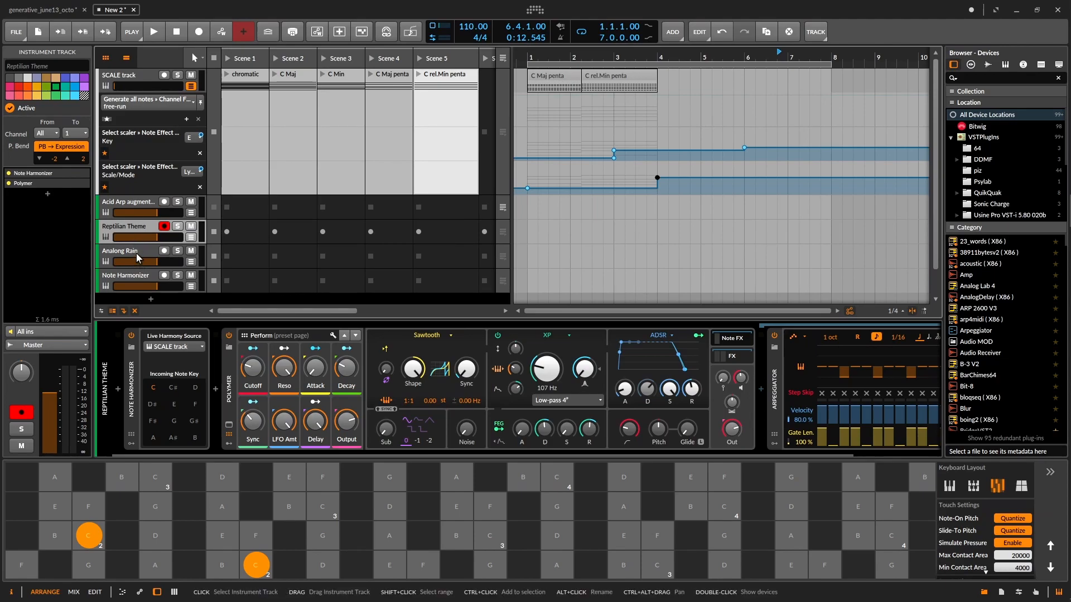
click(448, 506)
click(544, 541)
click(356, 558)
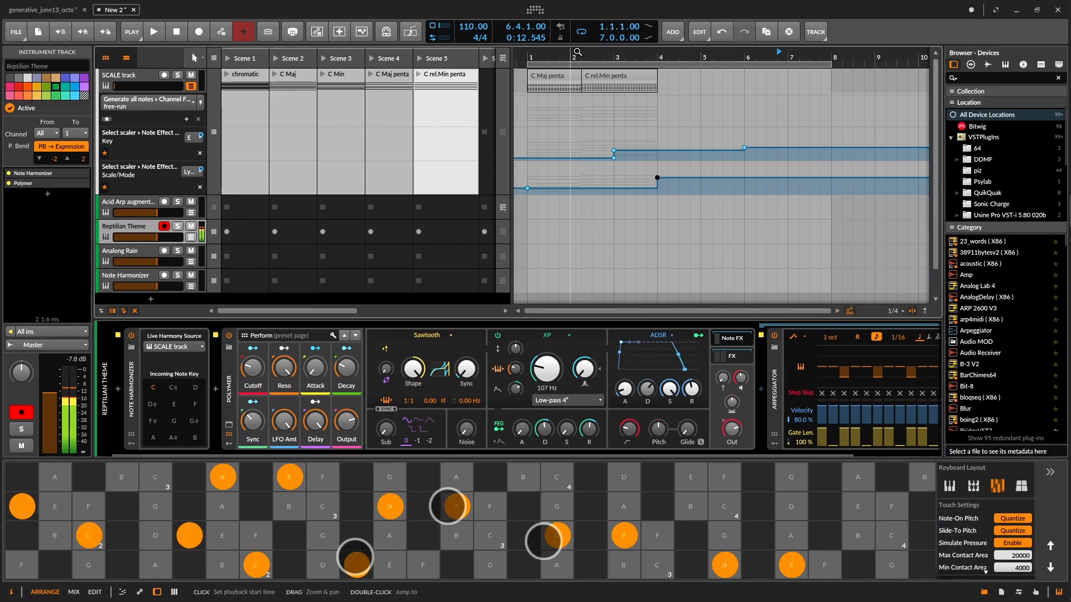
click(580, 52)
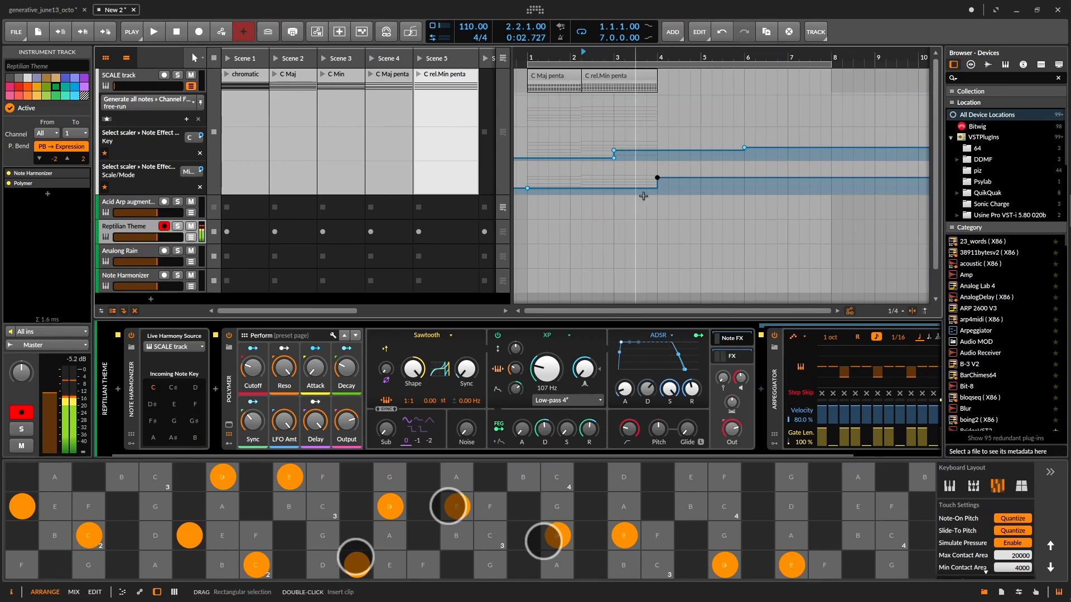
click(649, 53)
click(702, 53)
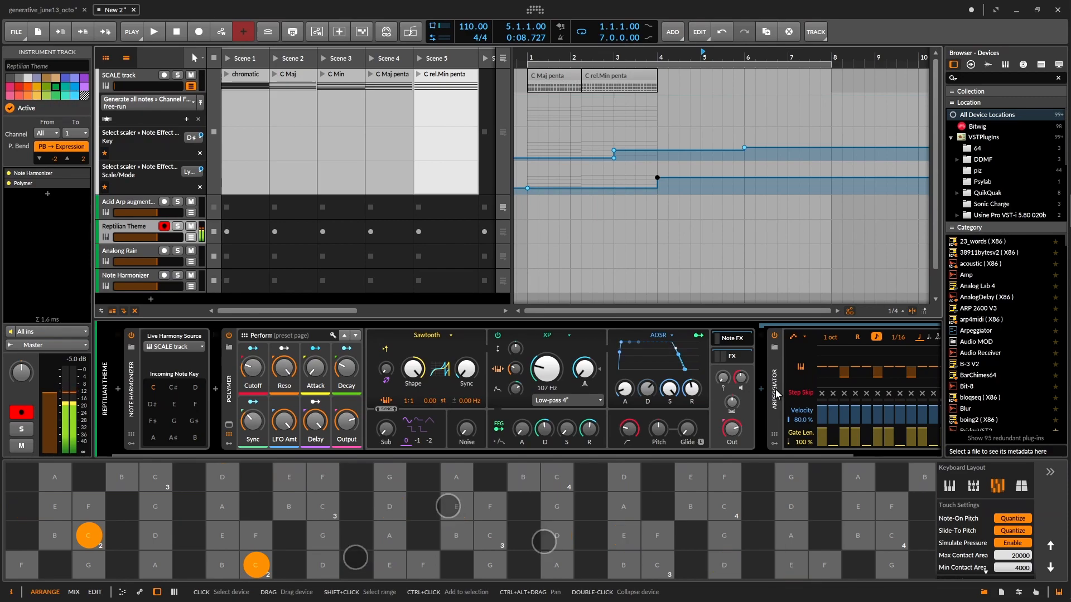
- Move the Arpeggiator ahead of the Note Harmonizer on Reptilian Theme and compare the result from bars 2 and 5
drag(776, 393, 116, 400)
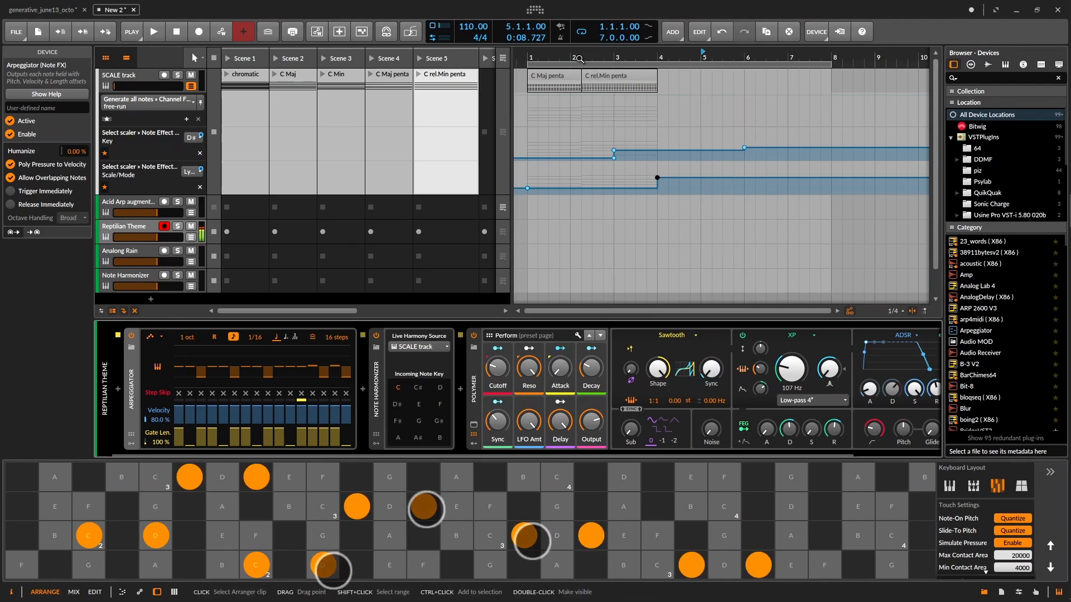
click(573, 52)
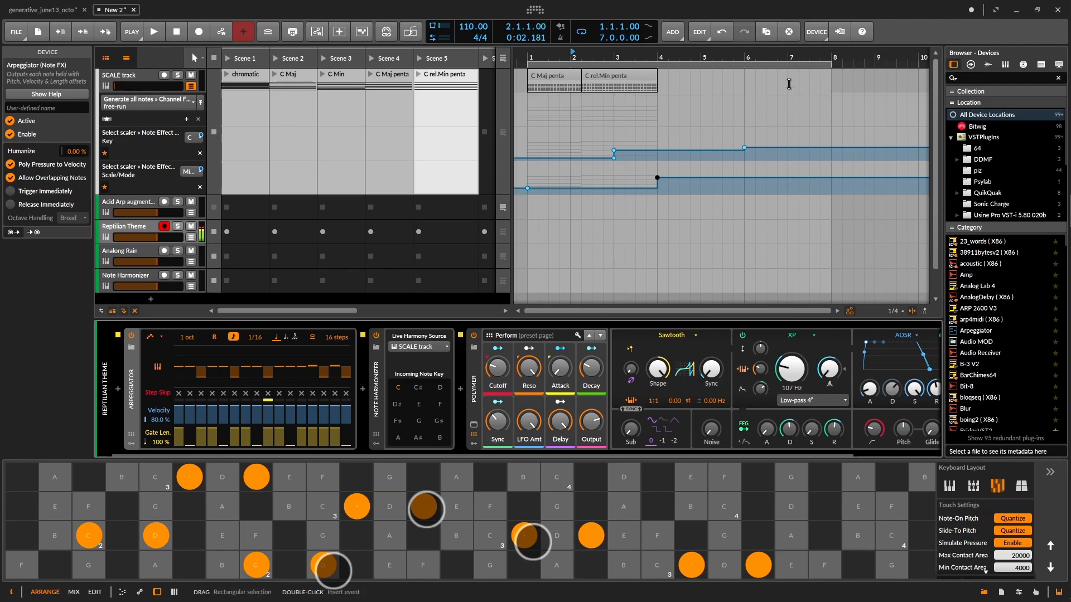
click(801, 55)
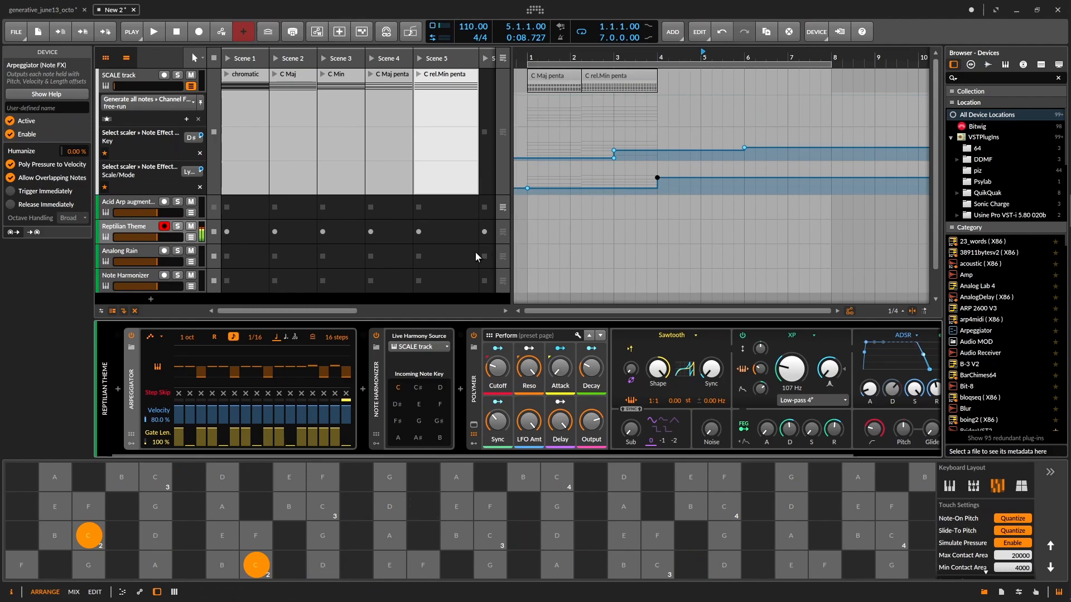
click(377, 392)
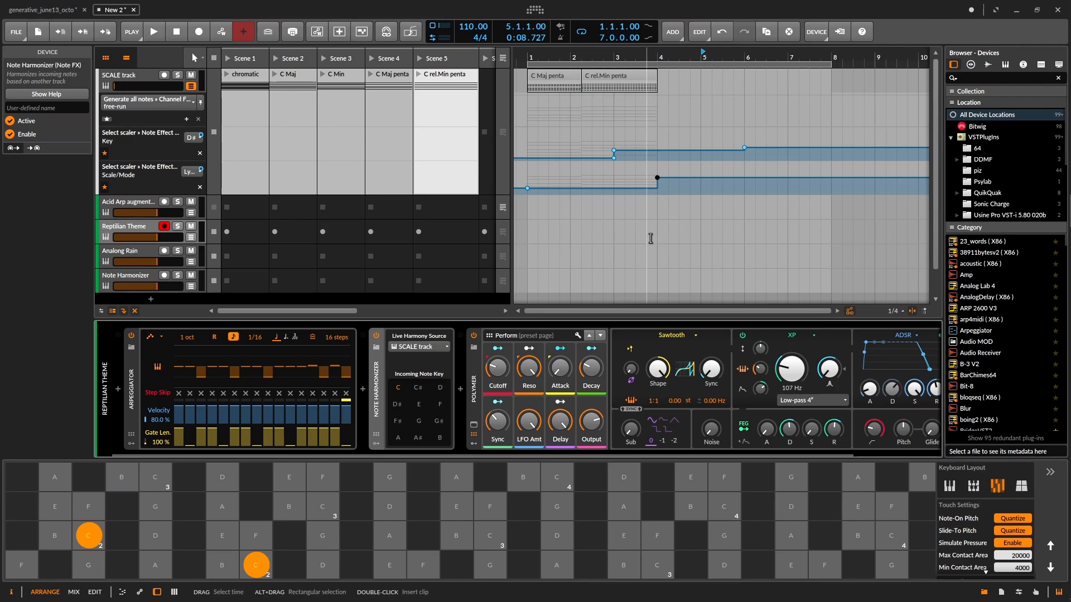
- Audition the Analong Rain track with held notes from bar 2 and then bar 5
click(131, 253)
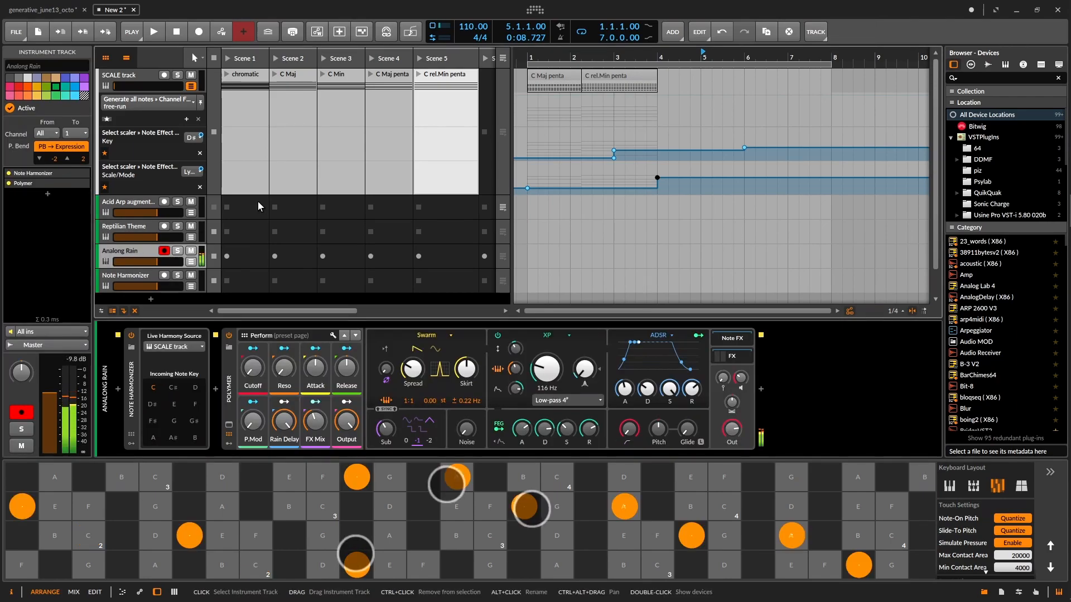
click(574, 53)
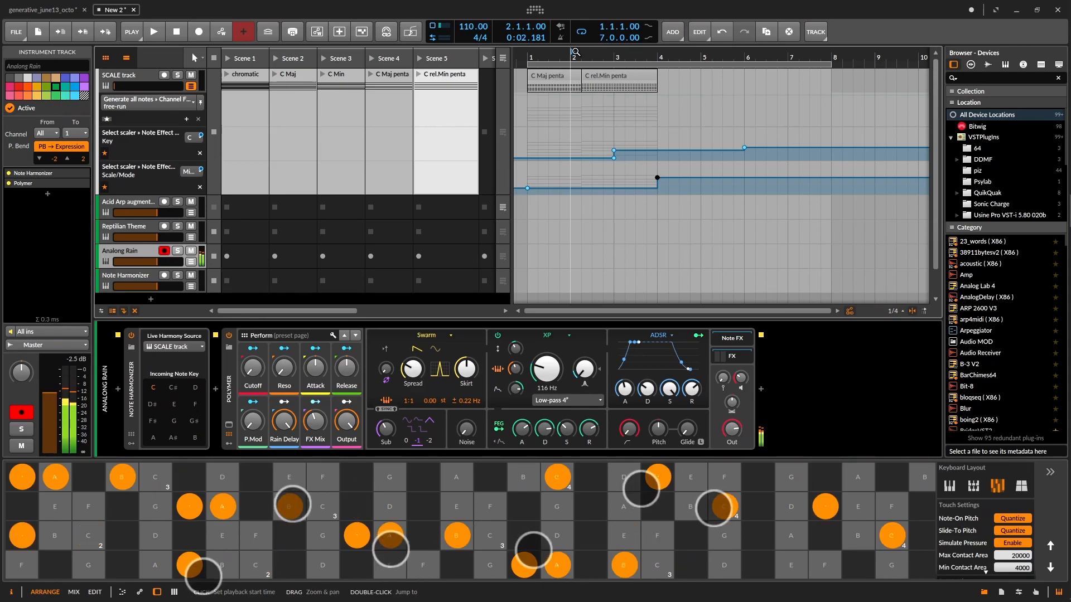
click(704, 52)
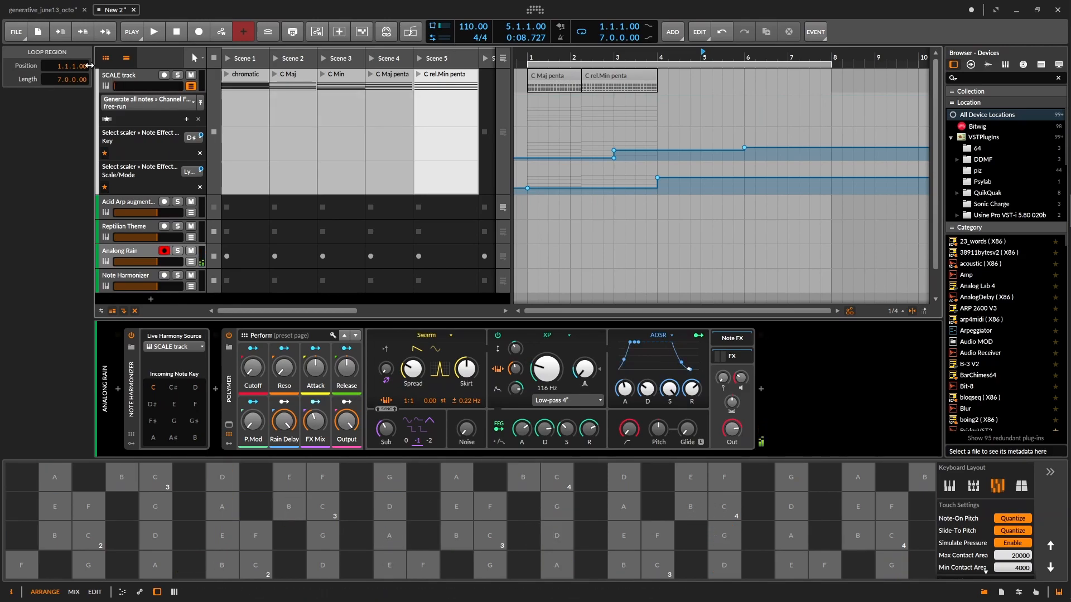
- Add a Micro-pitch device as a new layer in the SCALE track's Select scaler
click(148, 85)
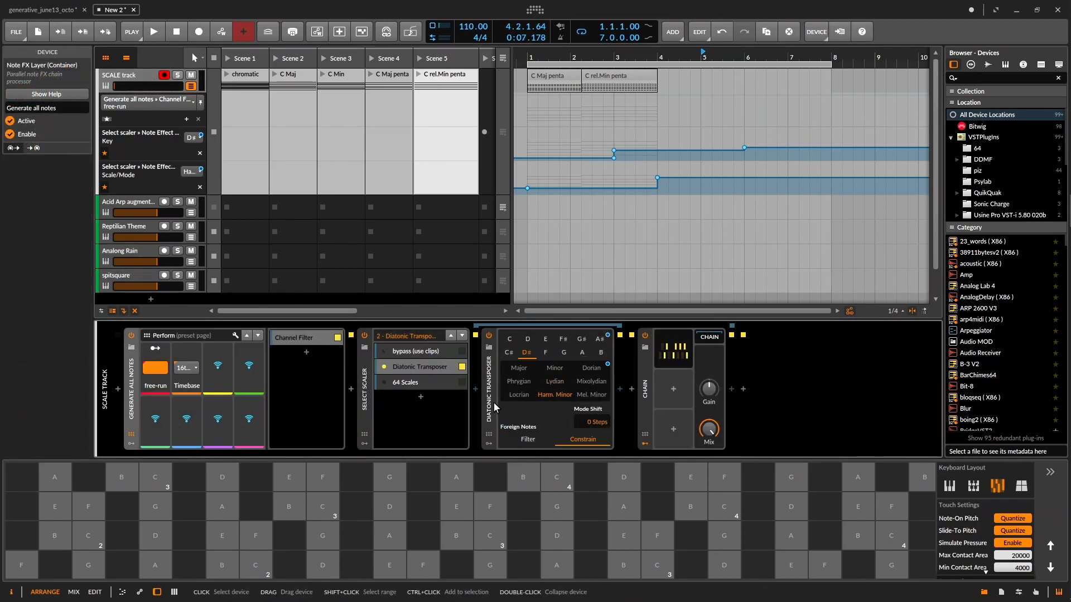
click(132, 206)
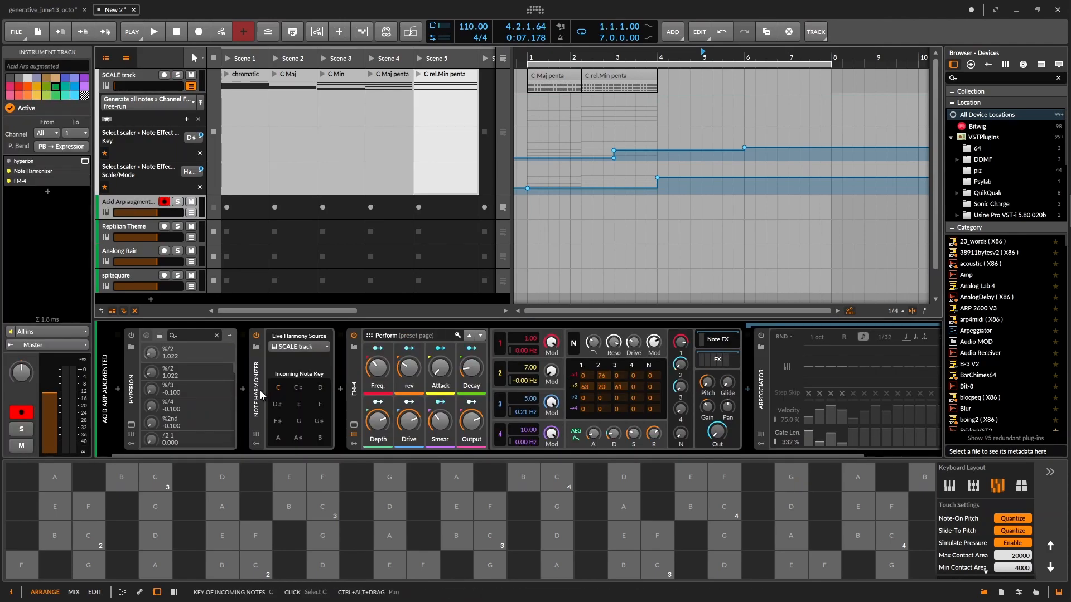
click(135, 74)
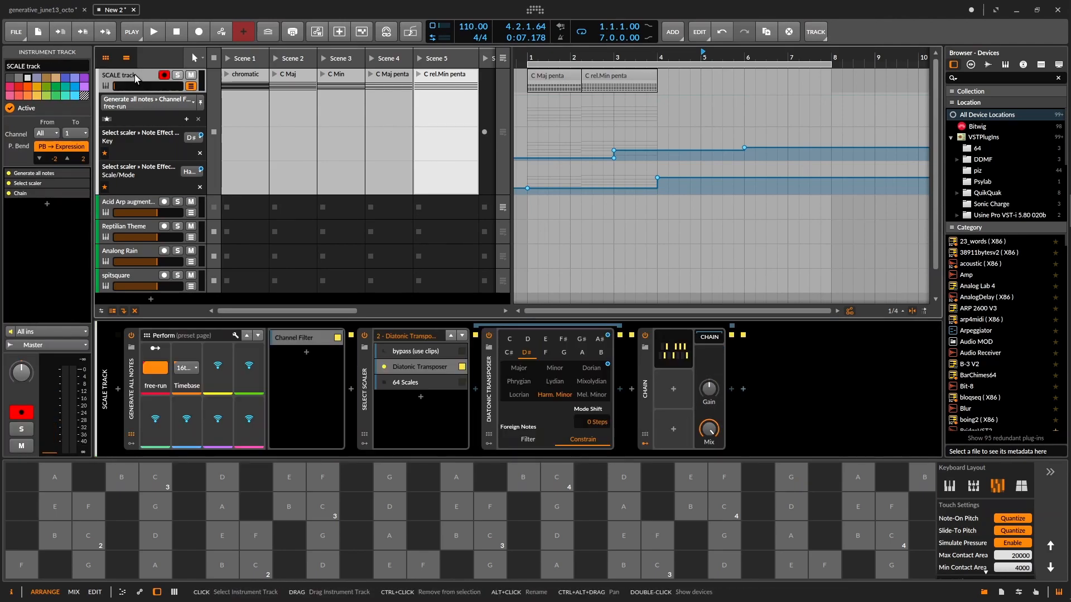
click(421, 398)
click(751, 207)
click(706, 306)
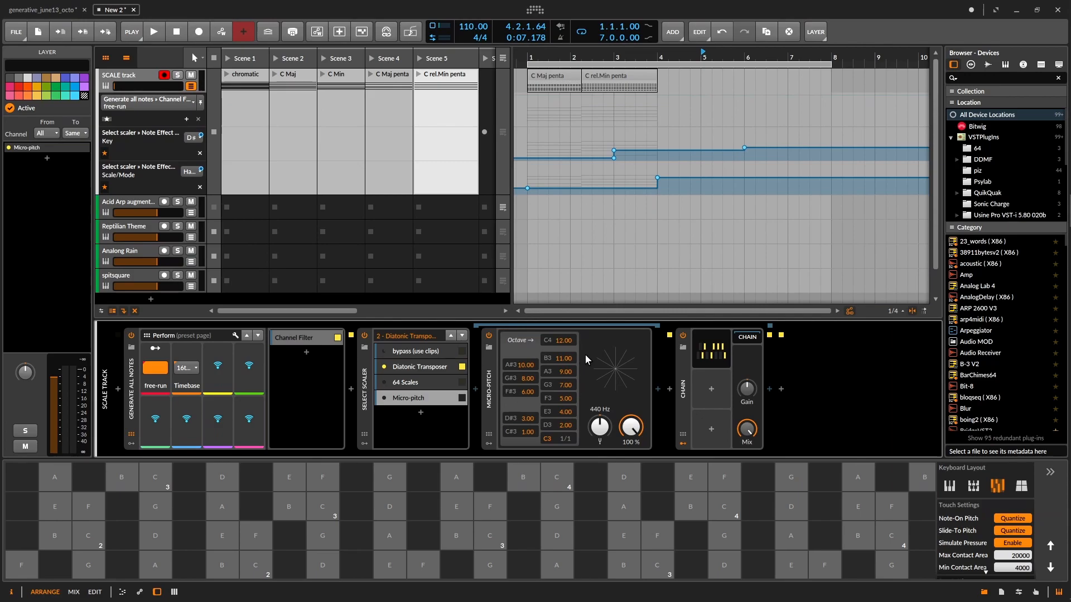
- Load the Beta preset into the Micro-pitch device of the Select scaler
click(490, 384)
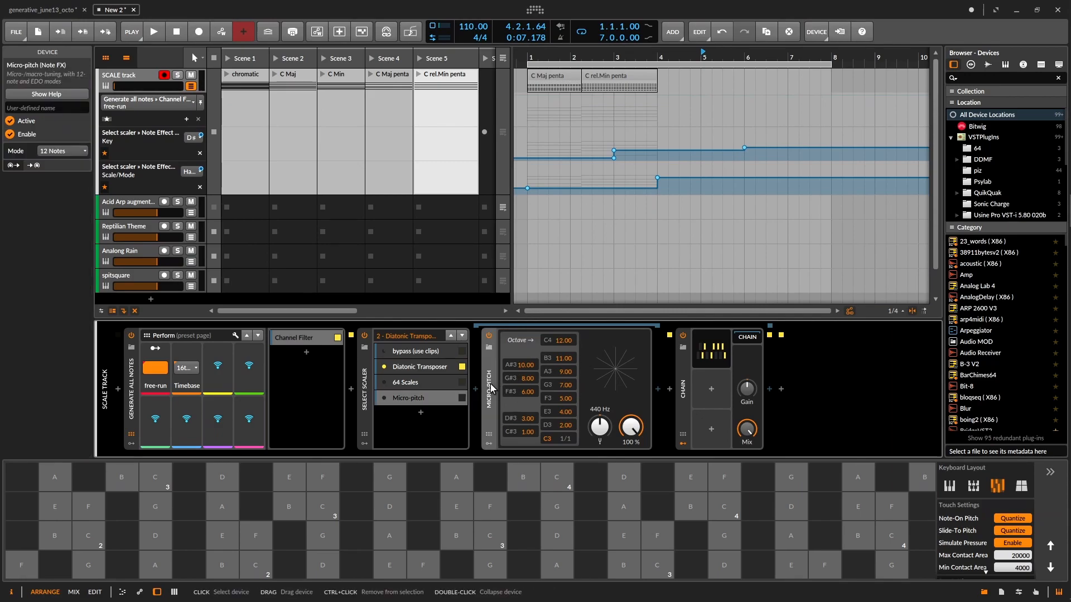
click(488, 347)
click(695, 207)
click(715, 305)
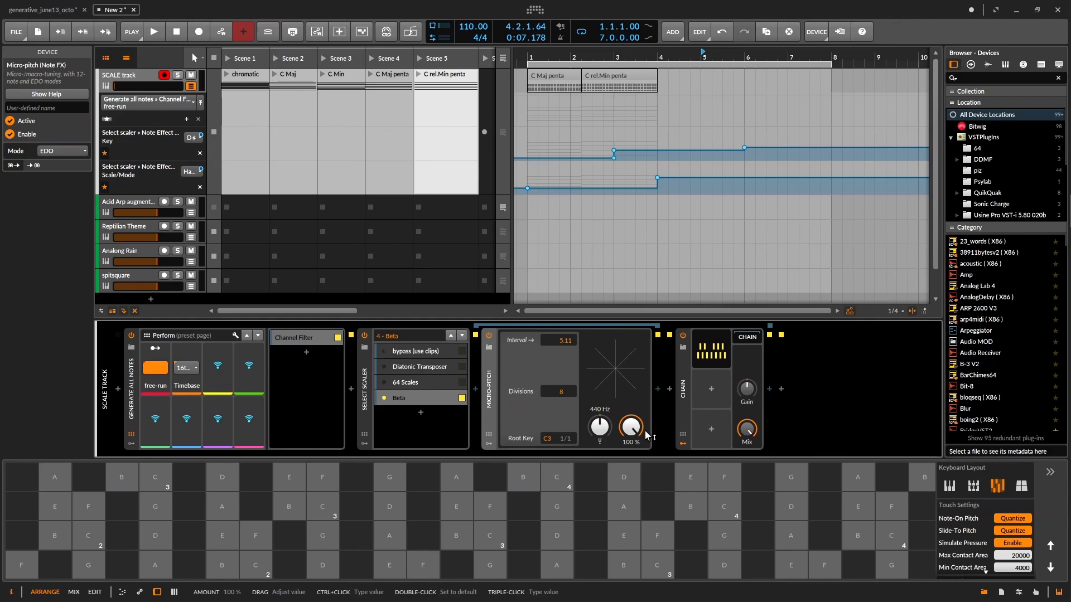
- Compare notes on Acid Arp augmented with its Note Harmonizer bypassed and enabled, then check the SCALE track's Micro-pitch device
key(Down)
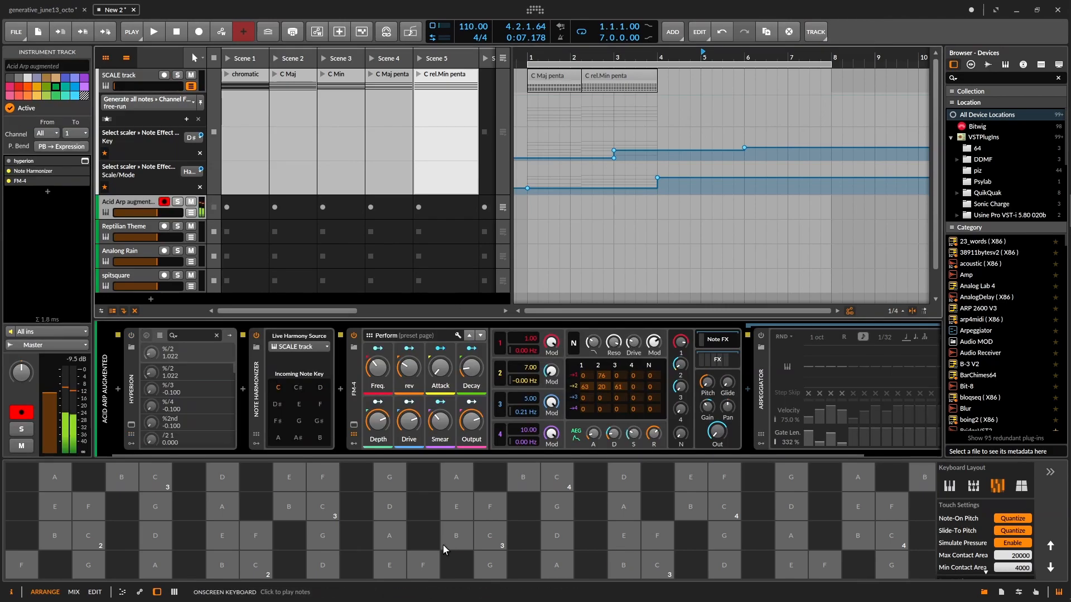
click(523, 533)
click(521, 512)
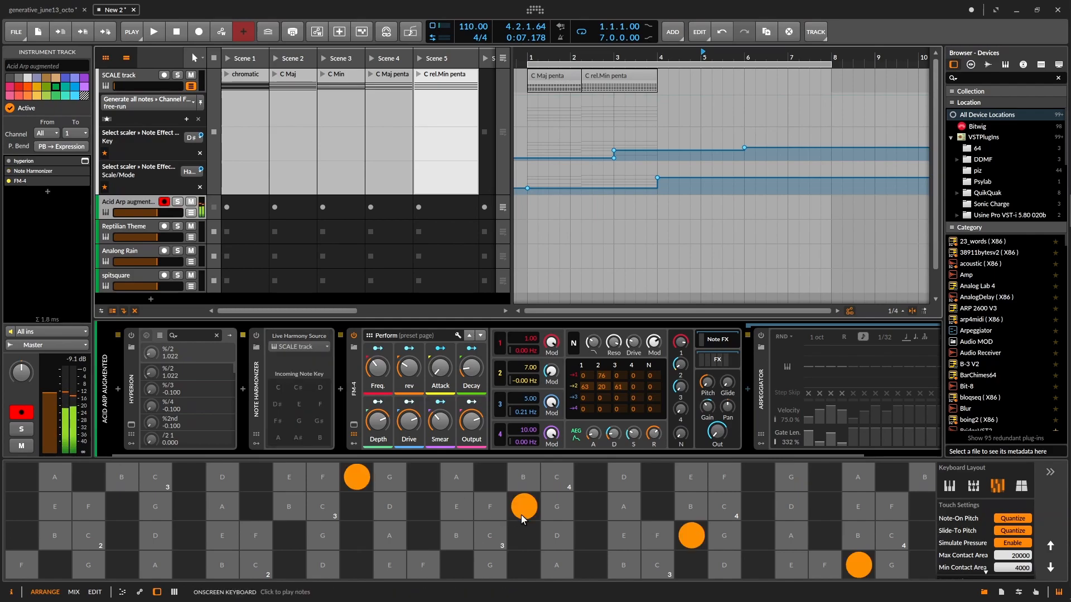
click(258, 336)
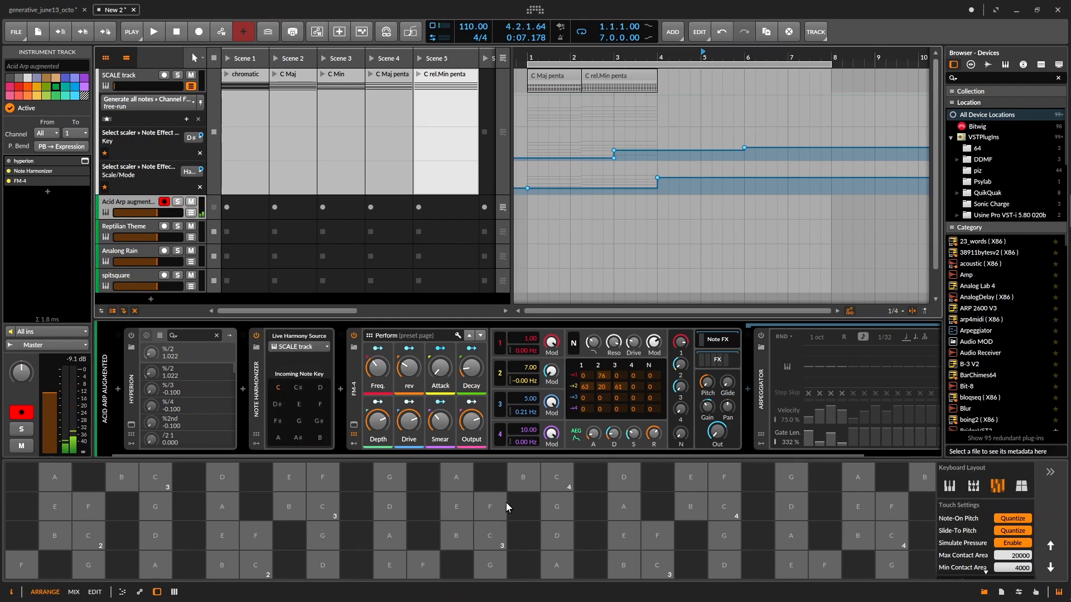
click(516, 505)
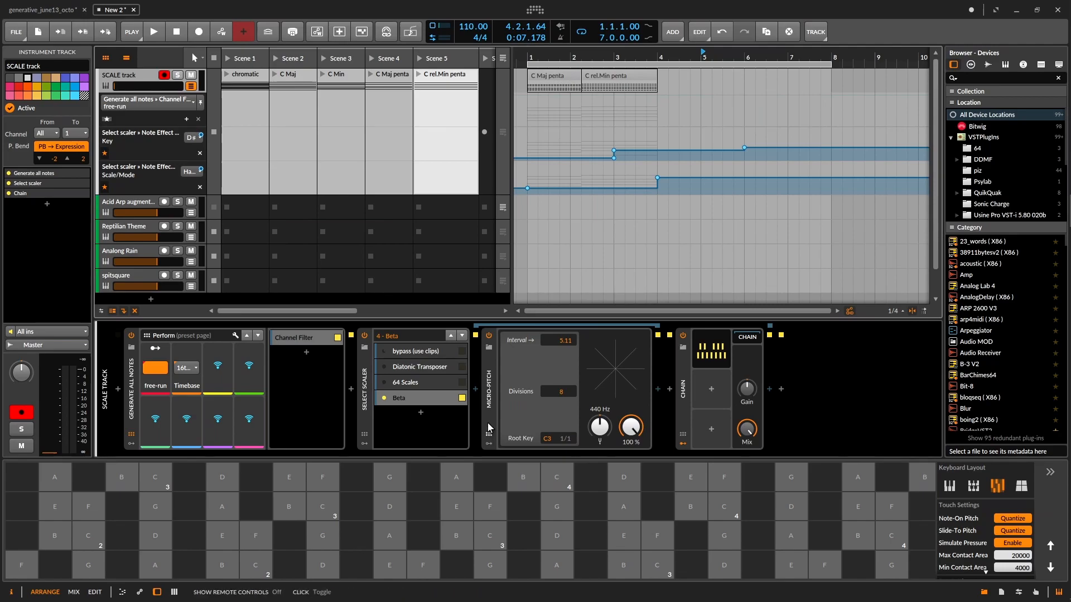
click(491, 401)
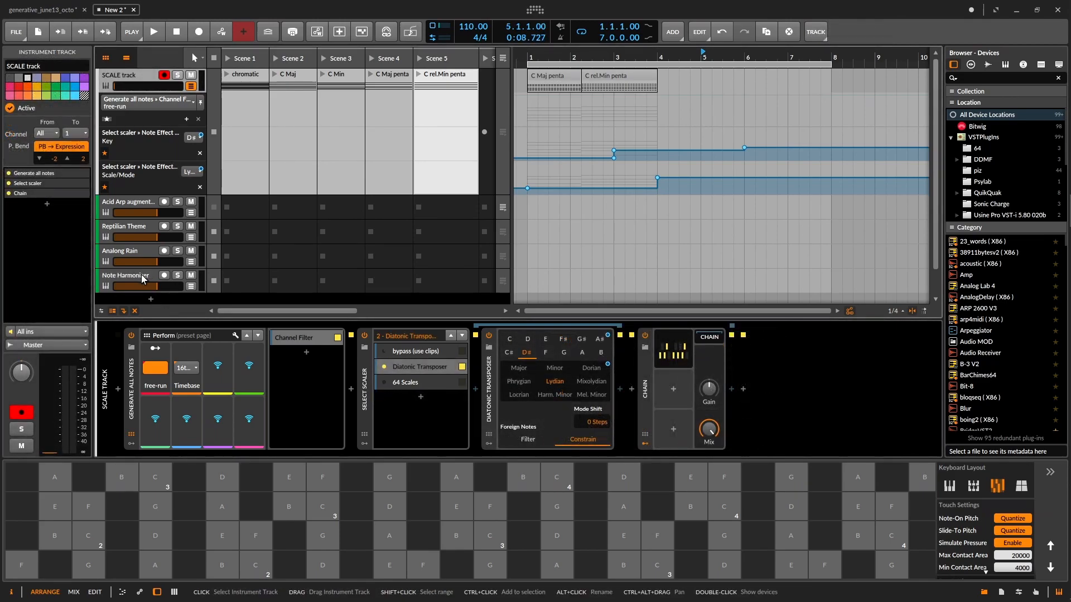
- Replace the Note Harmonizer device on the Note Harmonizer track with a Poly Grid instrument and open its grid editor
click(142, 277)
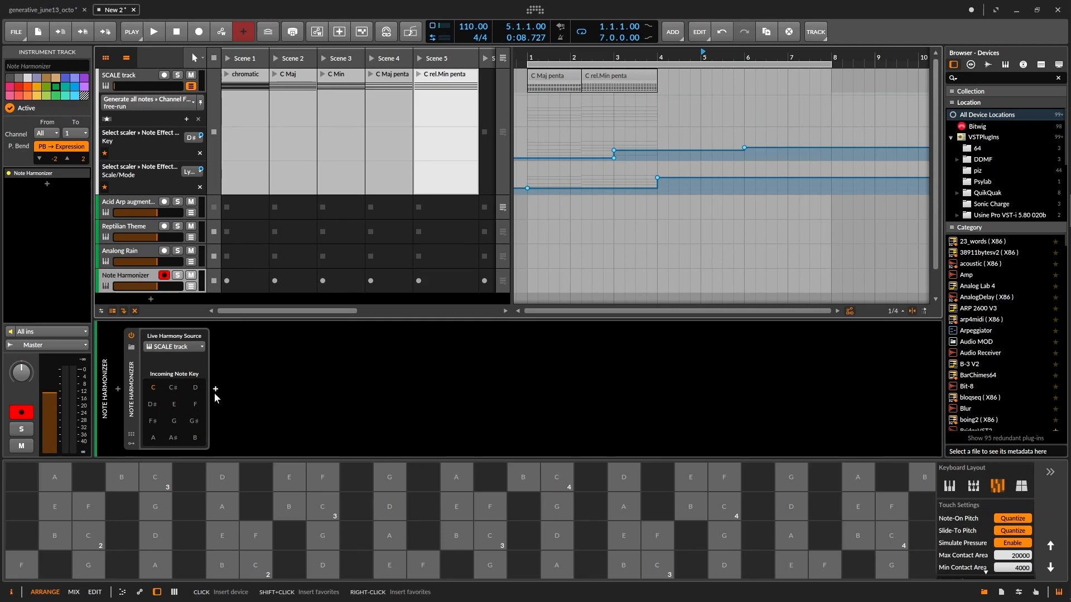
click(133, 366)
click(131, 347)
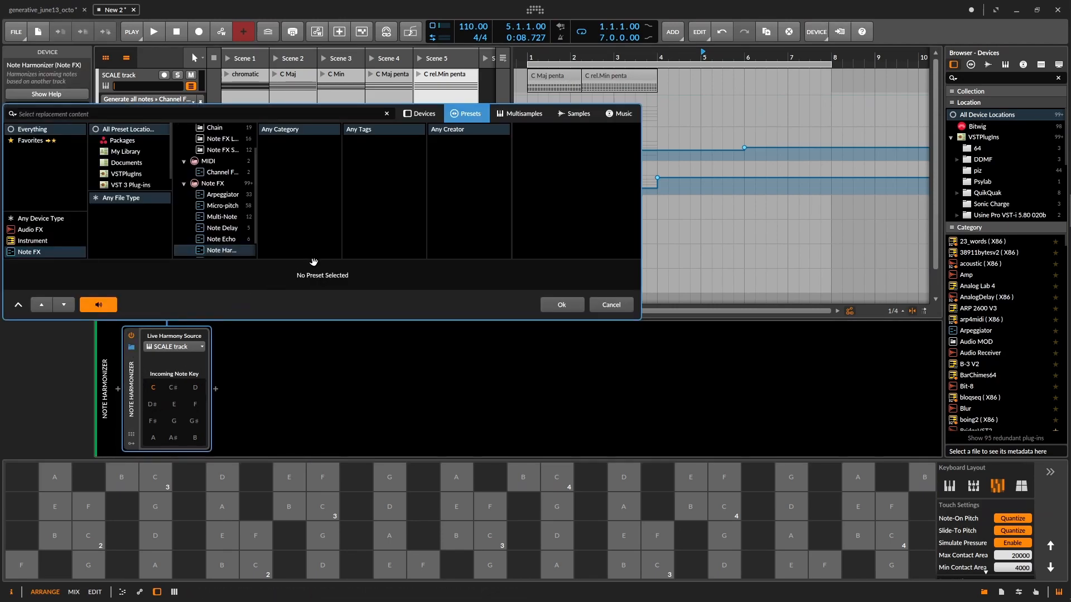
click(421, 113)
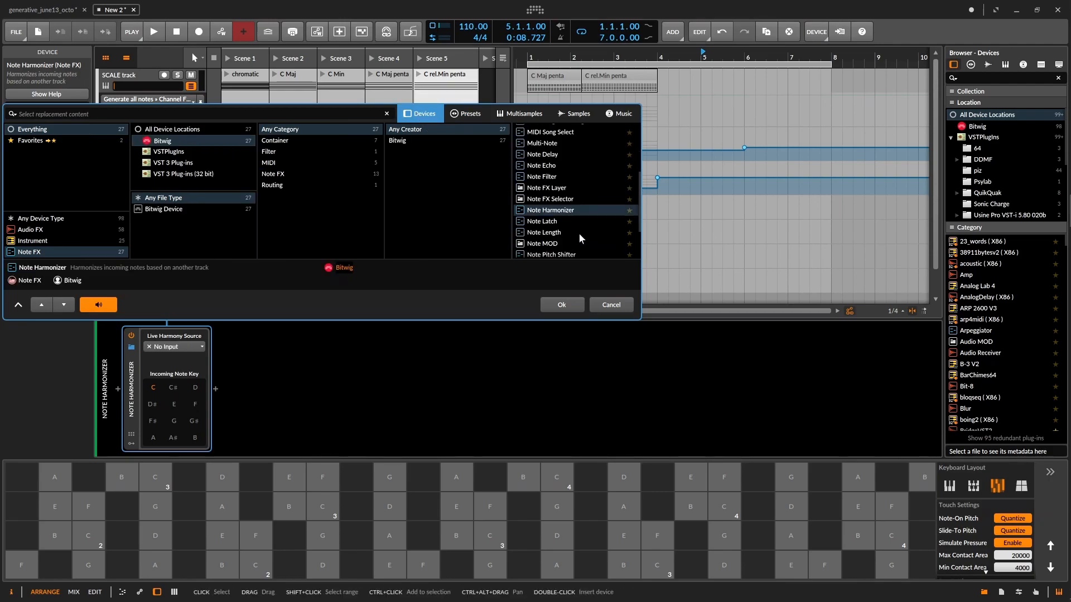
click(32, 240)
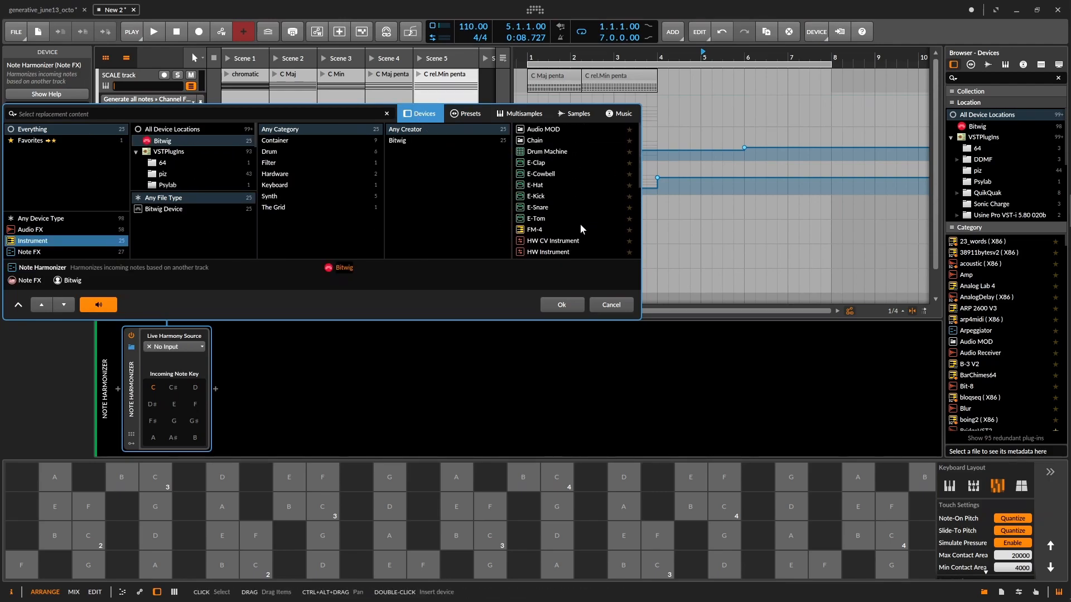
scroll(581, 229, down, 3)
click(539, 250)
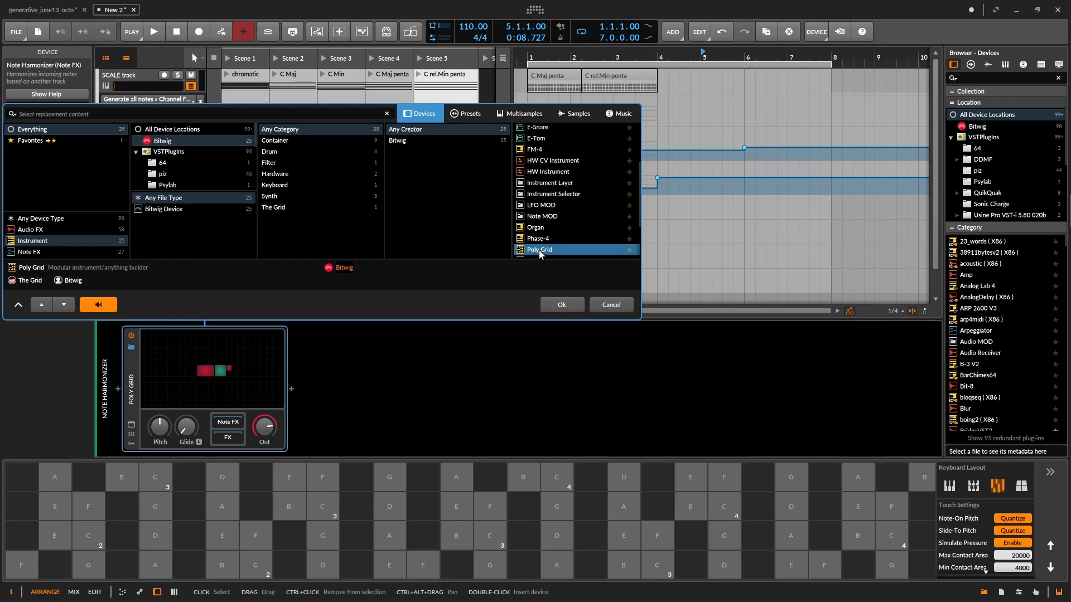
click(561, 305)
click(204, 373)
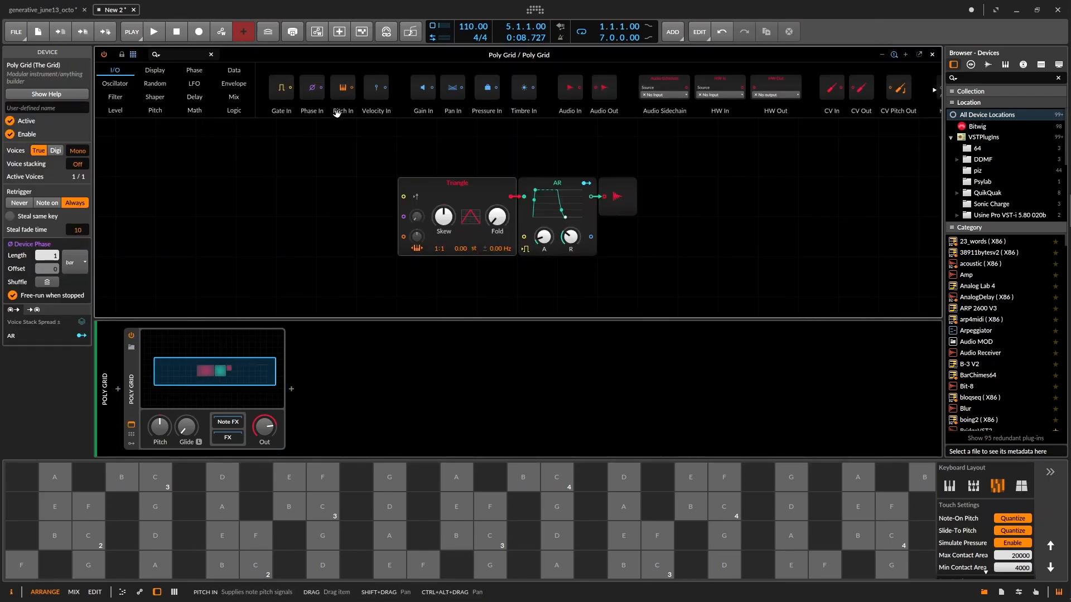
- Load the spitsquare preset into the Poly Grid, play a test note and inspect the patch around its Pitch Quantize module
click(132, 349)
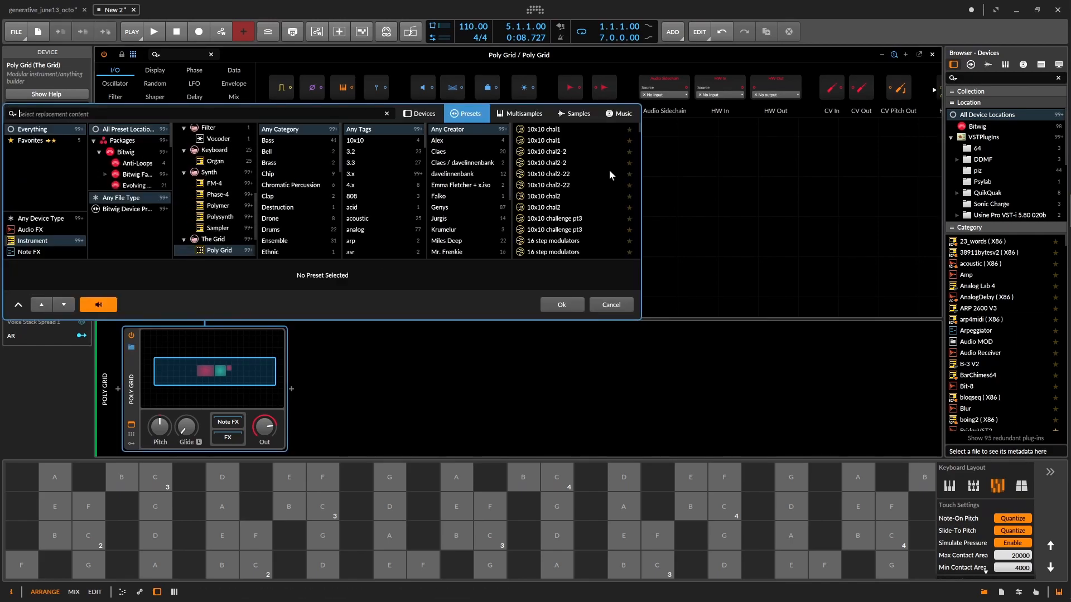
scroll(469, 224, down, 3)
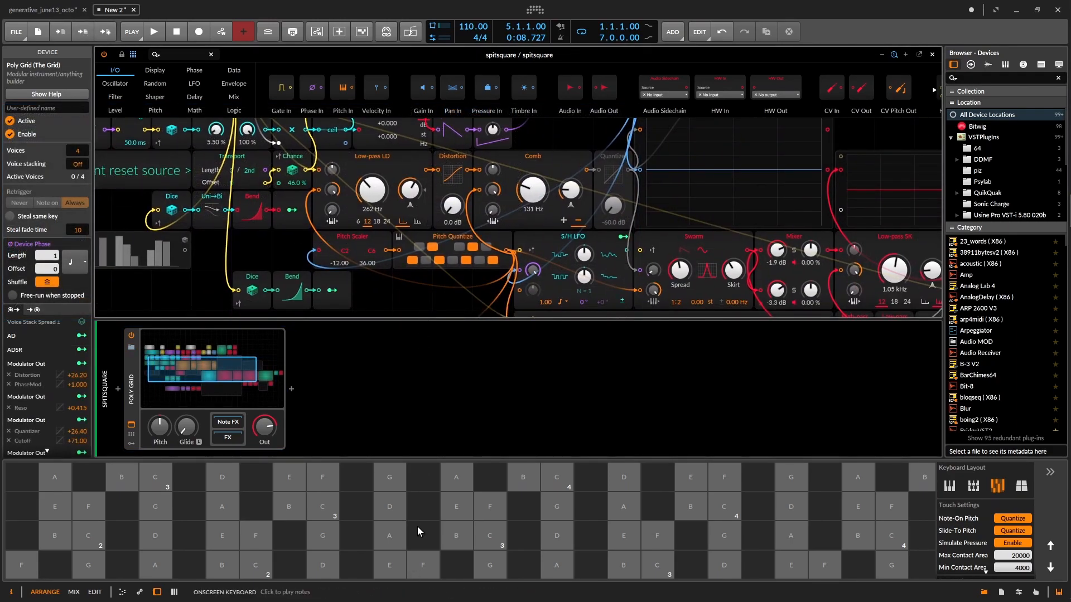
click(418, 529)
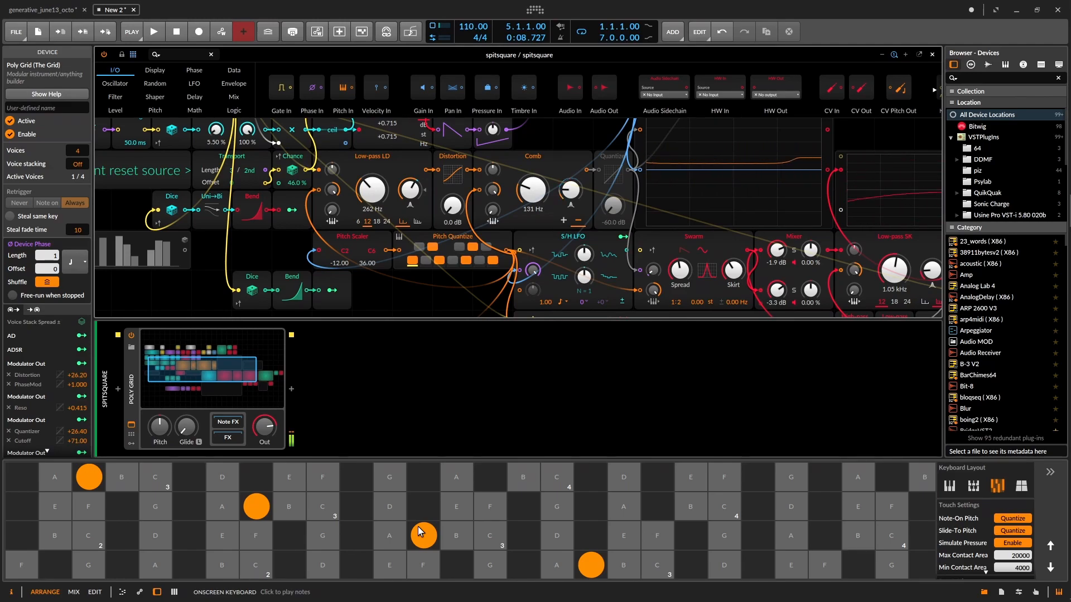
drag(438, 309, 396, 260)
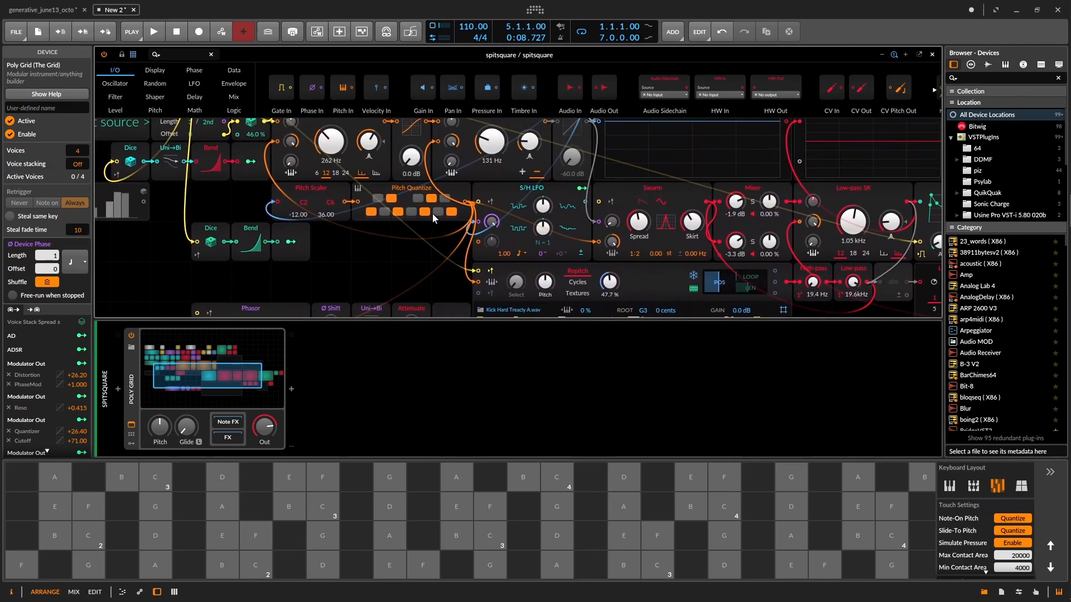
- Enable note input on the Pitch Quantize module and set its note source to the SCALE track
click(453, 189)
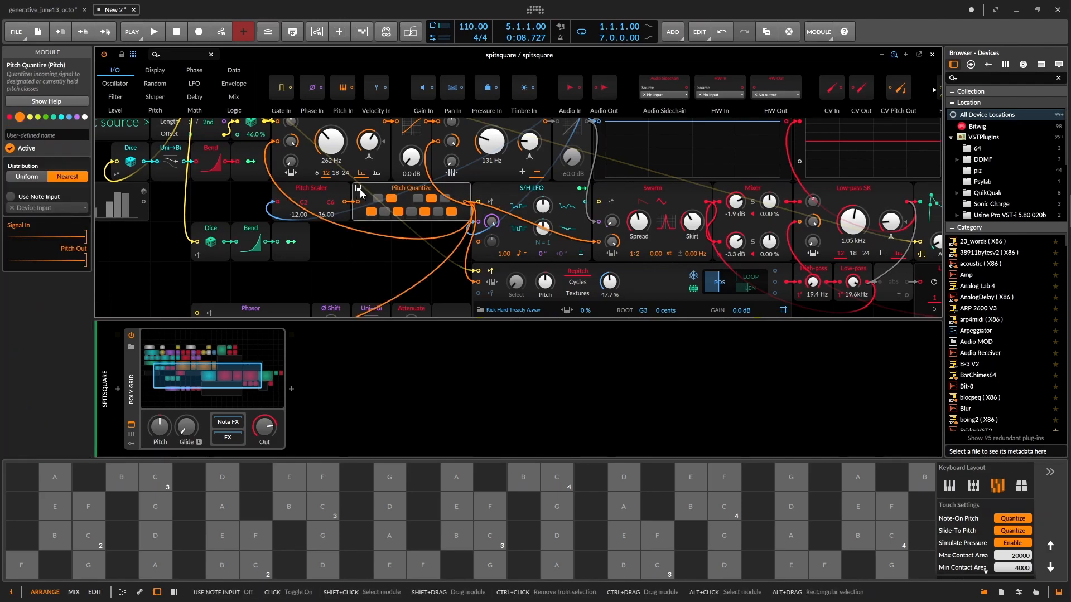
drag(396, 240, 382, 276)
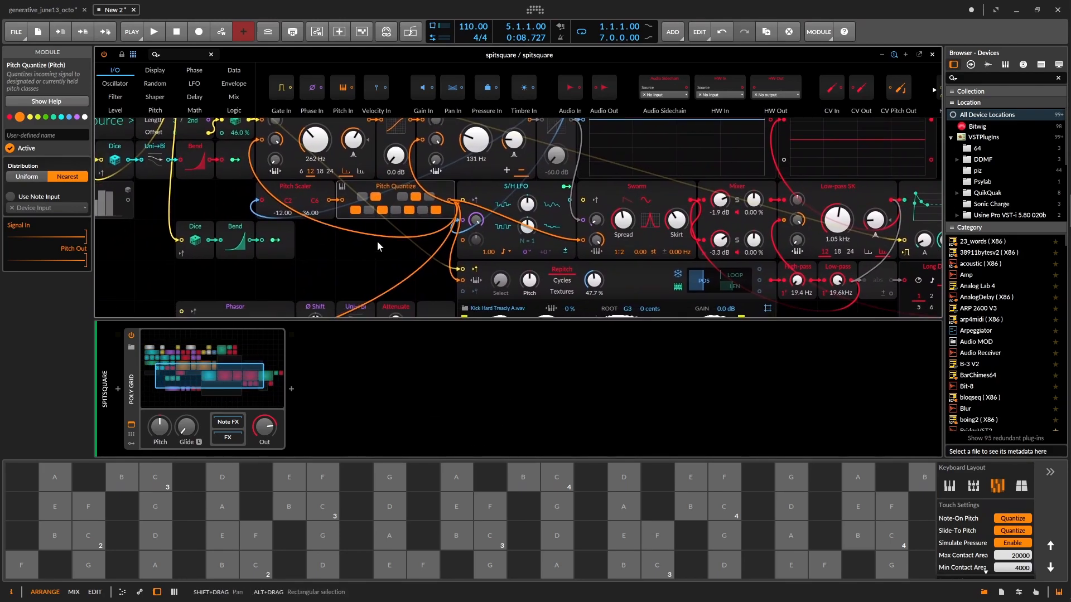
click(342, 186)
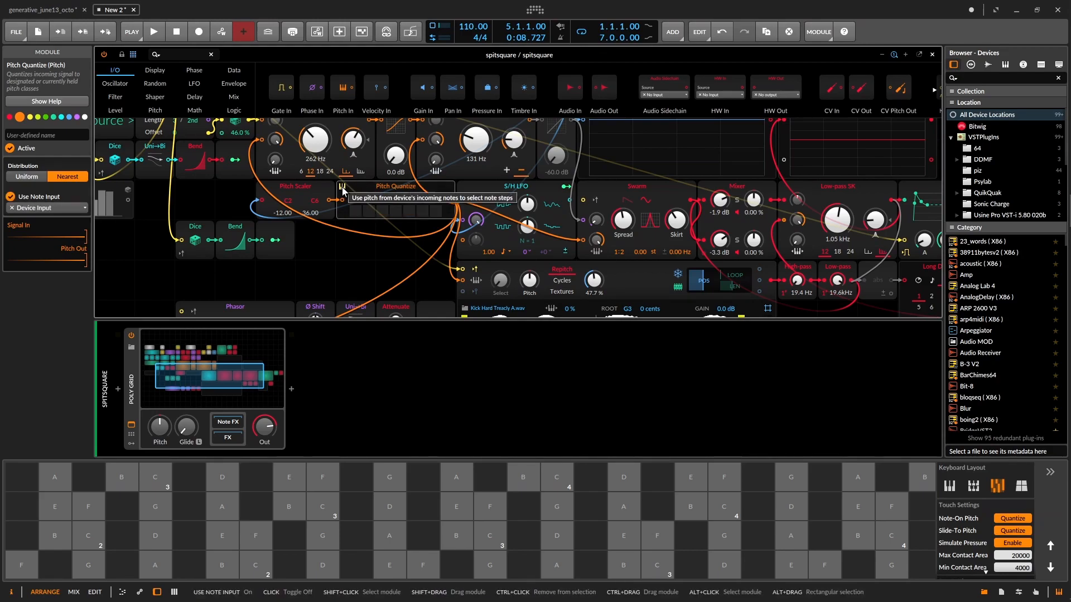
click(53, 207)
mouse_move(72, 249)
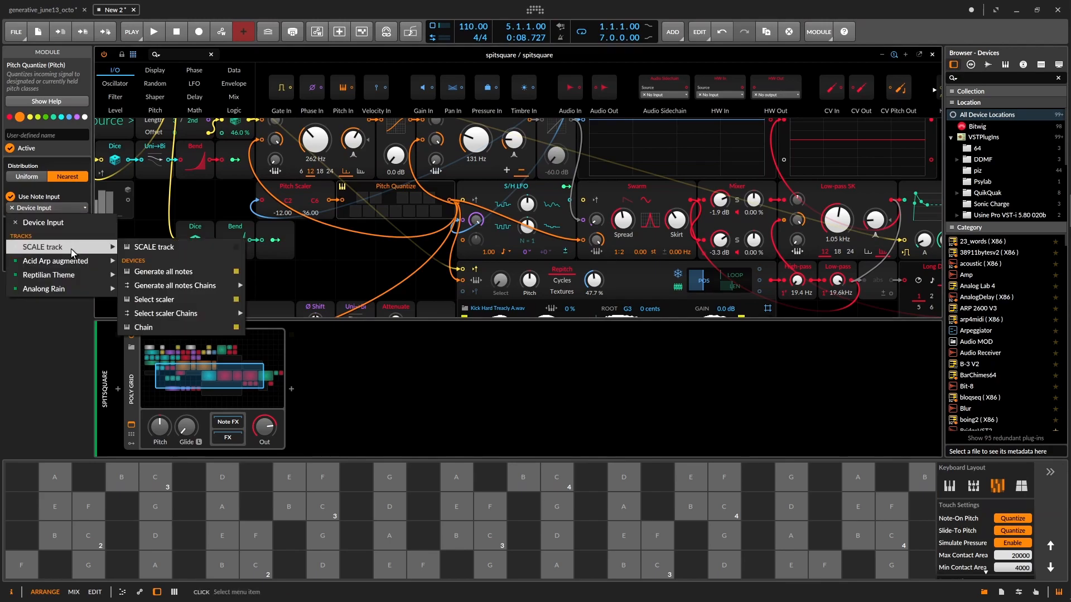
click(189, 247)
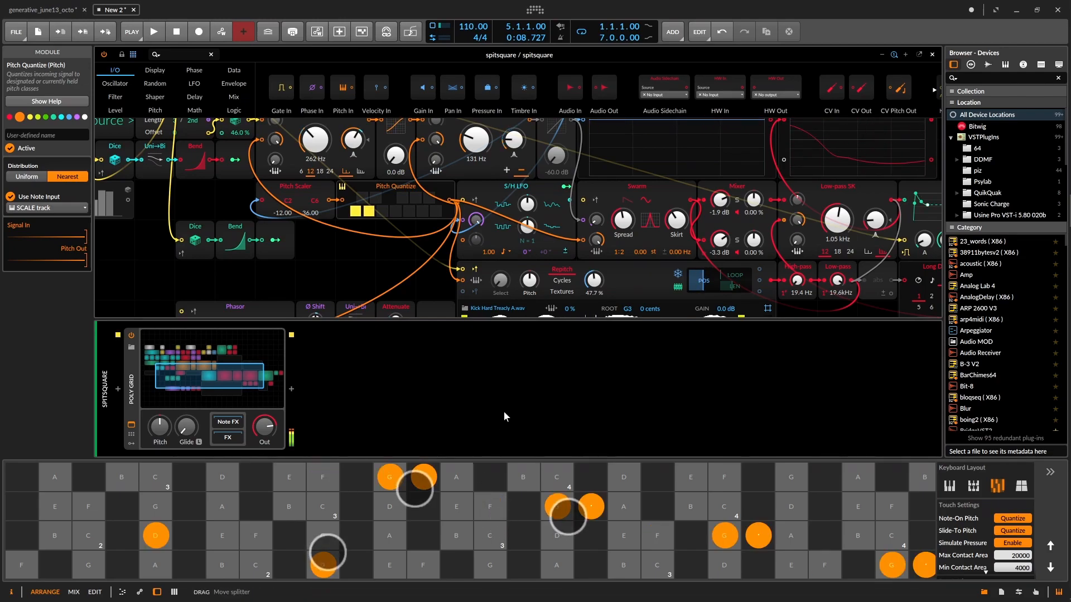
- Play test notes through the quantized patch, close the grid editor and view the SCALE track's device chain
drag(388, 259, 173, 286)
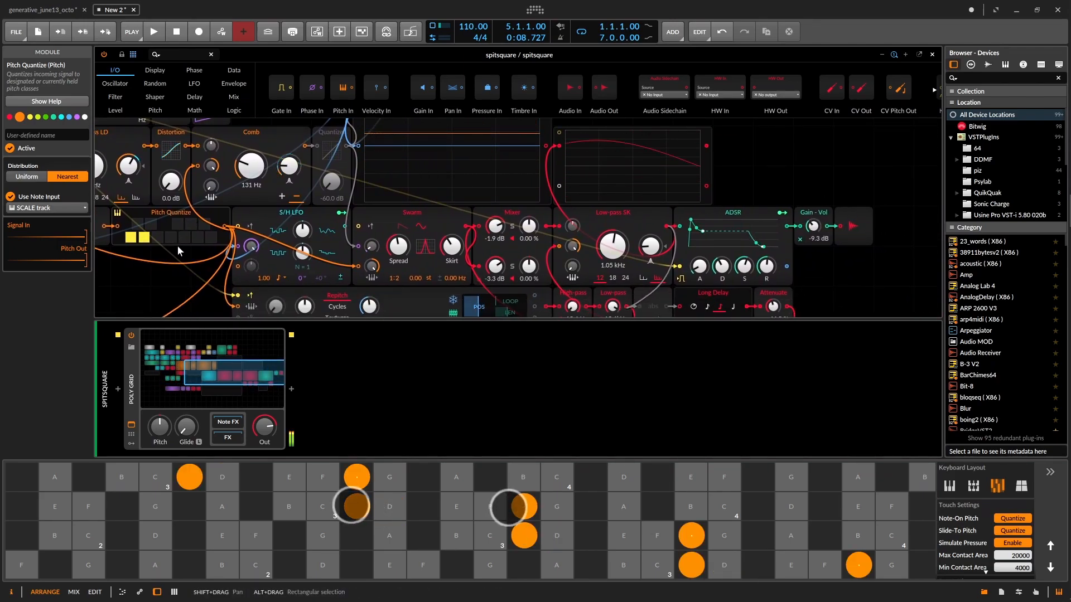
click(932, 54)
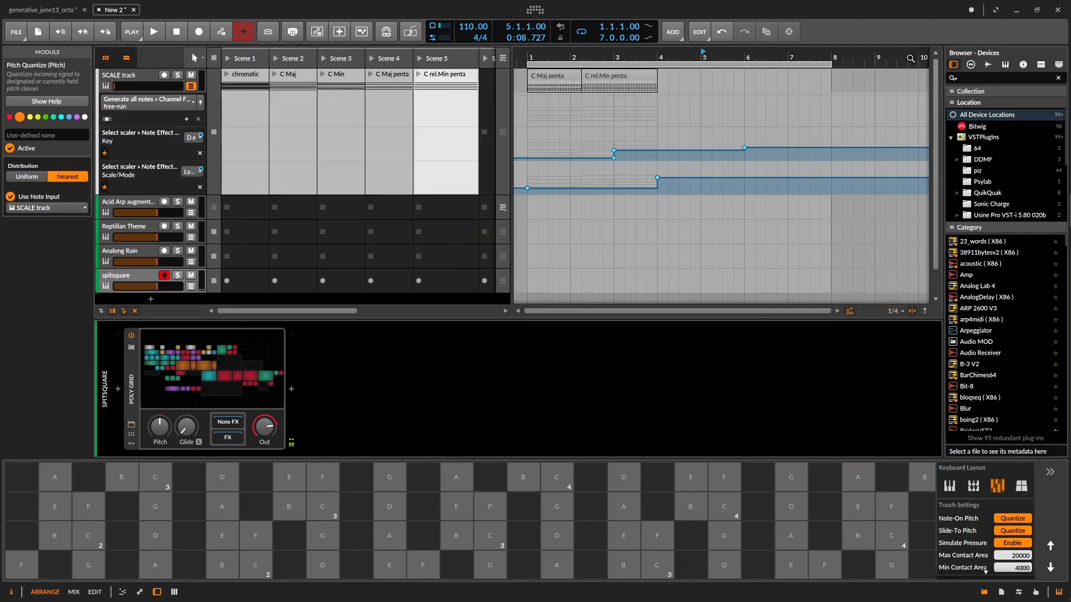
click(175, 70)
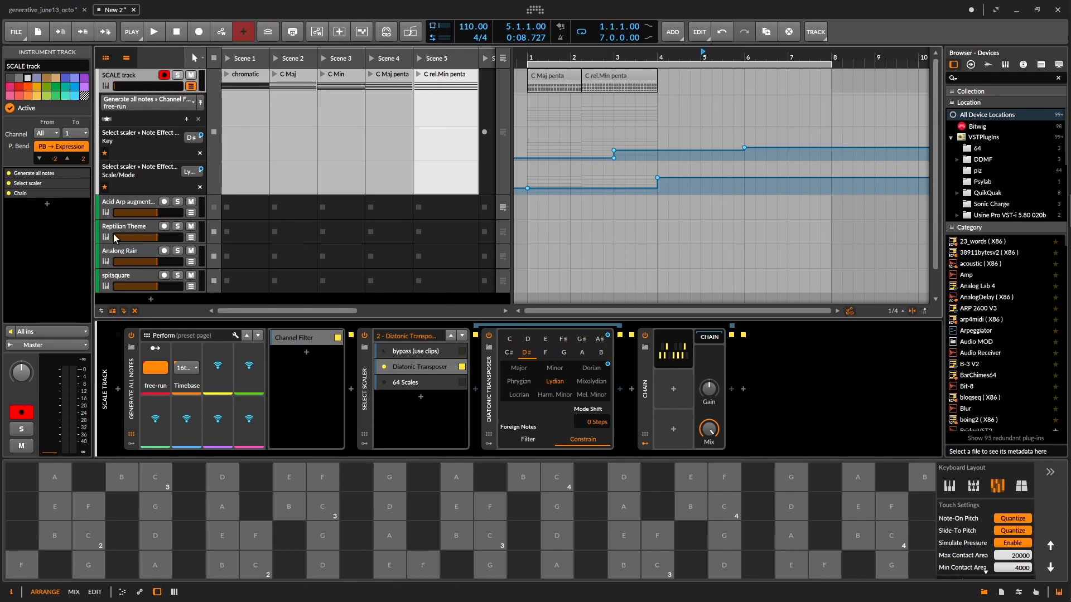
- Reopen the spitsquare track's Poly Grid patch and start playback to examine how Pitch Quantize follows the SCALE track
click(122, 283)
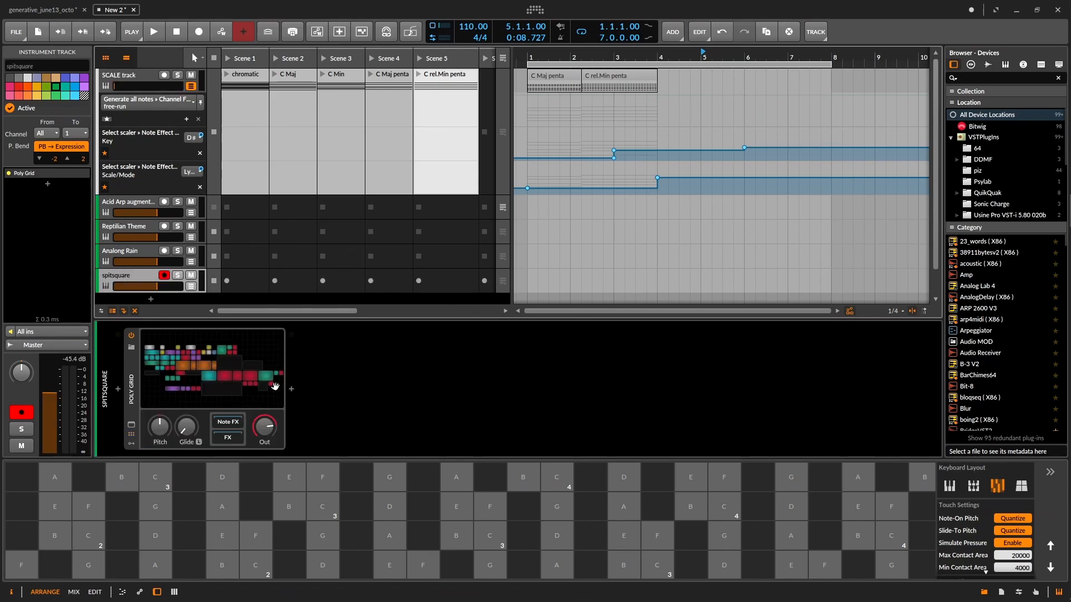
click(166, 339)
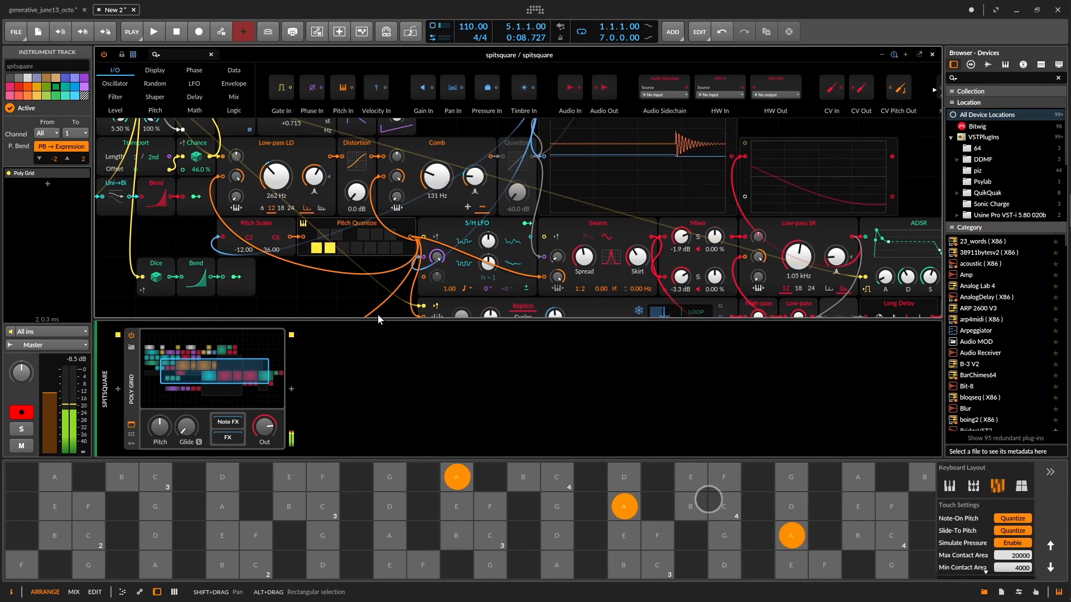
drag(337, 276, 436, 380)
drag(596, 215, 497, 84)
key(space)
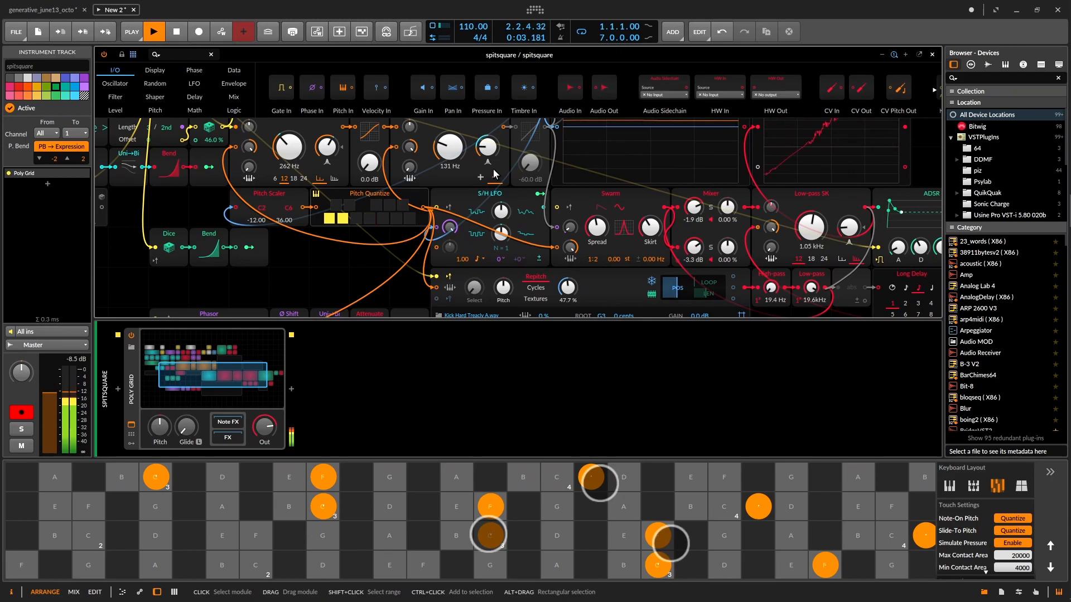
drag(331, 279, 464, 386)
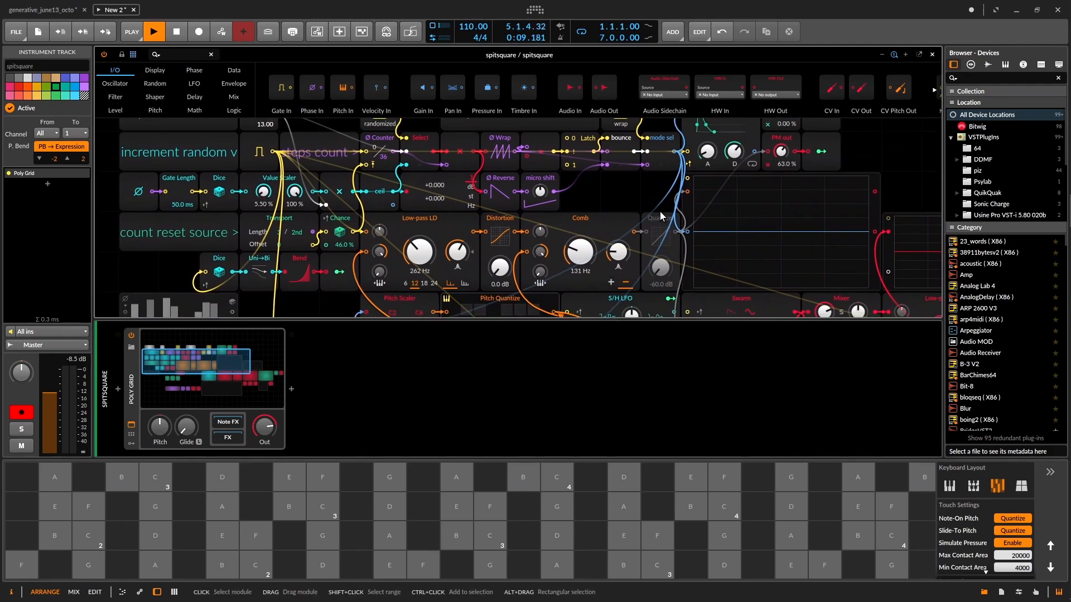
drag(616, 164, 650, 85)
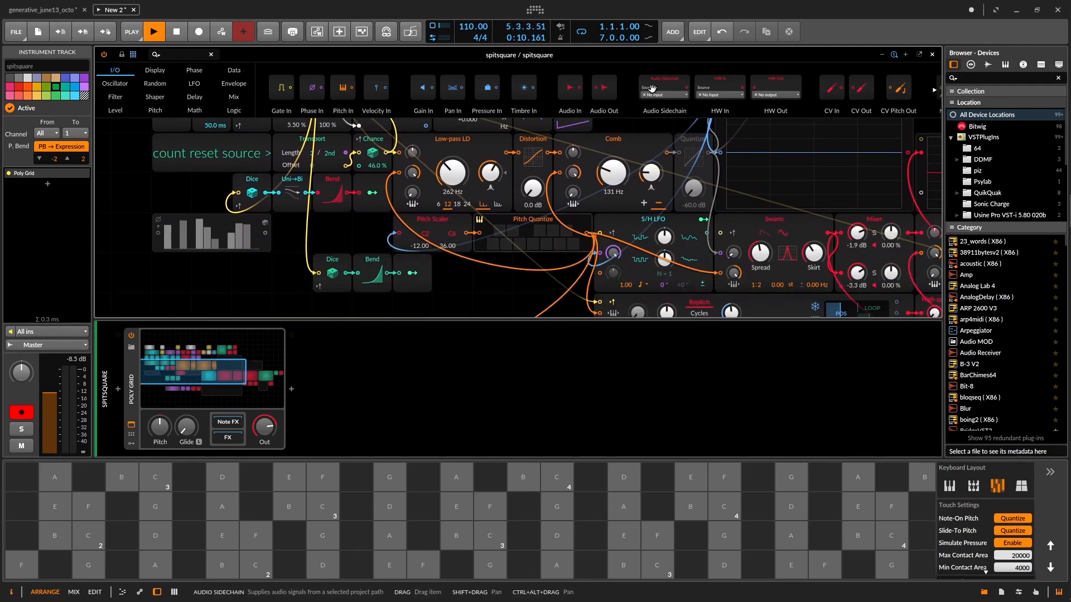
- Close the grid editor, stop playback and show the devices of the SCALE track
click(933, 56)
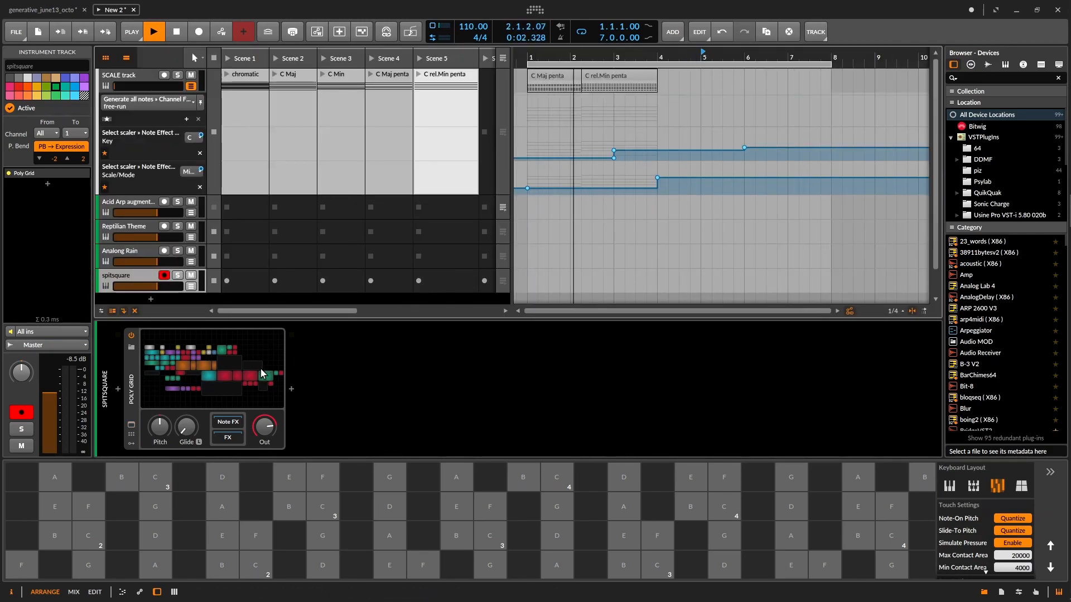
key(space)
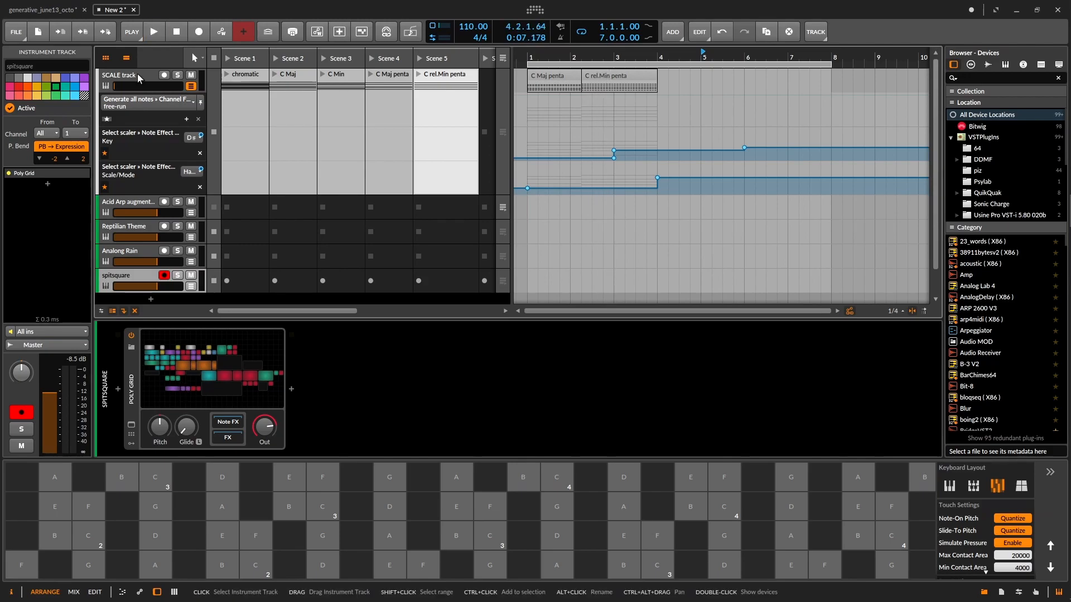
click(138, 75)
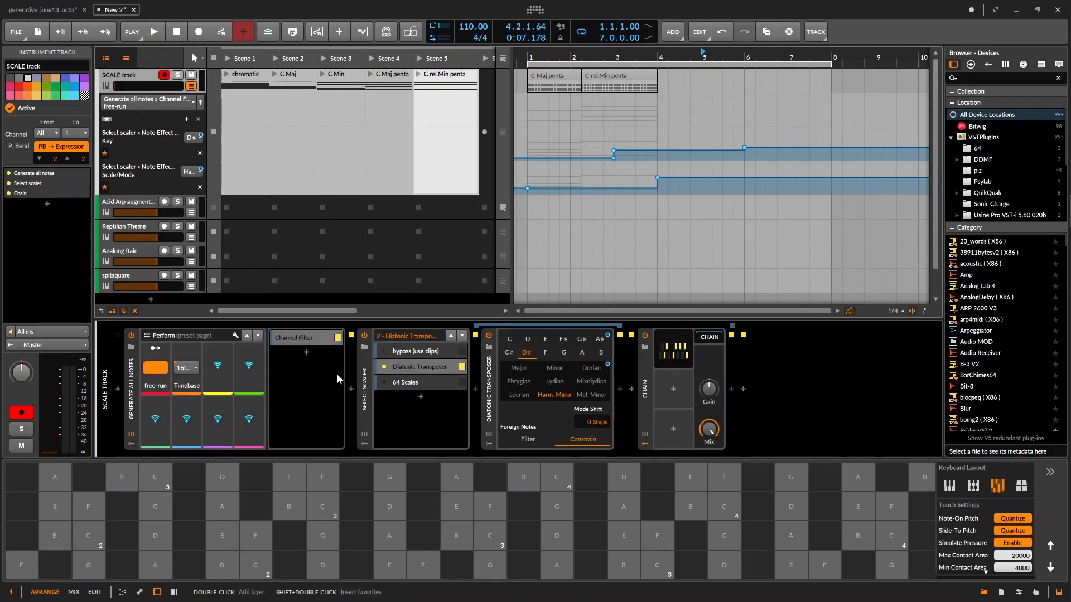